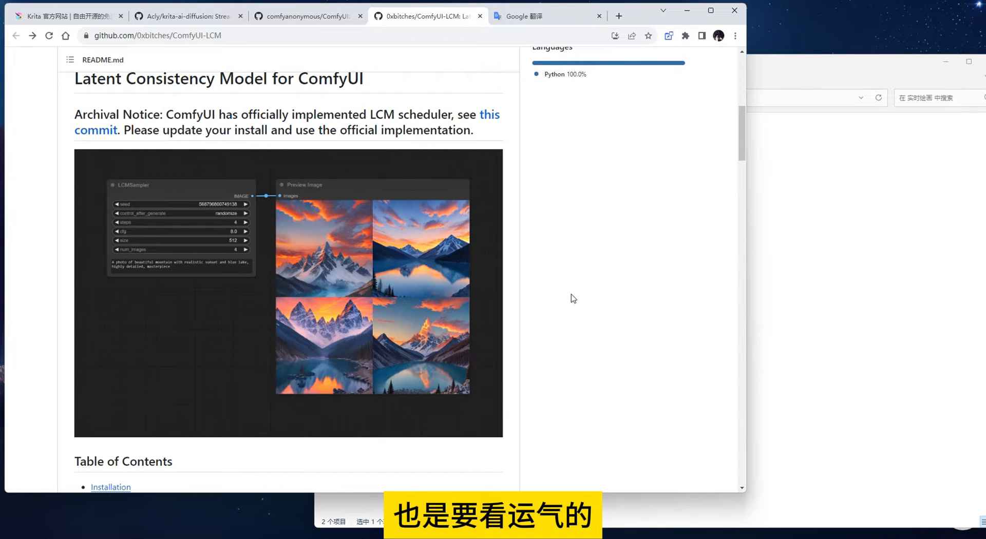
- Review the Latent Consistency Model for ComfyUI heading and archival notice in the ComfyUI-LCM README
{"action": "scroll", "coordinate": [575, 300], "scroll_direction": "up", "scroll_amount": 2}
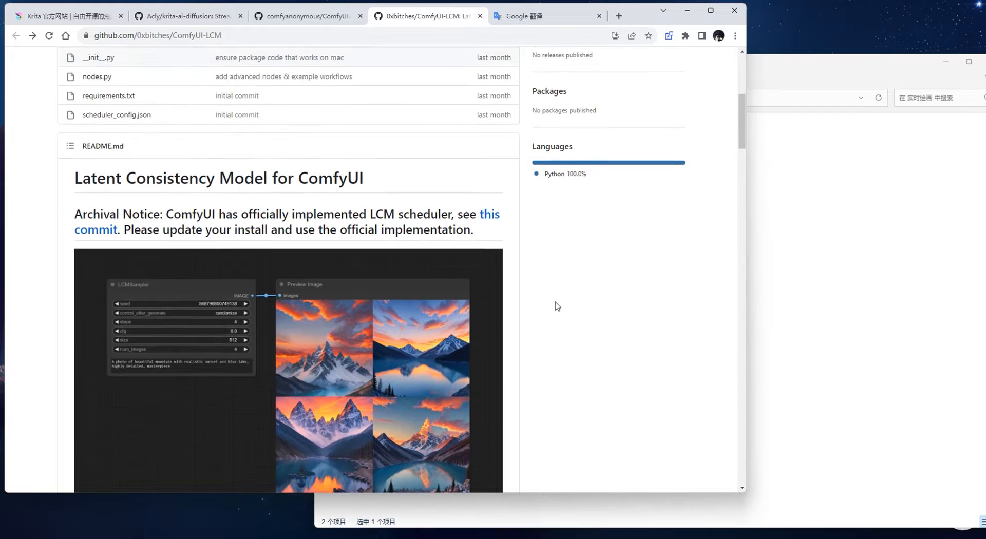
{"action": "left_click_drag", "start_coordinate": [38, 189], "coordinate": [301, 184]}
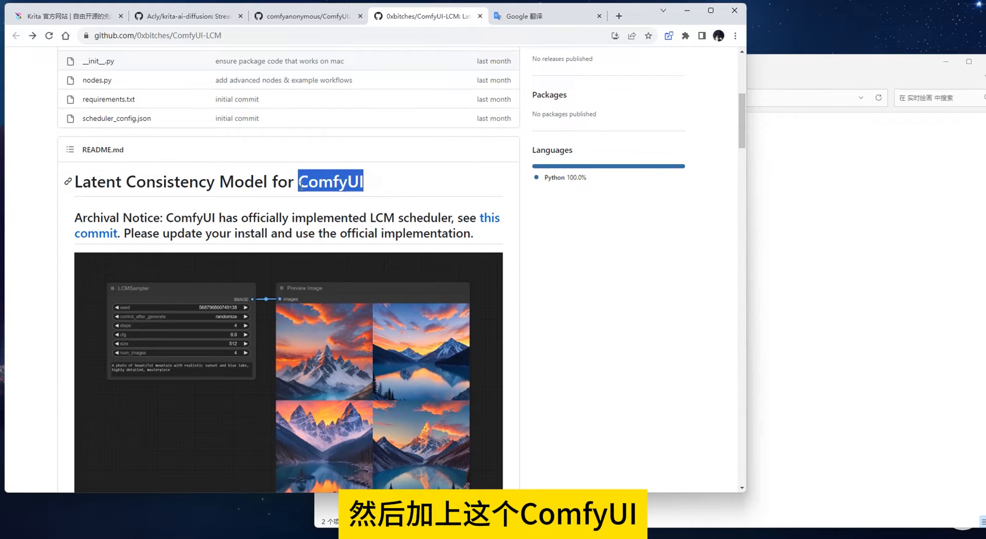
{"action": "left_click", "coordinate": [372, 191]}
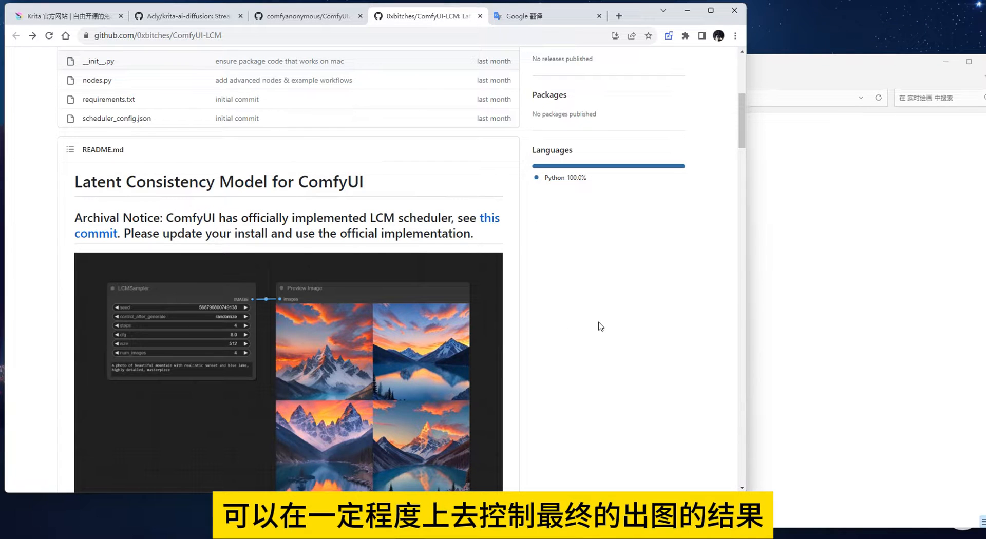
{"action": "left_click_drag", "start_coordinate": [71, 187], "coordinate": [267, 191]}
{"action": "left_click", "coordinate": [547, 242]}
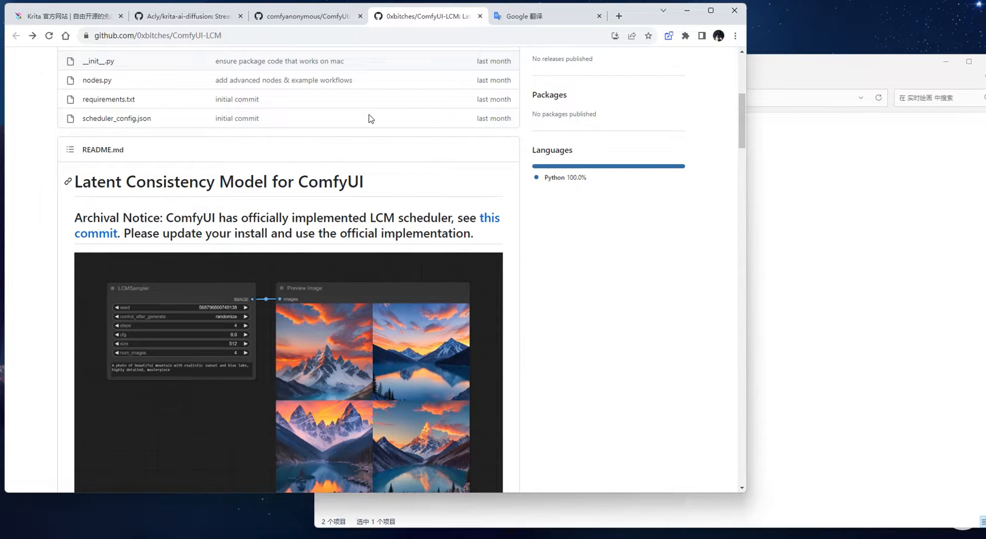
{"action": "left_click_drag", "start_coordinate": [381, 183], "coordinate": [72, 184]}
{"action": "left_click", "coordinate": [38, 193]}
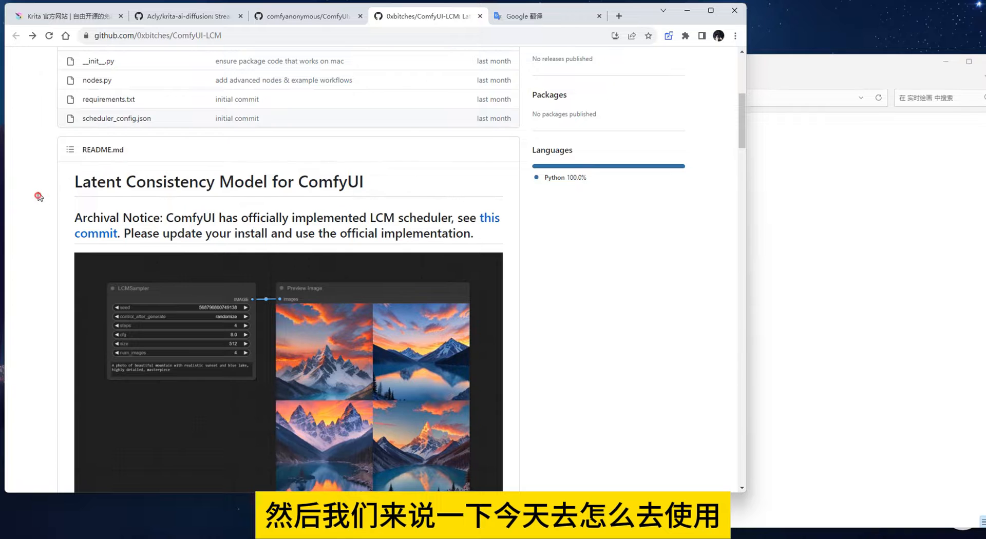
- View the ComfyUI GitHub repository and the Krita website's introduction with its download options
{"action": "left_click", "coordinate": [67, 16]}
{"action": "left_click", "coordinate": [308, 16]}
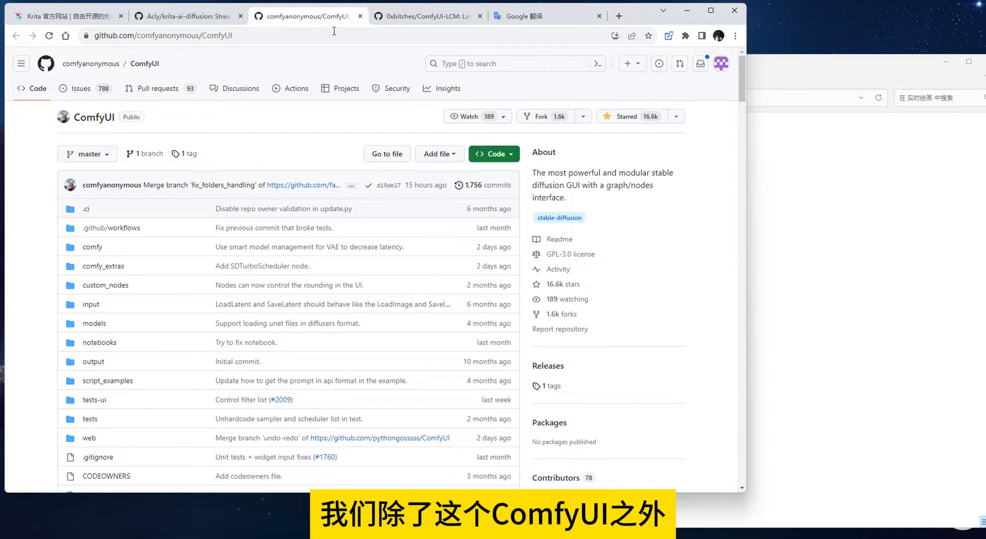
{"action": "key", "text": "ctrl+Tab"}
{"action": "key", "text": "ctrl+1"}
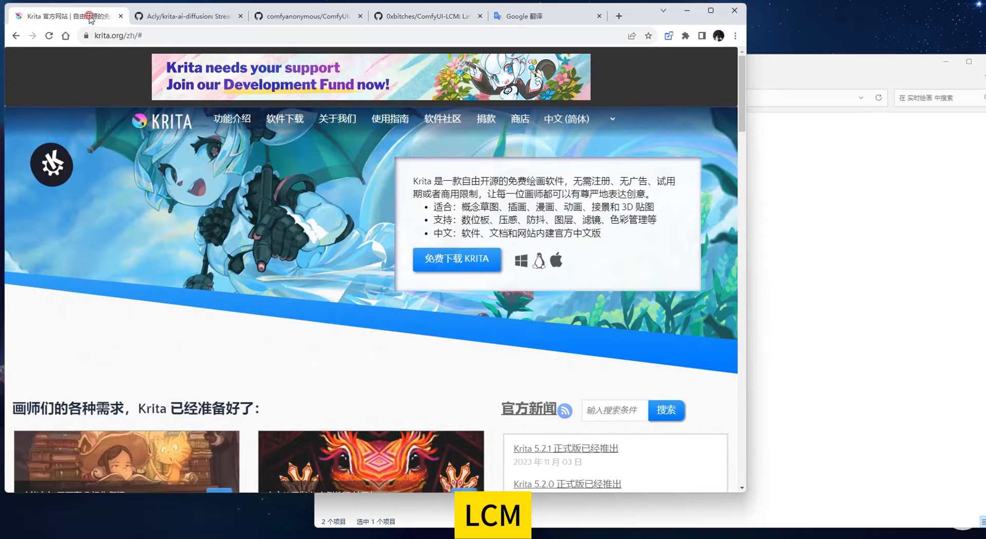
{"action": "double_click", "coordinate": [421, 181]}
{"action": "left_click", "coordinate": [452, 292]}
- Switch to File Explorer, inspect the plugin archive and installer in the Krita folder, and return to the 实时绘画 folder
{"action": "left_click", "coordinate": [778, 277]}
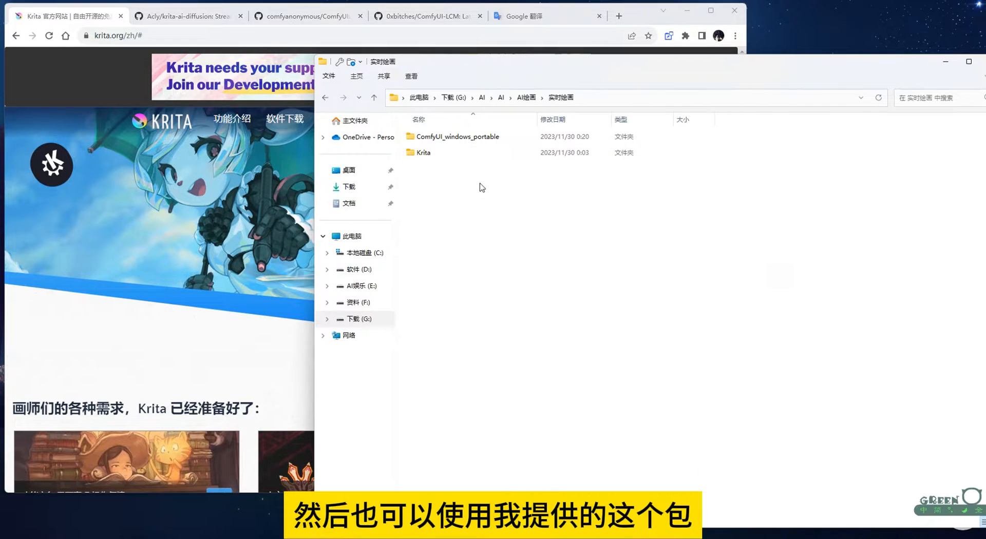
{"action": "double_click", "coordinate": [472, 153]}
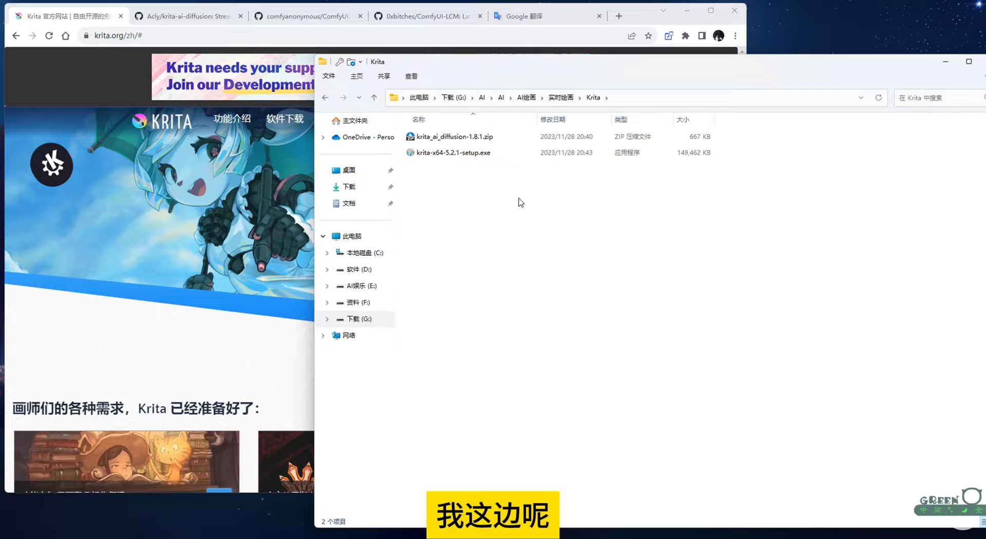
{"action": "left_click_drag", "start_coordinate": [520, 201], "coordinate": [462, 150]}
{"action": "left_click", "coordinate": [451, 176]}
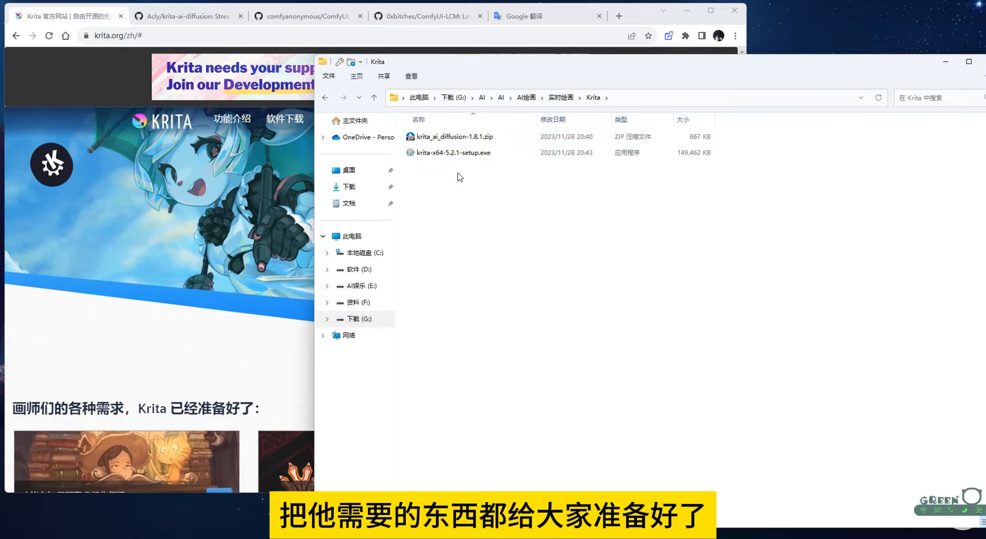
{"action": "left_click", "coordinate": [455, 155]}
{"action": "left_click", "coordinate": [448, 137]}
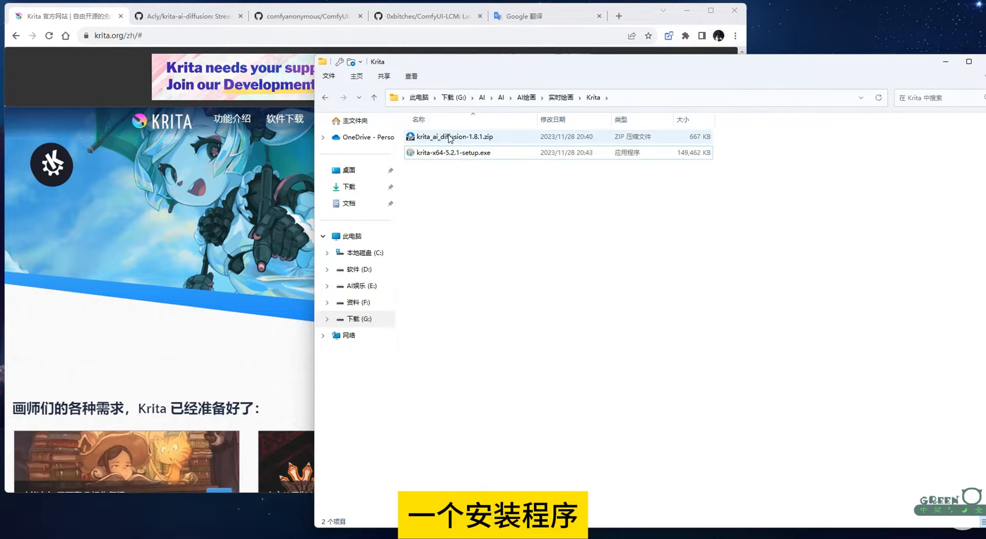
{"action": "left_click", "coordinate": [375, 98]}
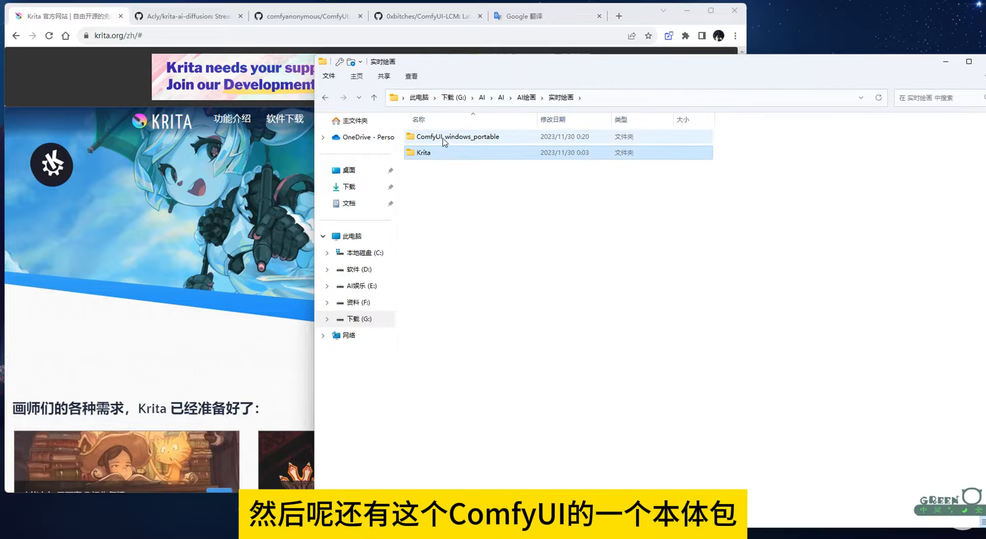
- Browse into the models folder of ComfyUI_windows_portable to examine the bundled model folders, and return to the 实时绘画 folder
{"action": "right_click", "coordinate": [464, 140]}
{"action": "left_click", "coordinate": [424, 160]}
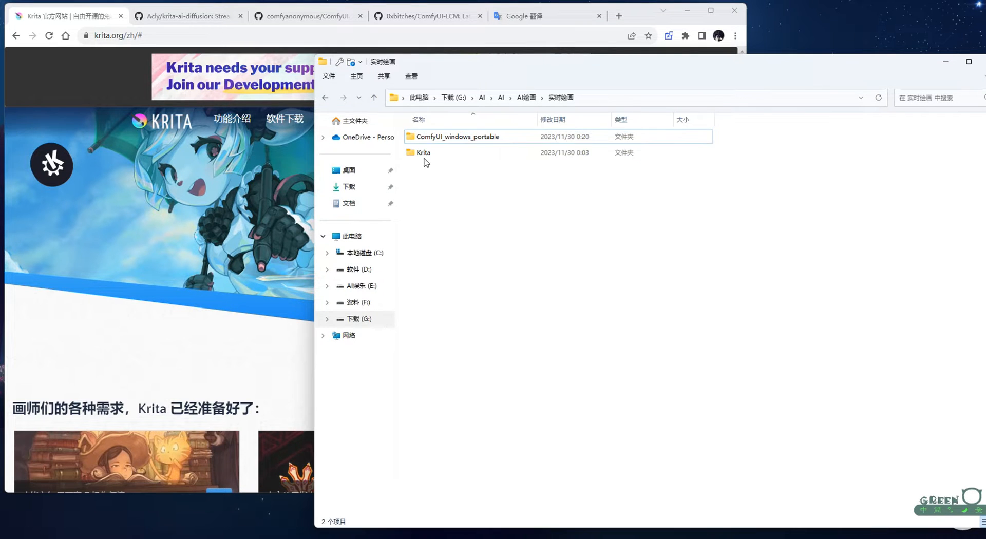
{"action": "left_click", "coordinate": [233, 158]}
{"action": "left_click", "coordinate": [808, 229]}
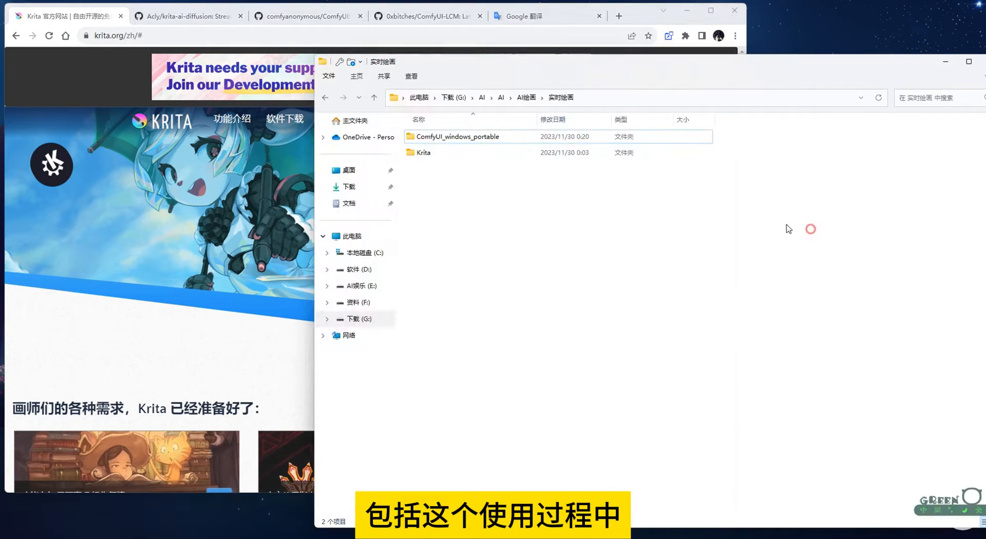
{"action": "left_click", "coordinate": [463, 136]}
{"action": "double_click", "coordinate": [462, 136]}
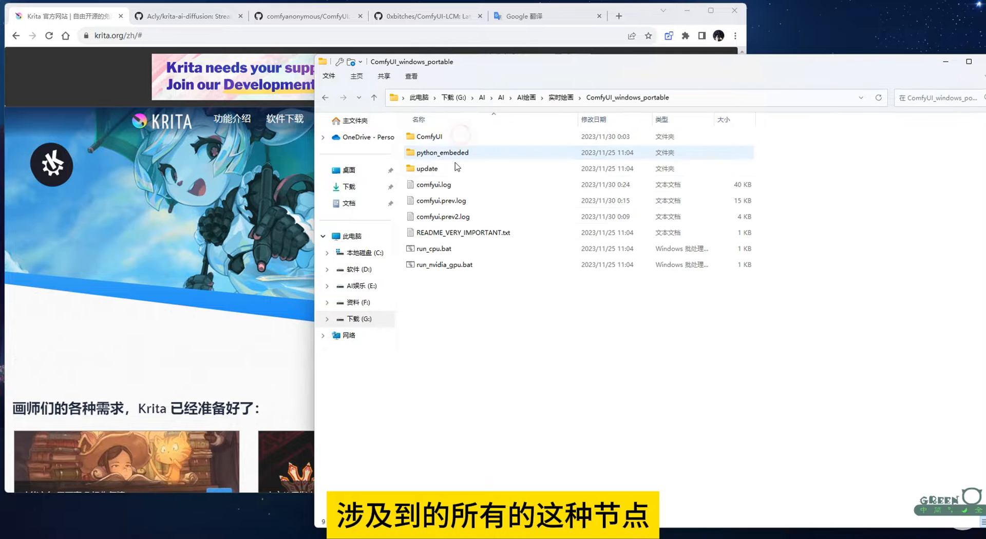
{"action": "double_click", "coordinate": [437, 136]}
{"action": "double_click", "coordinate": [441, 266]}
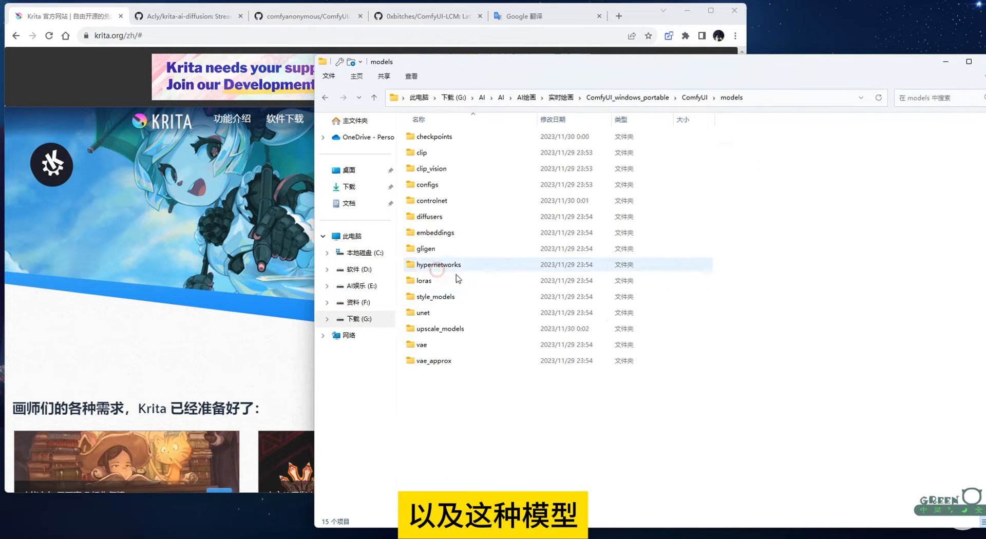
{"action": "left_click", "coordinate": [377, 100]}
{"action": "left_click", "coordinate": [376, 100]}
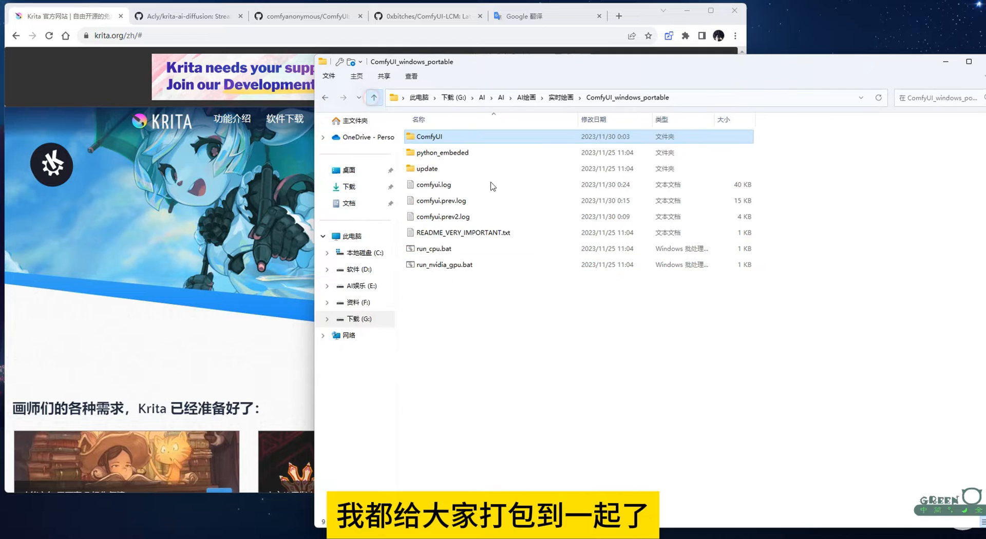
{"action": "left_click", "coordinate": [376, 100]}
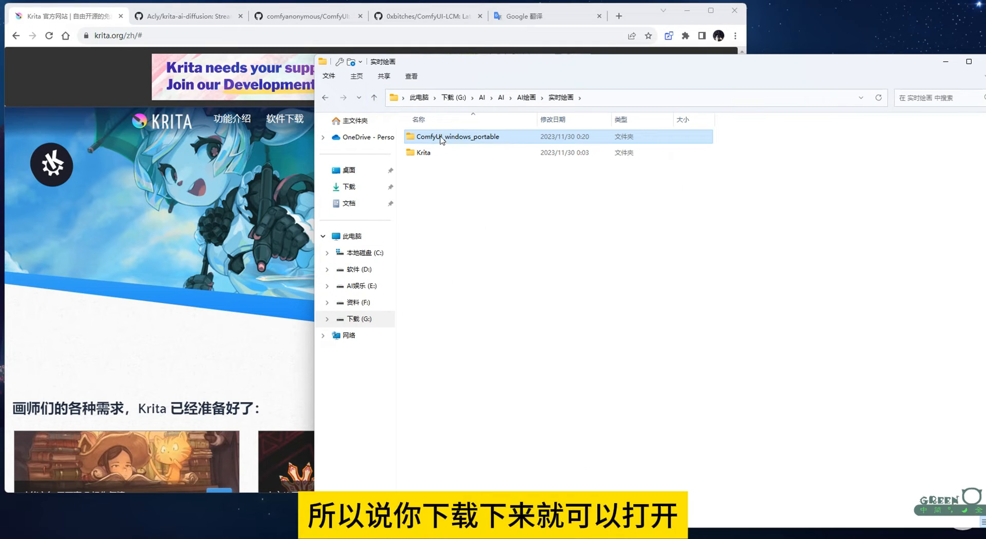
{"action": "left_click", "coordinate": [294, 198]}
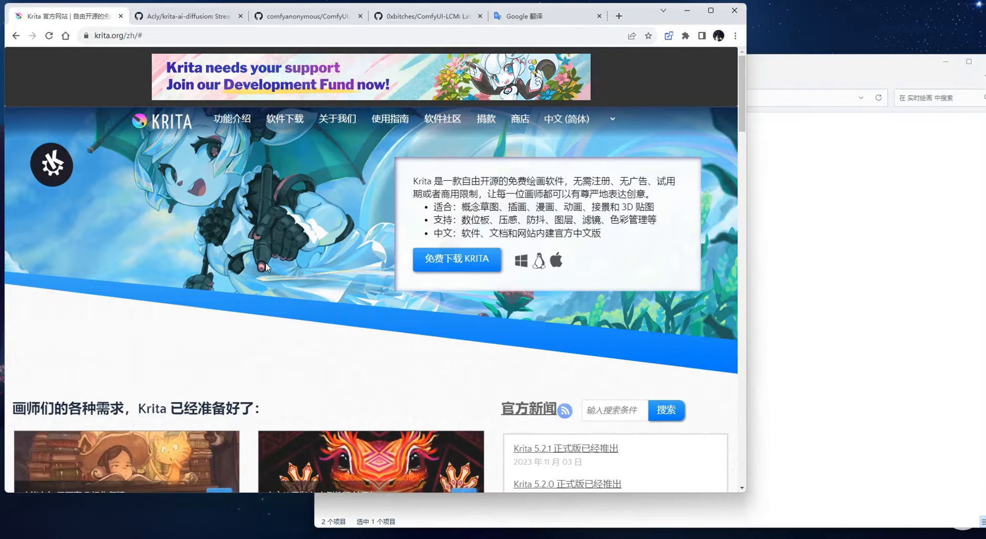
{"action": "left_click", "coordinate": [785, 274]}
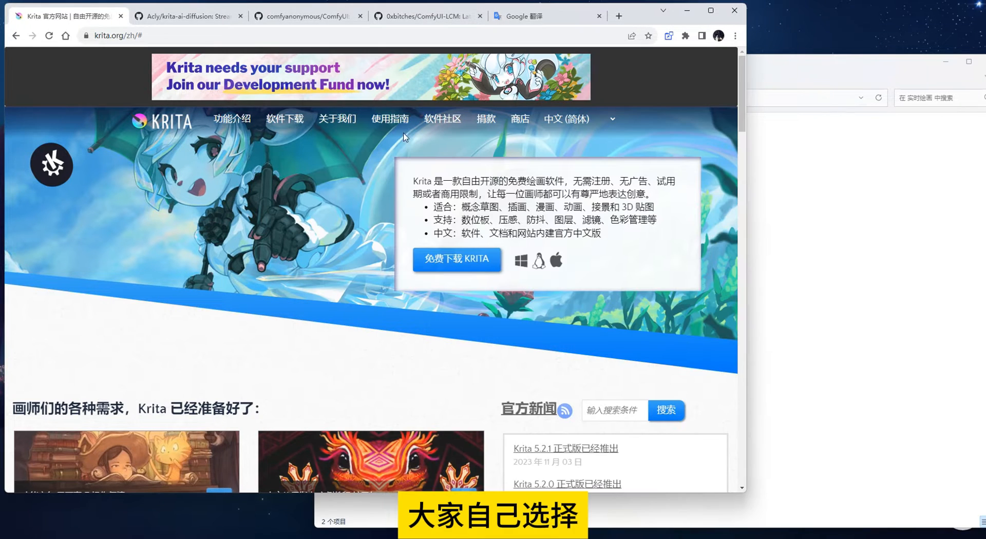
{"action": "left_click", "coordinate": [784, 291]}
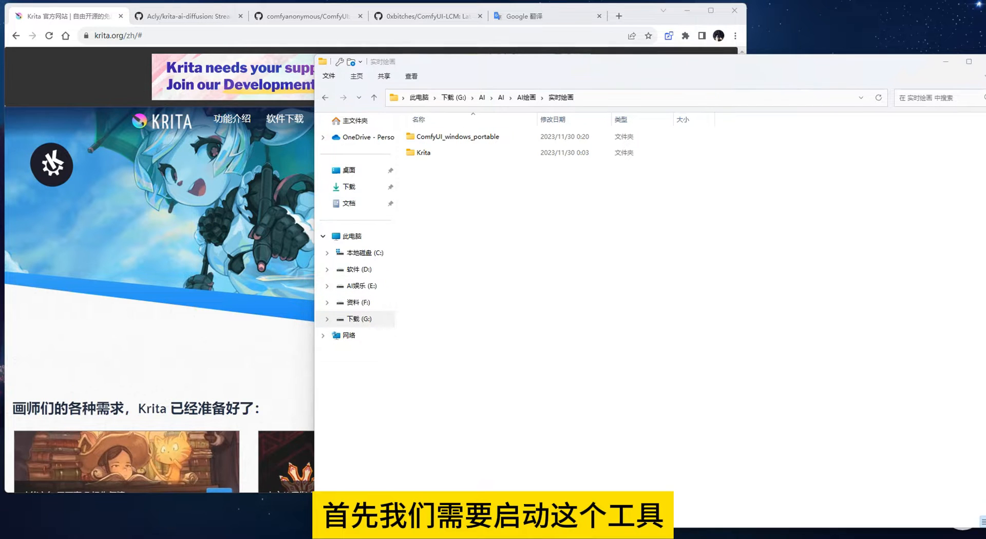
- Start ComfyUI by running run_nvidia_gpu.bat from the ComfyUI_windows_portable folder on drive E, keeping its console on the desktop
{"action": "mouse_move", "coordinate": [229, 524]}
{"action": "left_click", "coordinate": [191, 520]}
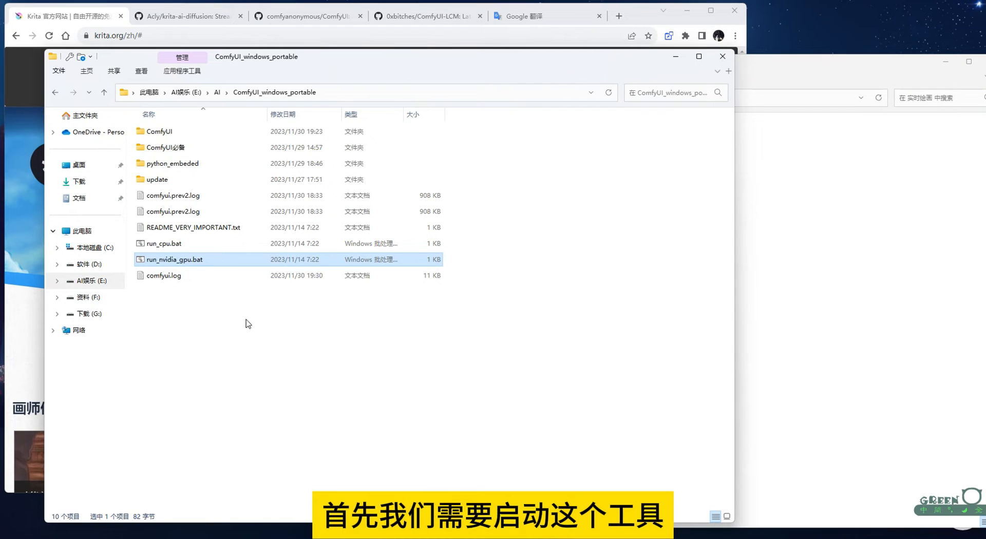
{"action": "double_click", "coordinate": [179, 263]}
{"action": "left_click_drag", "start_coordinate": [344, 70], "coordinate": [298, 208]}
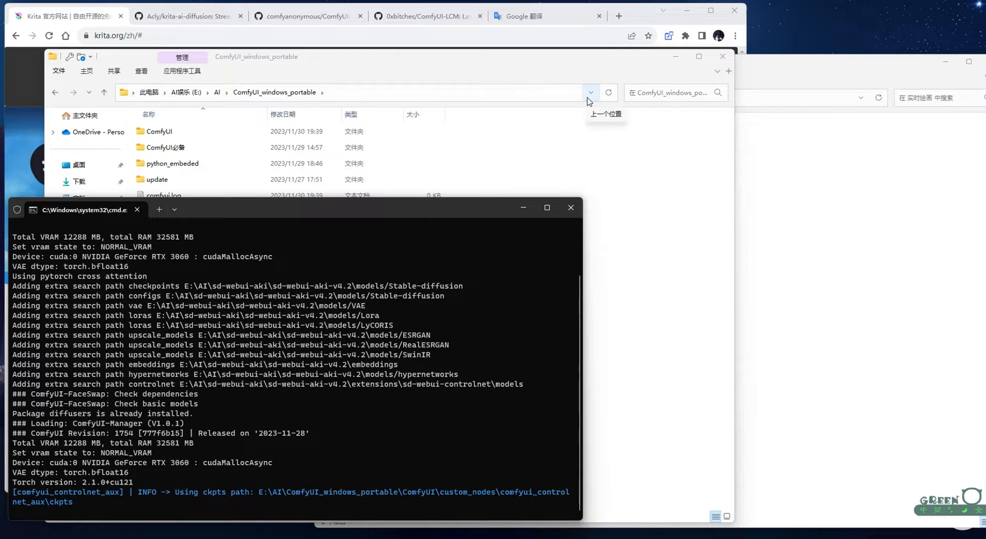
- Examine the ComfyUI node workflow, including the LoRA loaders, ControlNet, text encoders, K sampler and their connections
{"action": "scroll", "coordinate": [210, 250], "scroll_direction": "down", "scroll_amount": 7}
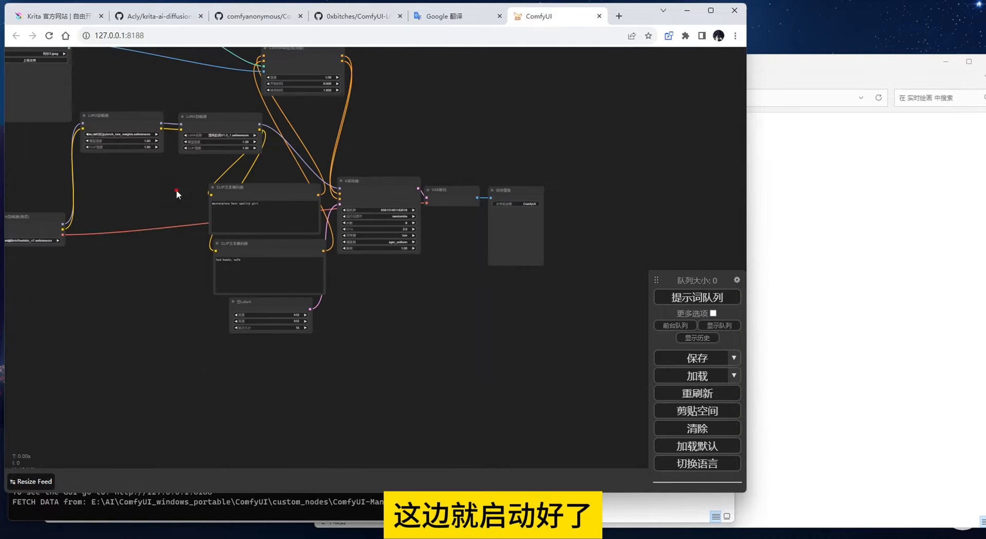
{"action": "left_click_drag", "start_coordinate": [146, 196], "coordinate": [269, 319]}
{"action": "scroll", "coordinate": [265, 326], "scroll_direction": "up", "scroll_amount": 3}
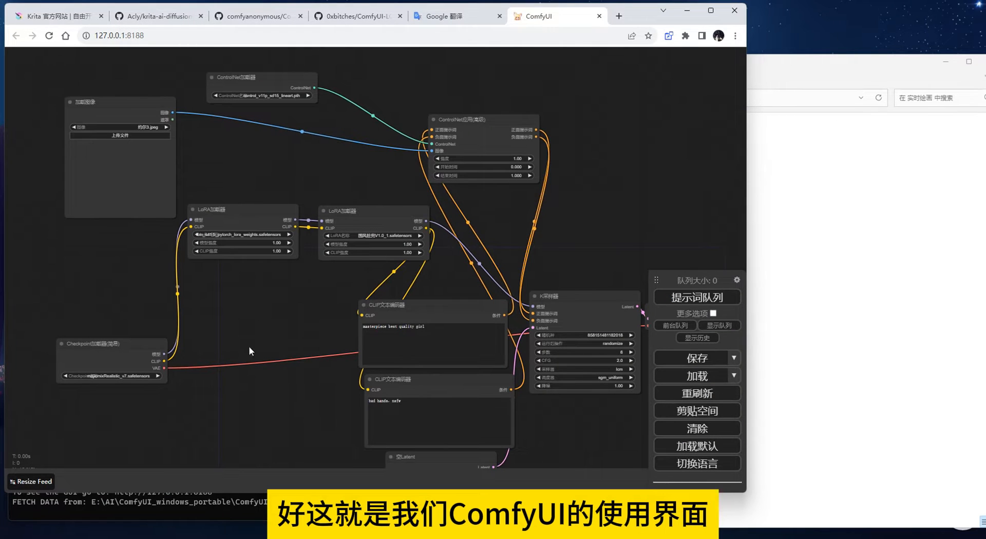
{"action": "scroll", "coordinate": [288, 302], "scroll_direction": "up", "scroll_amount": 4}
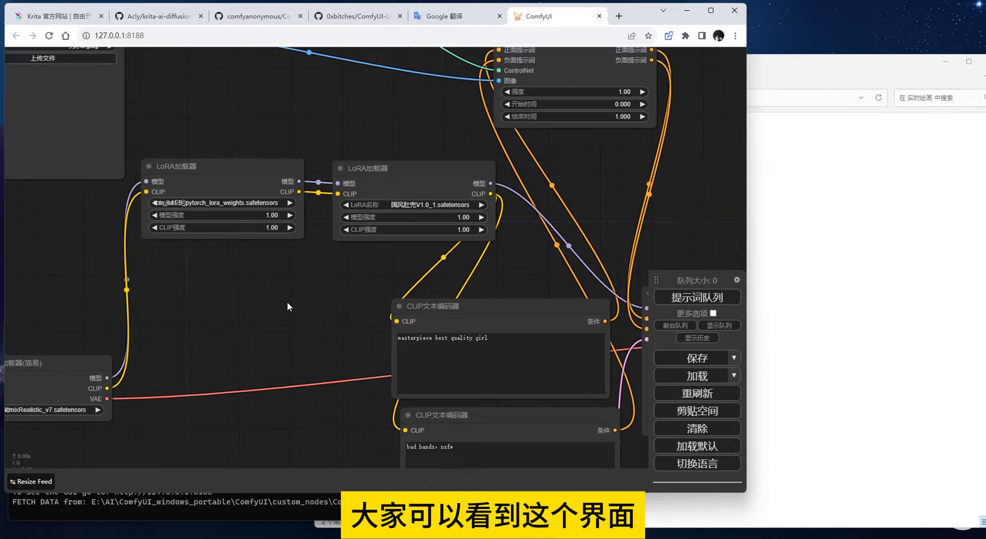
{"action": "left_click_drag", "start_coordinate": [325, 273], "coordinate": [344, 303]}
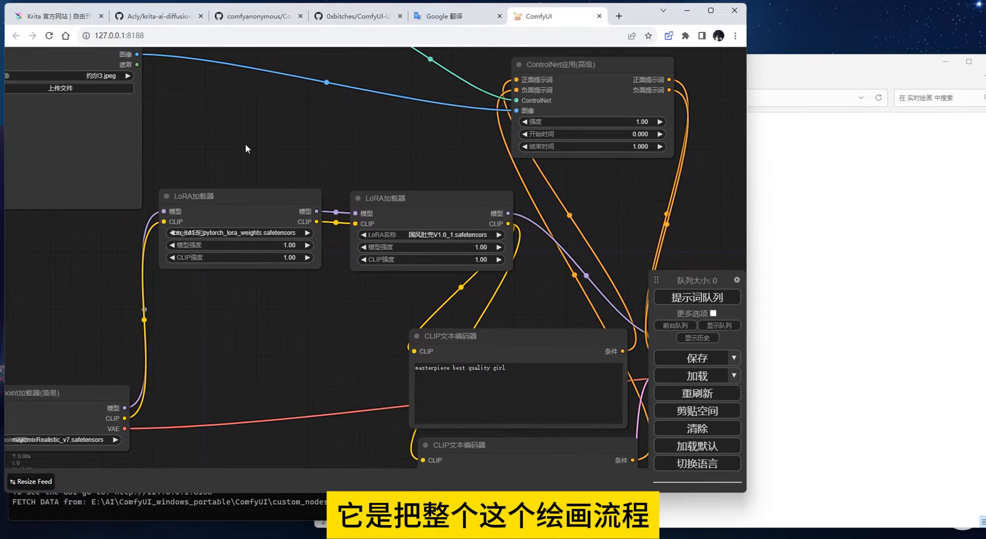
{"action": "left_click_drag", "start_coordinate": [303, 143], "coordinate": [356, 176]}
{"action": "left_click_drag", "start_coordinate": [350, 311], "coordinate": [121, 160]}
{"action": "left_click_drag", "start_coordinate": [510, 161], "coordinate": [442, 158]}
{"action": "left_click_drag", "start_coordinate": [526, 134], "coordinate": [501, 257]}
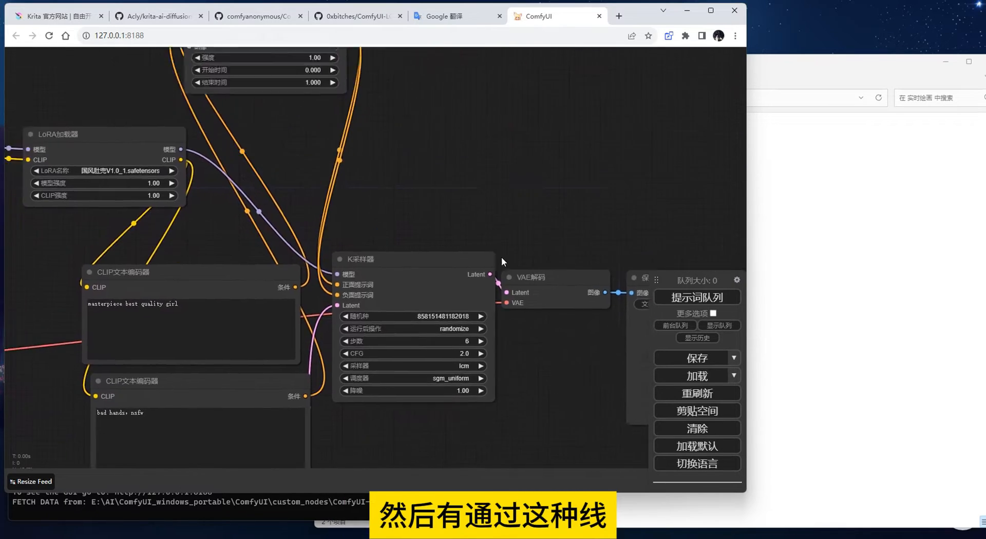
{"action": "left_click_drag", "start_coordinate": [374, 125], "coordinate": [431, 215]}
{"action": "left_click_drag", "start_coordinate": [498, 262], "coordinate": [613, 153]}
{"action": "left_click_drag", "start_coordinate": [194, 226], "coordinate": [259, 260]}
{"action": "scroll", "coordinate": [338, 269], "scroll_direction": "down", "scroll_amount": 3}
{"action": "scroll", "coordinate": [359, 276], "scroll_direction": "down", "scroll_amount": 2}
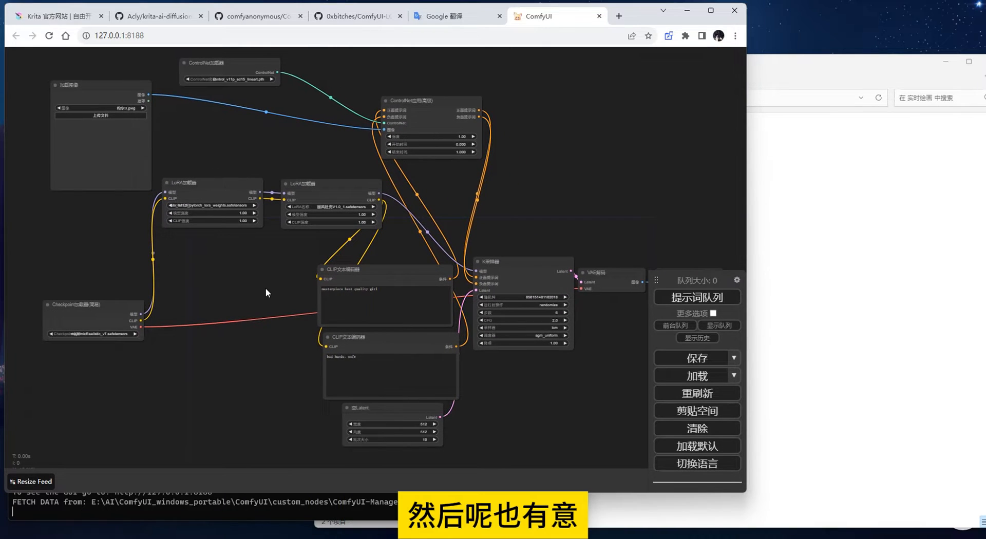
{"action": "scroll", "coordinate": [267, 289], "scroll_direction": "up", "scroll_amount": 2}
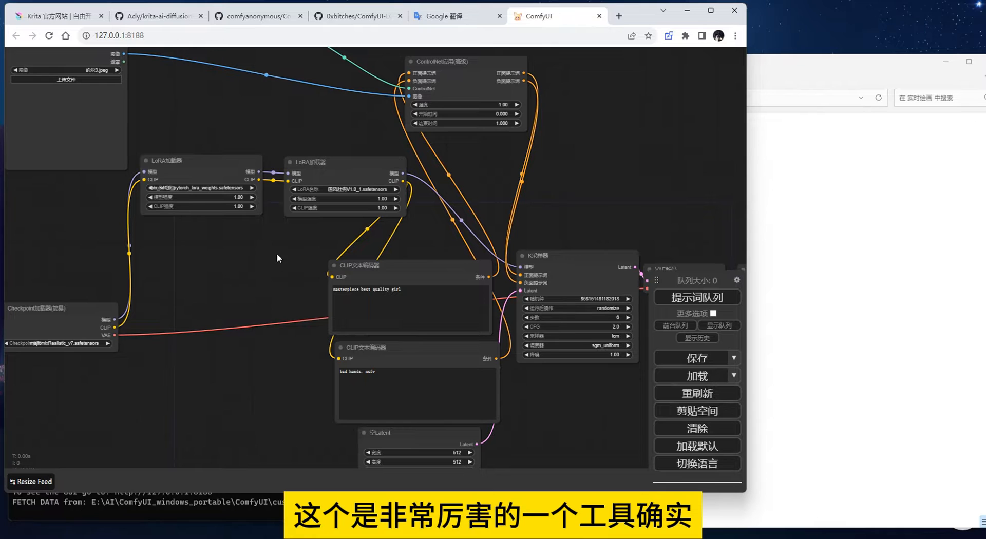
{"action": "scroll", "coordinate": [306, 278], "scroll_direction": "down", "scroll_amount": 3}
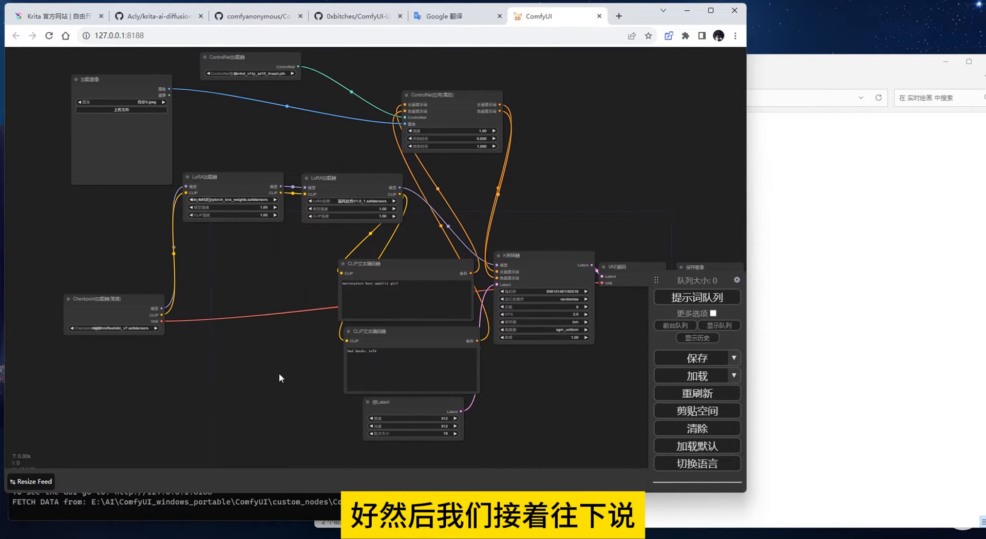
- Launch Krita (x64) and reposition its window on the desktop
{"action": "left_click", "coordinate": [20, 537]}
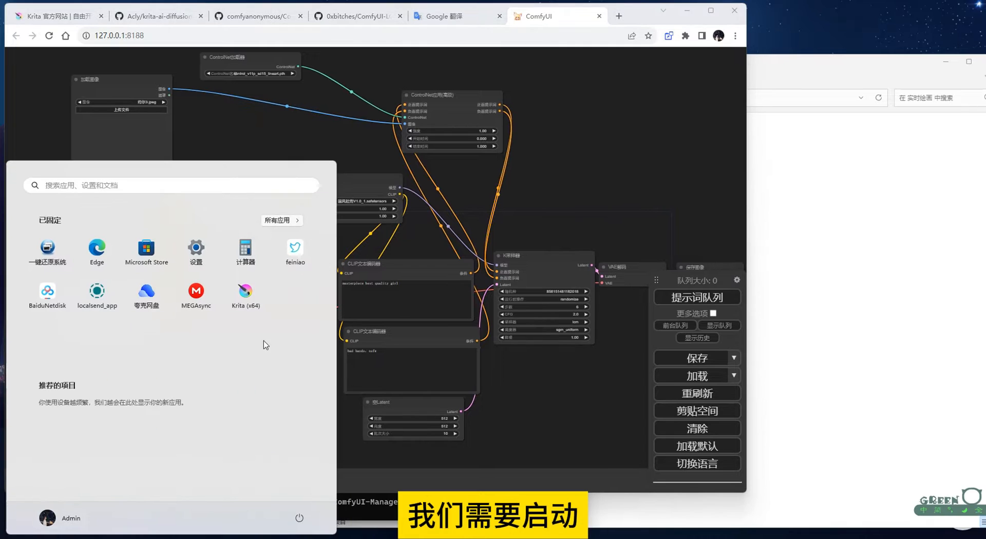
{"action": "left_click", "coordinate": [249, 302]}
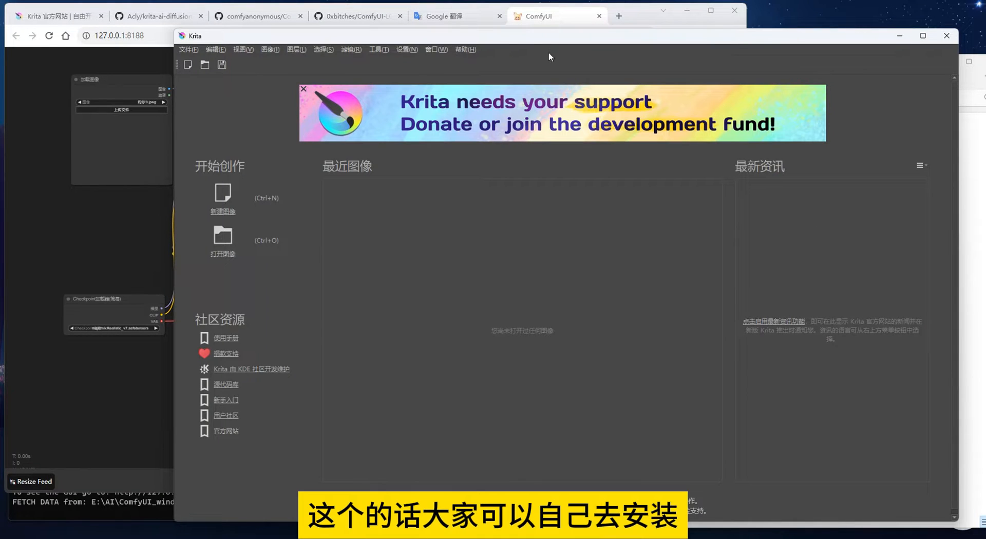
{"action": "left_click_drag", "start_coordinate": [536, 36], "coordinate": [463, 35]}
- Create a new custom image of 800 x 800 pixels at a resolution of 300
{"action": "left_click", "coordinate": [153, 193]}
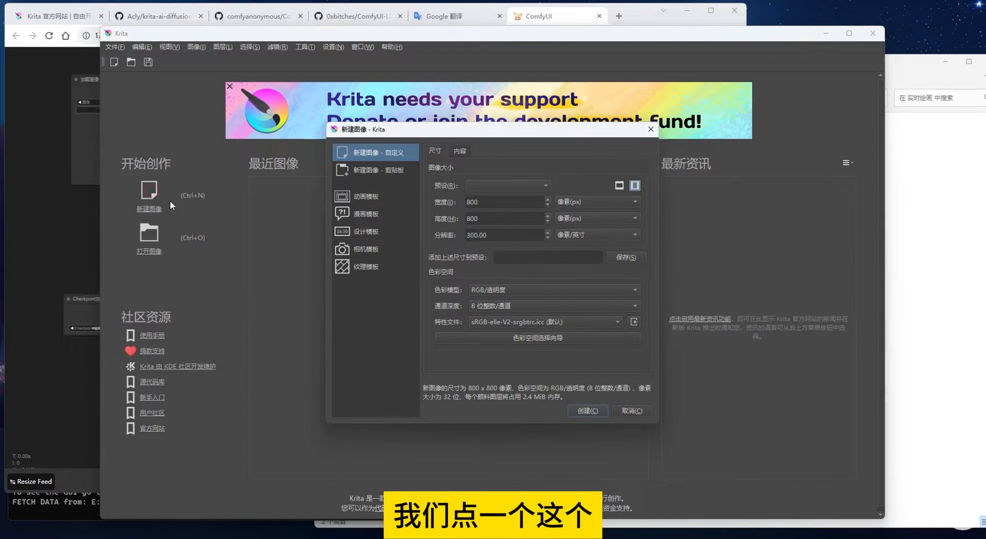
{"action": "left_click", "coordinate": [490, 200]}
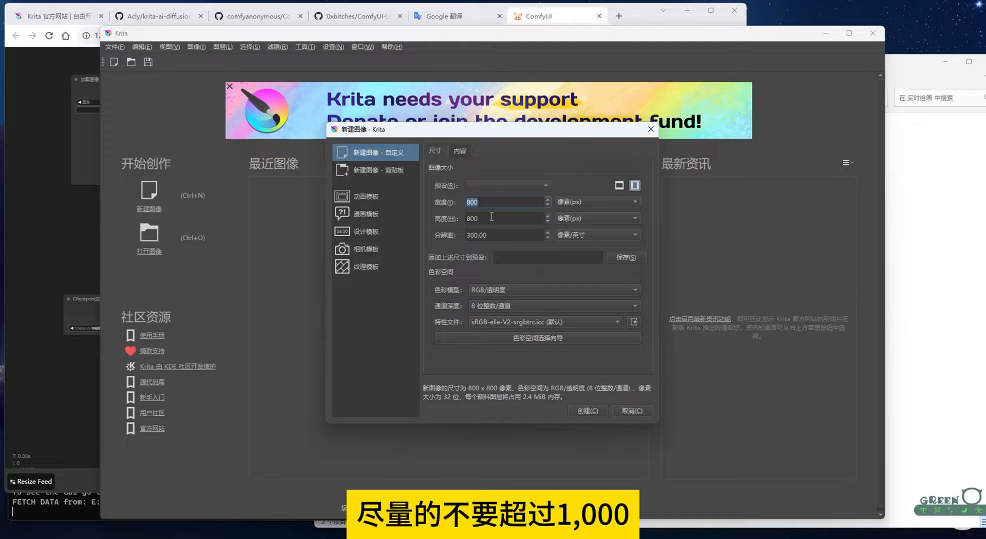
{"action": "key", "text": "Tab"}
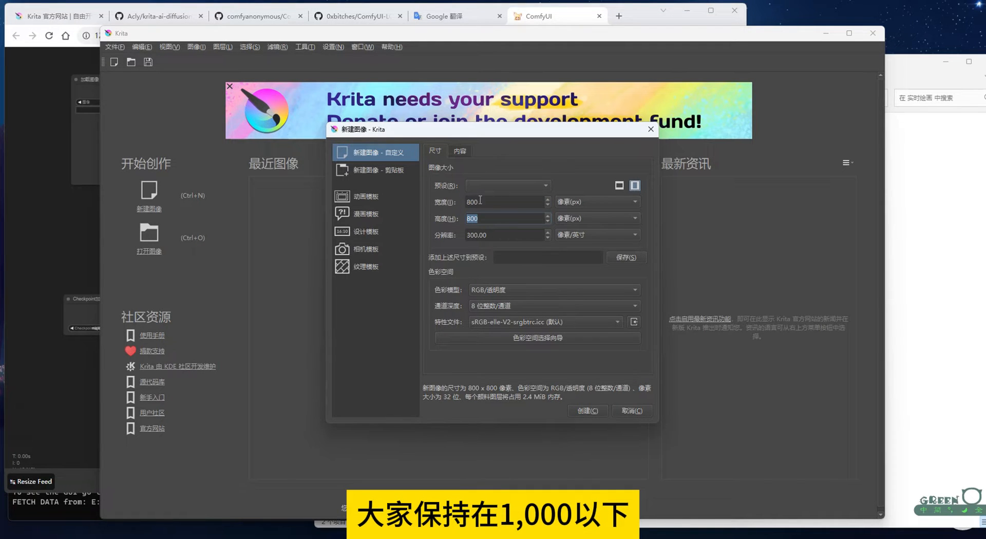
{"action": "left_click", "coordinate": [589, 411]}
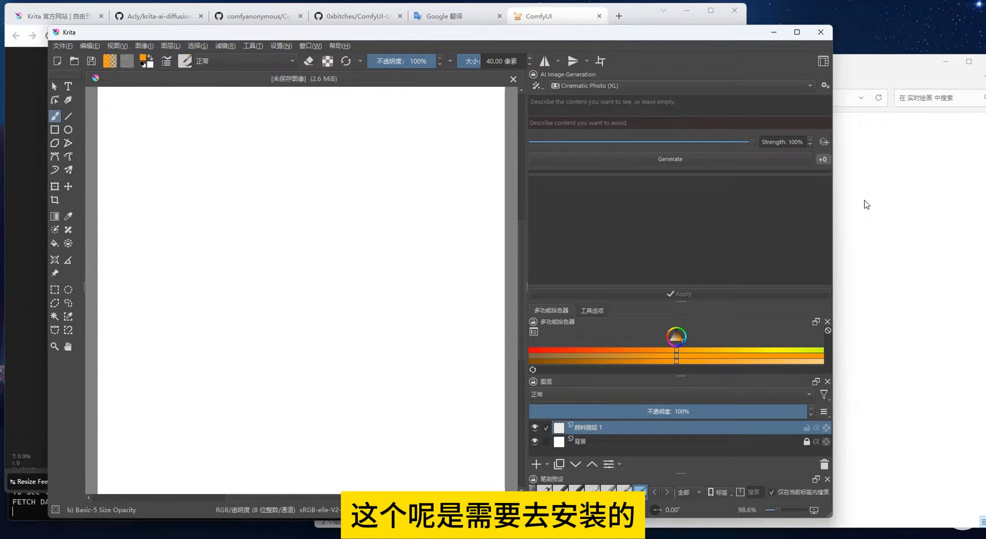
- Open the Krita folder inside 实时绘画 and locate the plugin archive krita_ai_diffusion-1.8.1.zip
{"action": "left_click", "coordinate": [867, 205]}
{"action": "double_click", "coordinate": [457, 155]}
{"action": "left_click", "coordinate": [477, 137]}
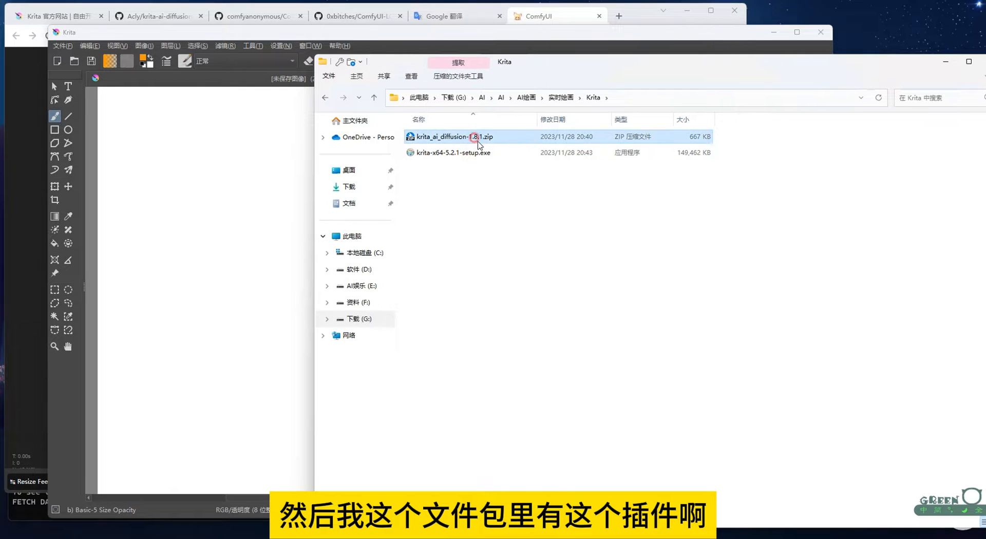
- Try importing the Python plugin from krita_ai_diffusion-1.8.1.zip in the 实时绘画 Krita folder, declining to overwrite the existing AI Image Diffusion plugin
{"action": "left_click", "coordinate": [281, 47]}
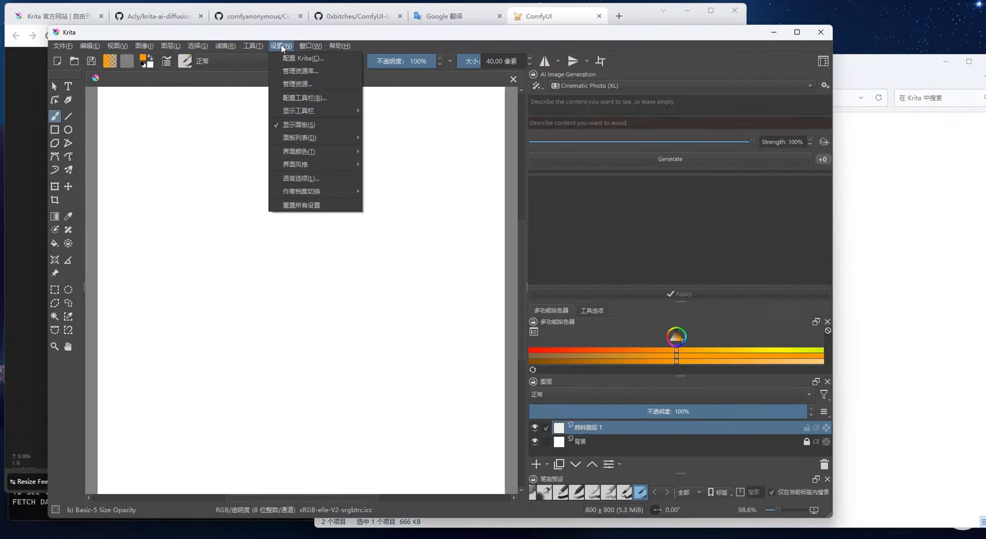
{"action": "mouse_move", "coordinate": [261, 48]}
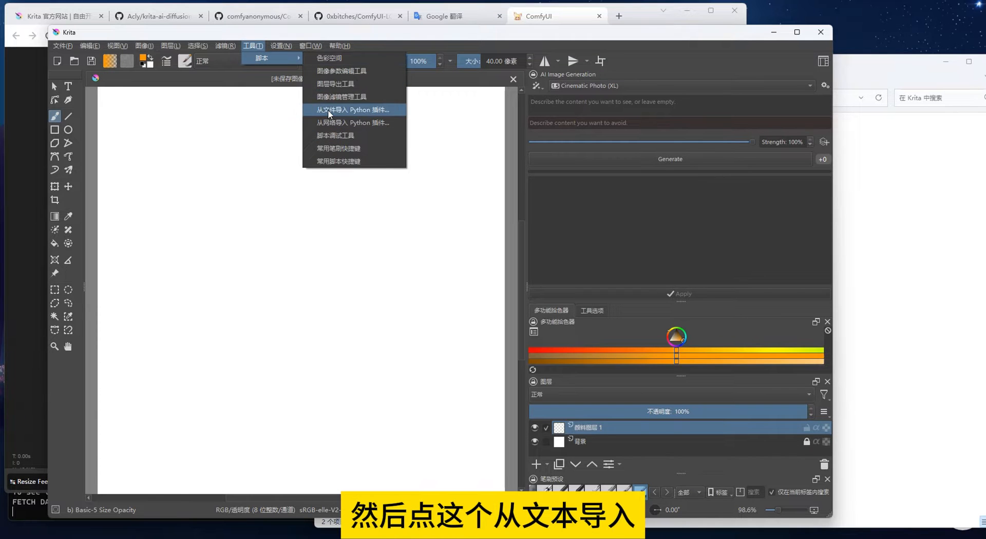
{"action": "left_click", "coordinate": [354, 111]}
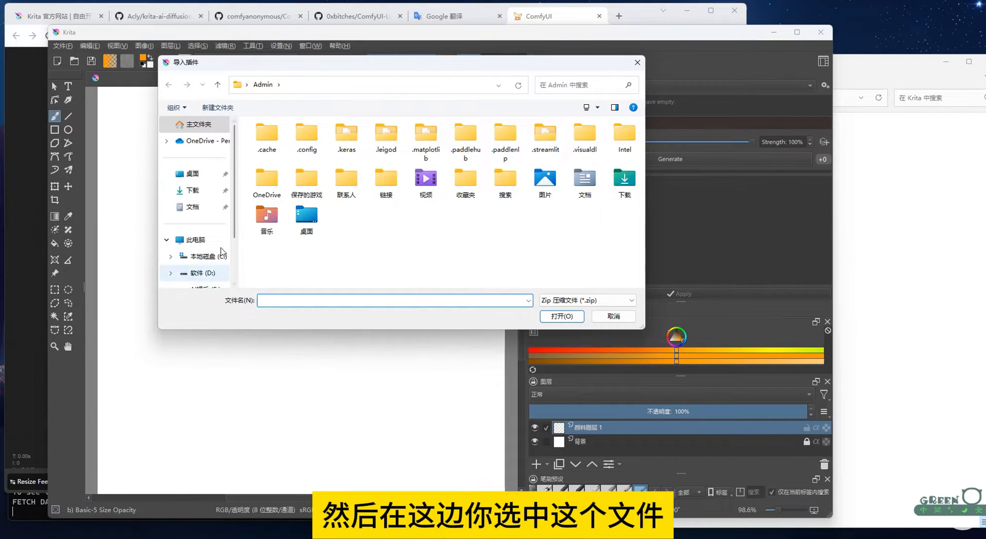
{"action": "left_click", "coordinate": [203, 240]}
{"action": "double_click", "coordinate": [330, 143]}
{"action": "double_click", "coordinate": [260, 137]}
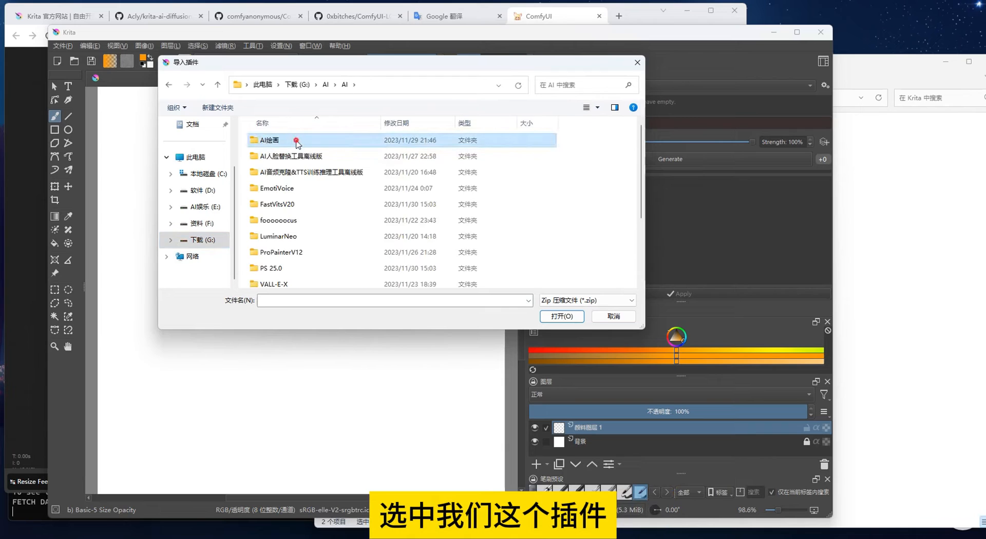
{"action": "left_click", "coordinate": [294, 139]}
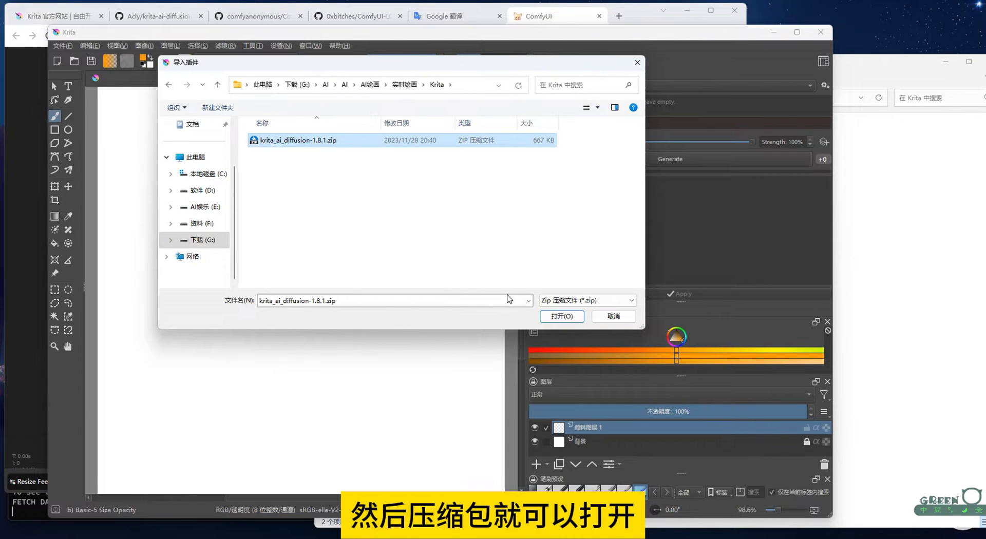
{"action": "left_click", "coordinate": [562, 316]}
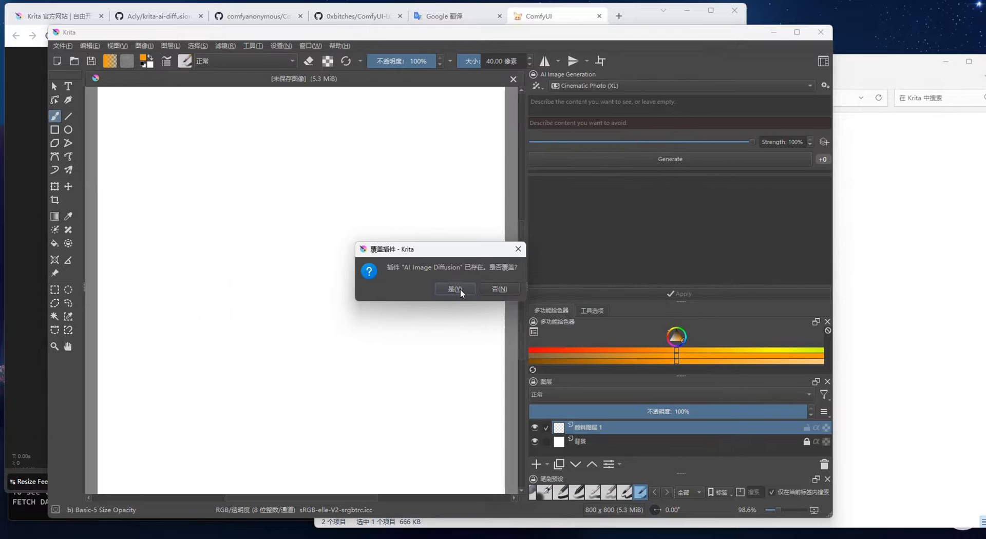
{"action": "left_click", "coordinate": [504, 289]}
- Toggle AI Image Diffusion off and on again in Krita's Python plugin manager, and apply the configuration with it enabled
{"action": "left_click", "coordinate": [304, 46]}
{"action": "mouse_move", "coordinate": [287, 49]}
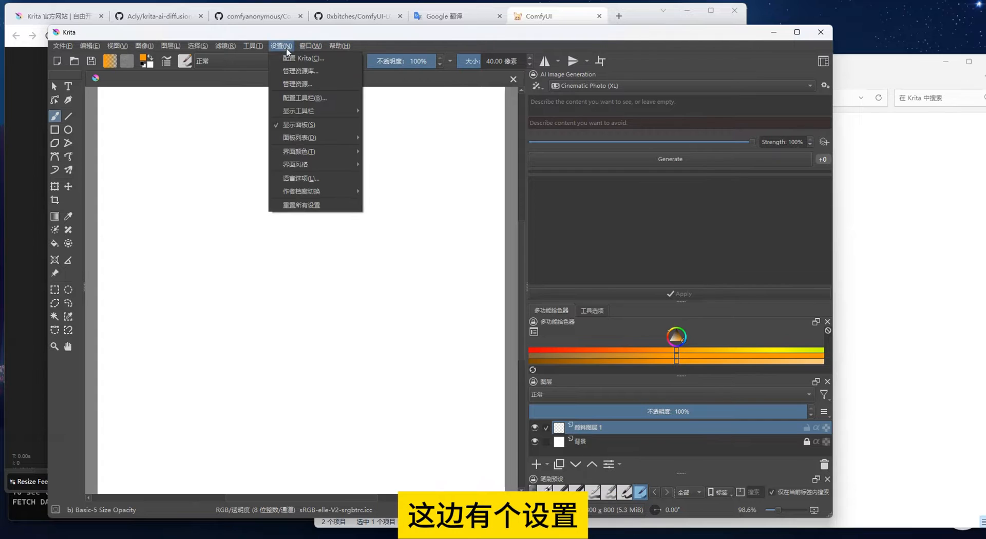
{"action": "left_click", "coordinate": [315, 59]}
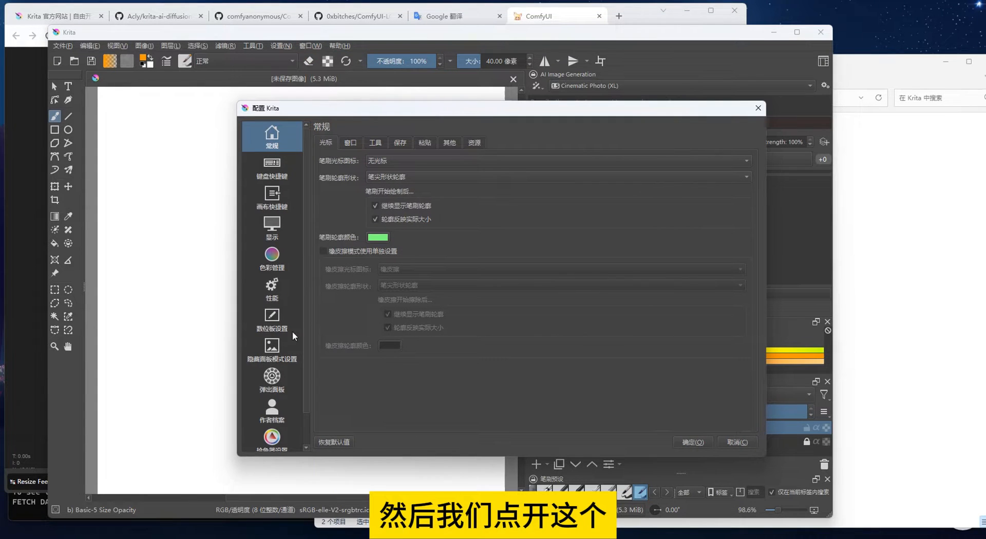
{"action": "scroll", "coordinate": [280, 362], "scroll_direction": "down", "scroll_amount": 2}
{"action": "left_click", "coordinate": [275, 441]}
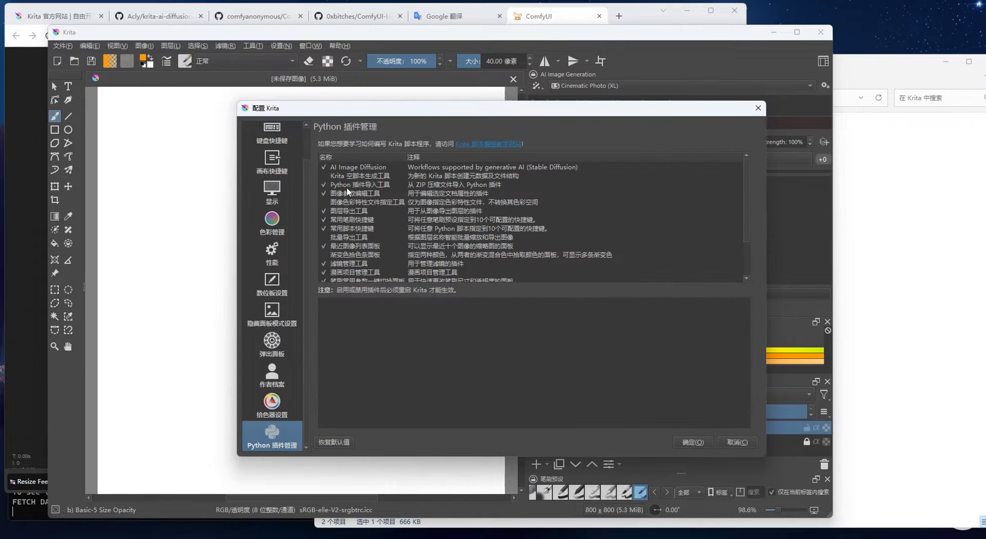
{"action": "left_click", "coordinate": [335, 168]}
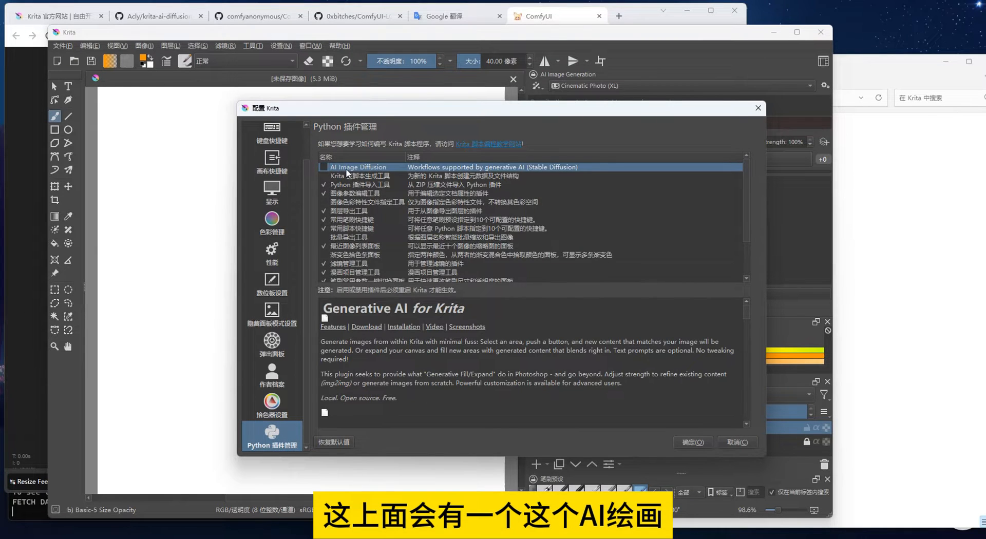
{"action": "left_click", "coordinate": [324, 167]}
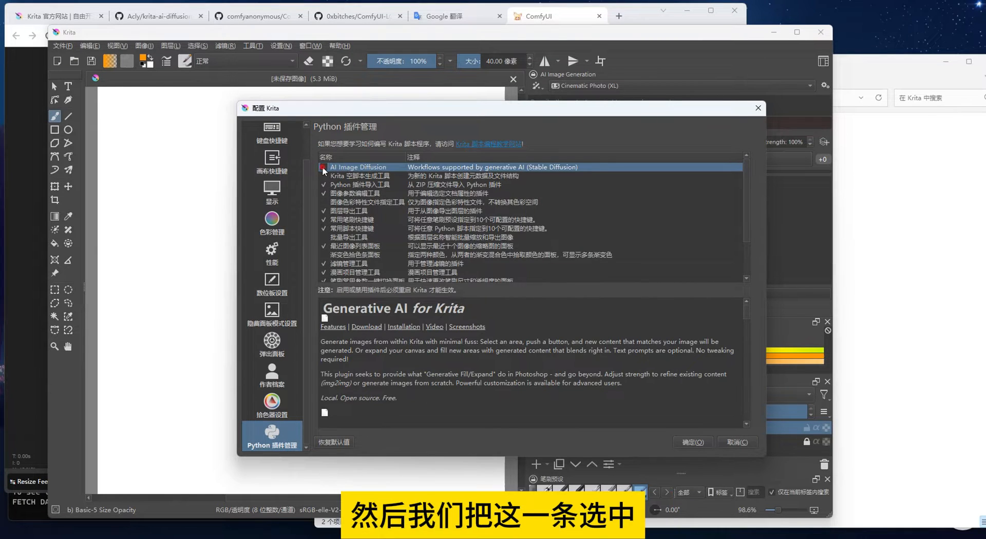
{"action": "left_click", "coordinate": [693, 442]}
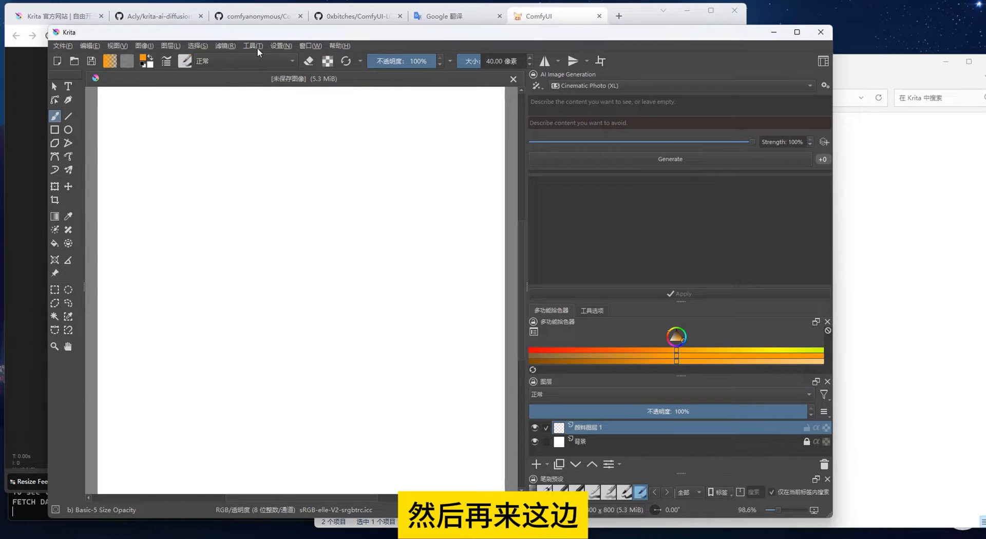
- Hide the AI Image Generation docker and show it again
{"action": "left_click", "coordinate": [276, 45]}
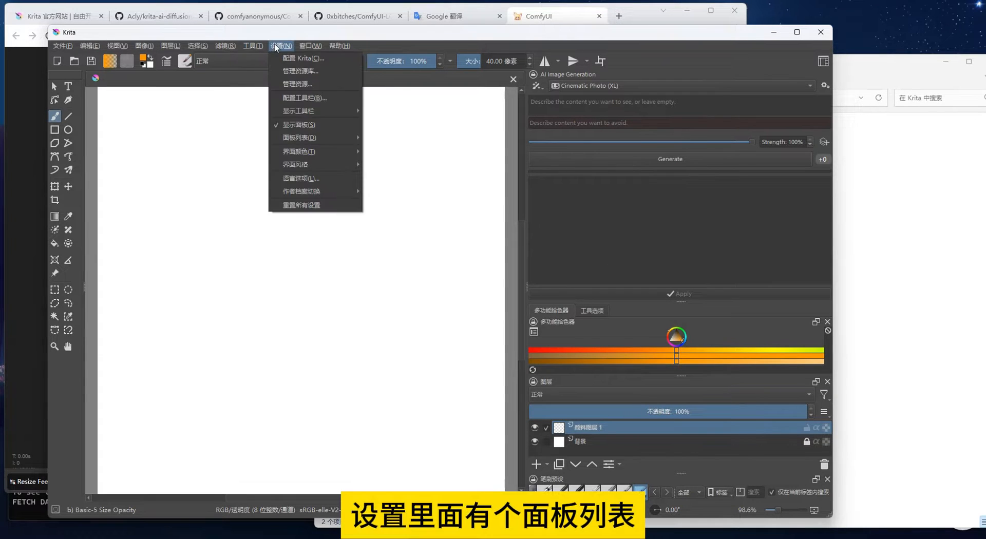
{"action": "mouse_move", "coordinate": [308, 138]}
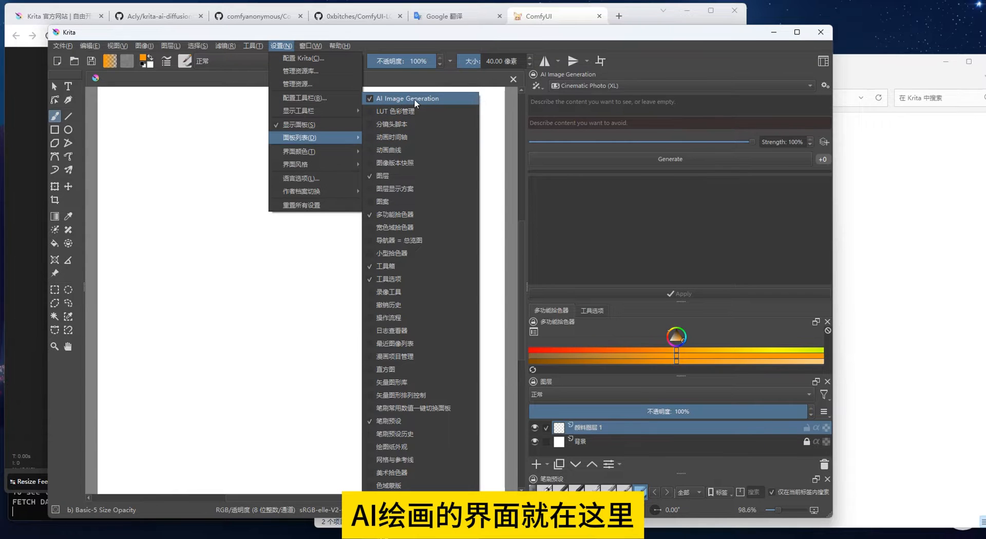
{"action": "left_click", "coordinate": [371, 99]}
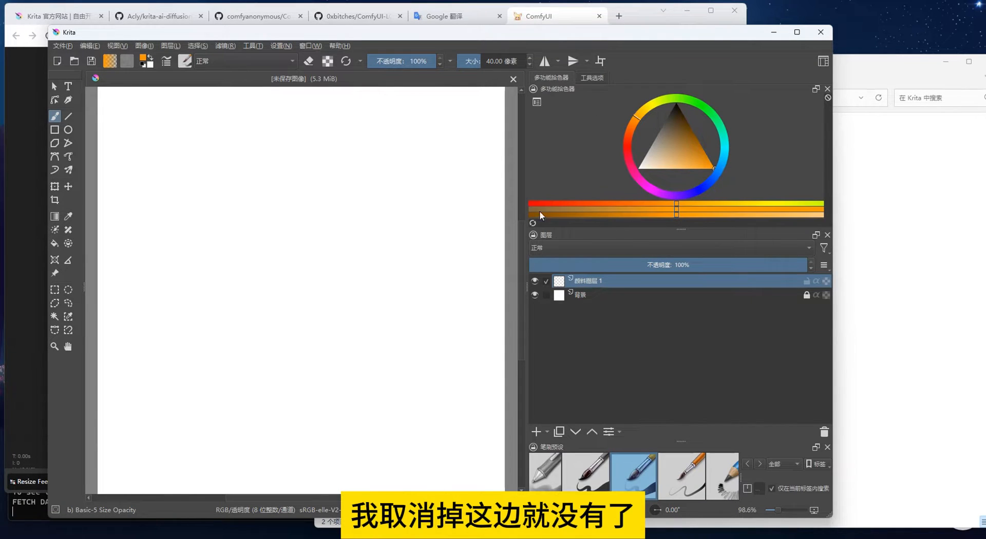
{"action": "left_click", "coordinate": [280, 46]}
{"action": "mouse_move", "coordinate": [309, 137]}
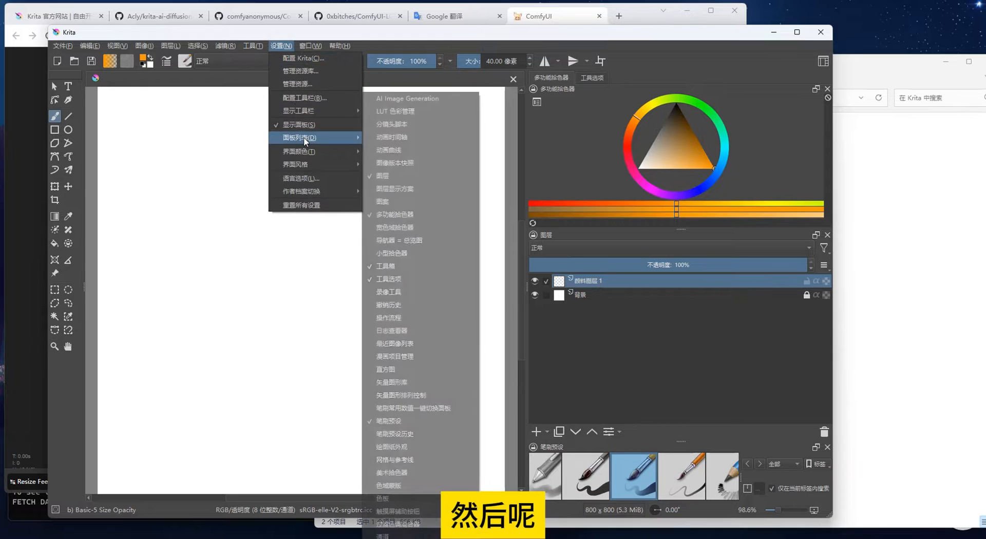
{"action": "left_click", "coordinate": [371, 98]}
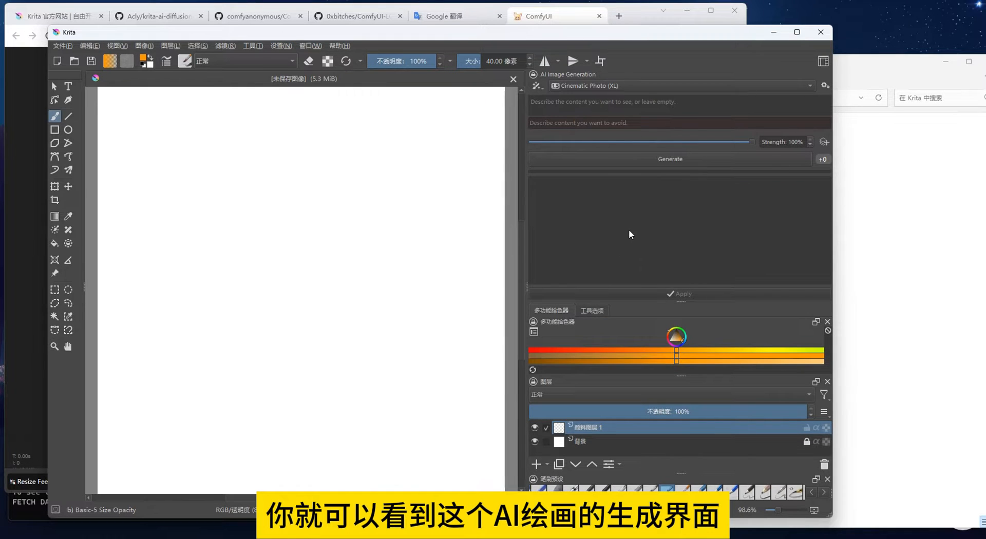
- Open the Connection settings of the AI Image Generation plugin and place the dialog over the ComfyUI browser window with its address in view
{"action": "left_click", "coordinate": [825, 86]}
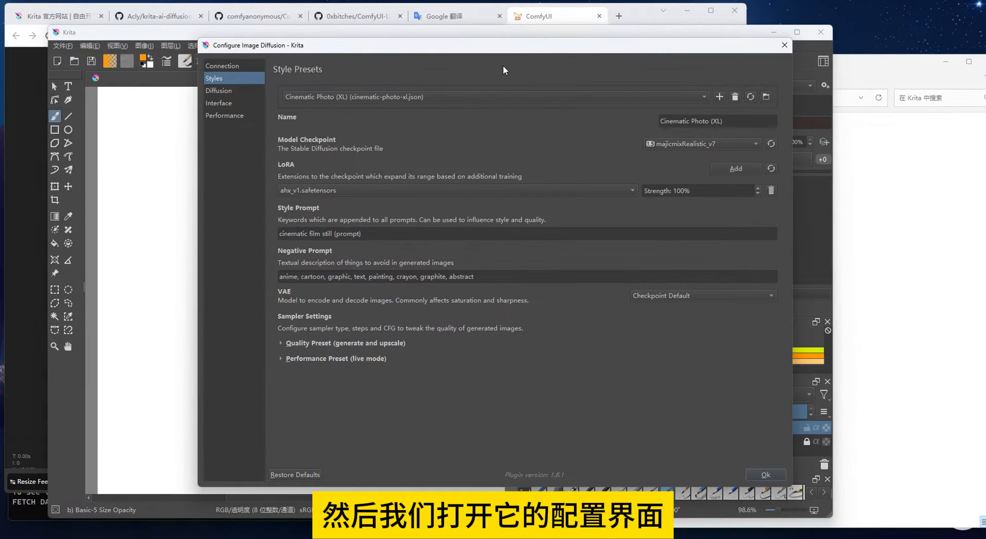
{"action": "left_click", "coordinate": [231, 70]}
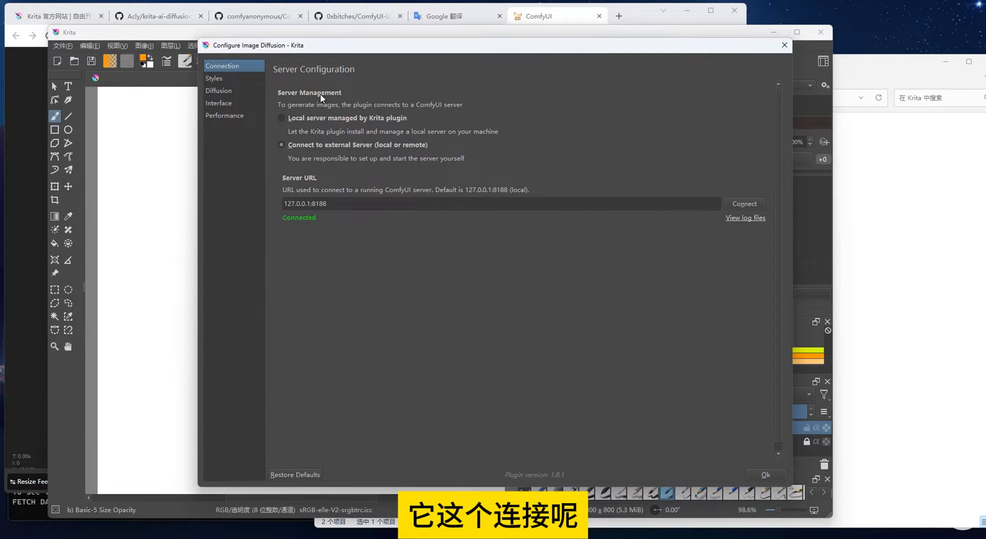
{"action": "left_click_drag", "start_coordinate": [431, 45], "coordinate": [379, 58]}
{"action": "left_click", "coordinate": [548, 16]}
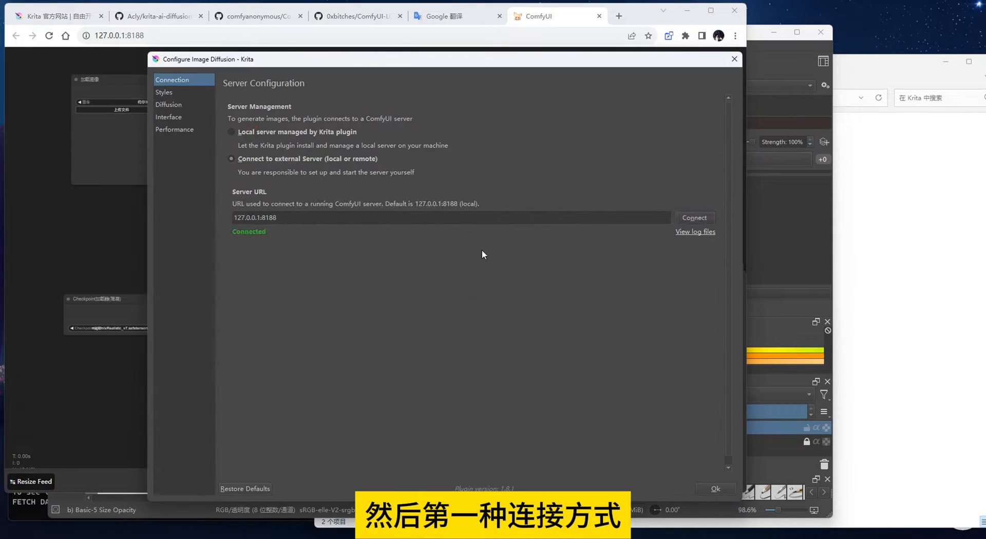
- Examine the option for a local server managed by the Krita plugin and its list of installable packages
{"action": "left_click", "coordinate": [251, 133]}
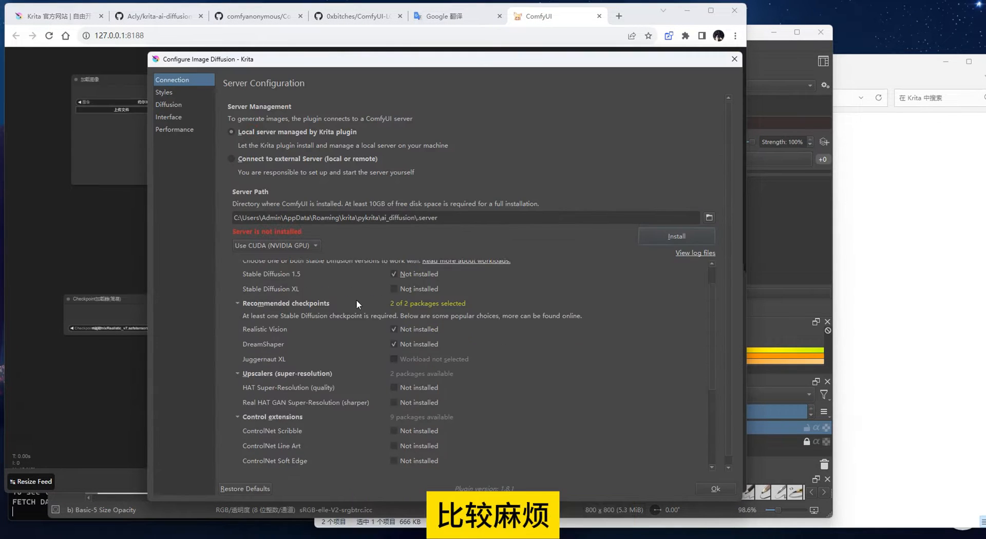
{"action": "scroll", "coordinate": [356, 300], "scroll_direction": "down", "scroll_amount": 3}
{"action": "scroll", "coordinate": [353, 308], "scroll_direction": "up", "scroll_amount": 5}
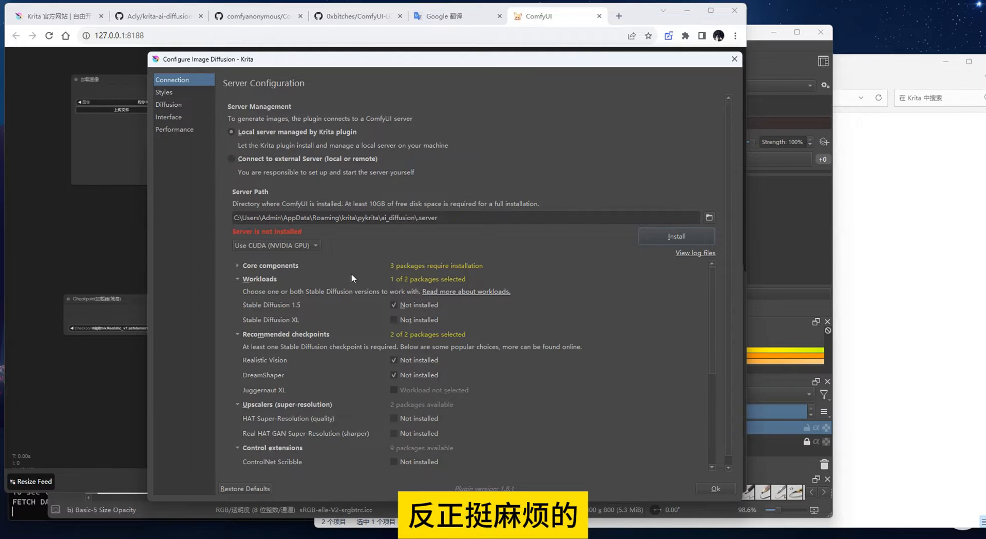
- Choose connecting to an external server and compare the server URL 127.0.0.1:8188 with ComfyUI's browser address
{"action": "left_click", "coordinate": [246, 159]}
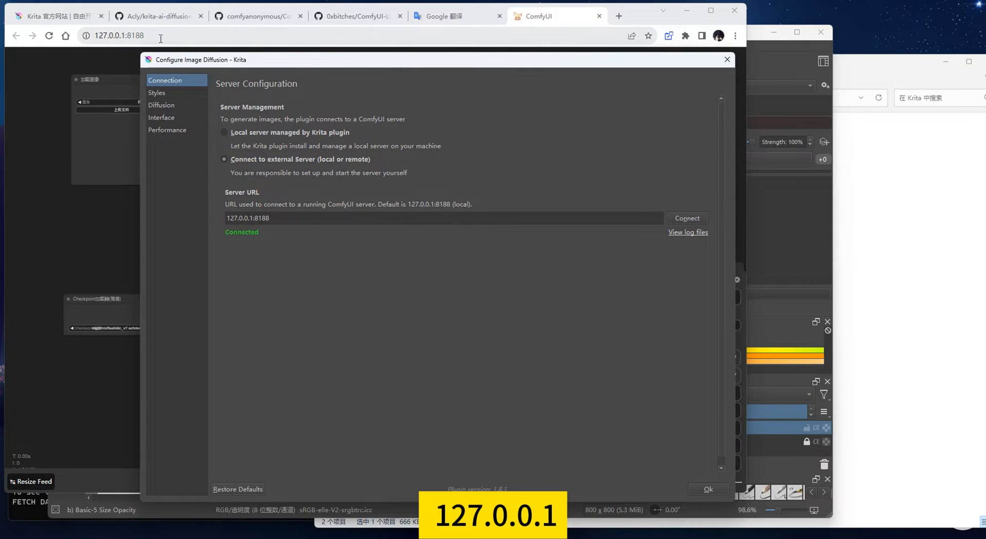
{"action": "left_click_drag", "start_coordinate": [283, 218], "coordinate": [193, 217]}
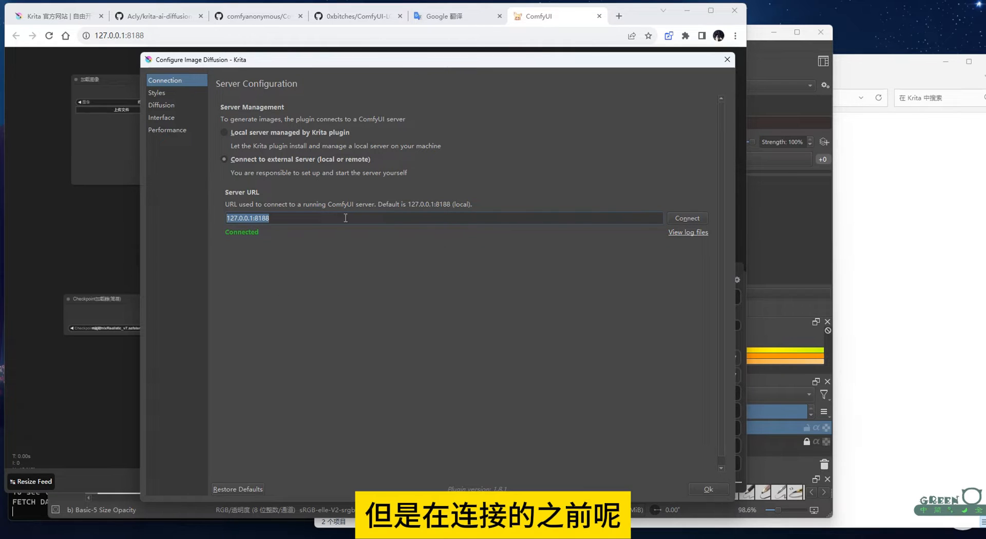
{"action": "left_click", "coordinate": [308, 219]}
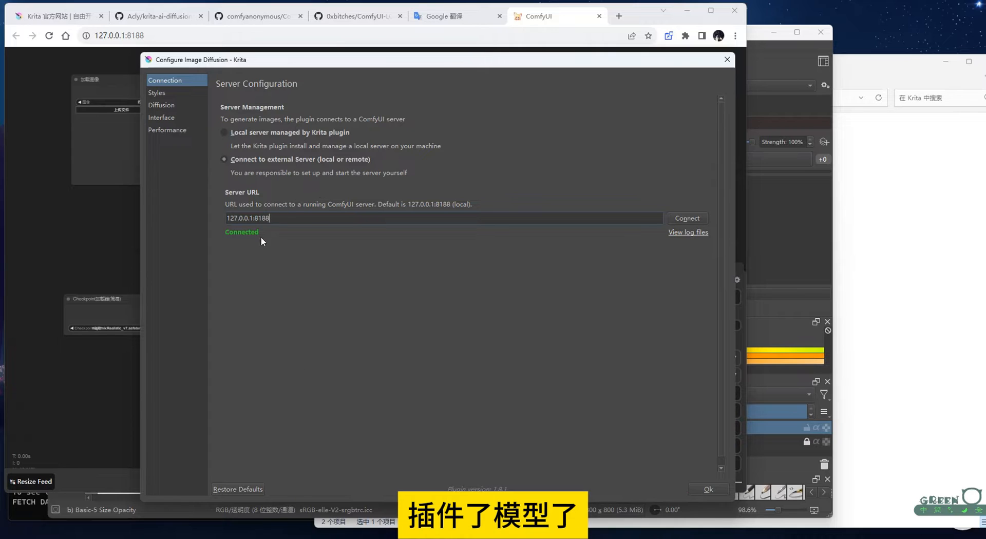
- Examine the contents of the ComfyUI_windows_portable folder in 实时绘画 and return to the plugin's connection settings
{"action": "left_click", "coordinate": [880, 233]}
{"action": "left_click", "coordinate": [561, 98]}
{"action": "double_click", "coordinate": [479, 140]}
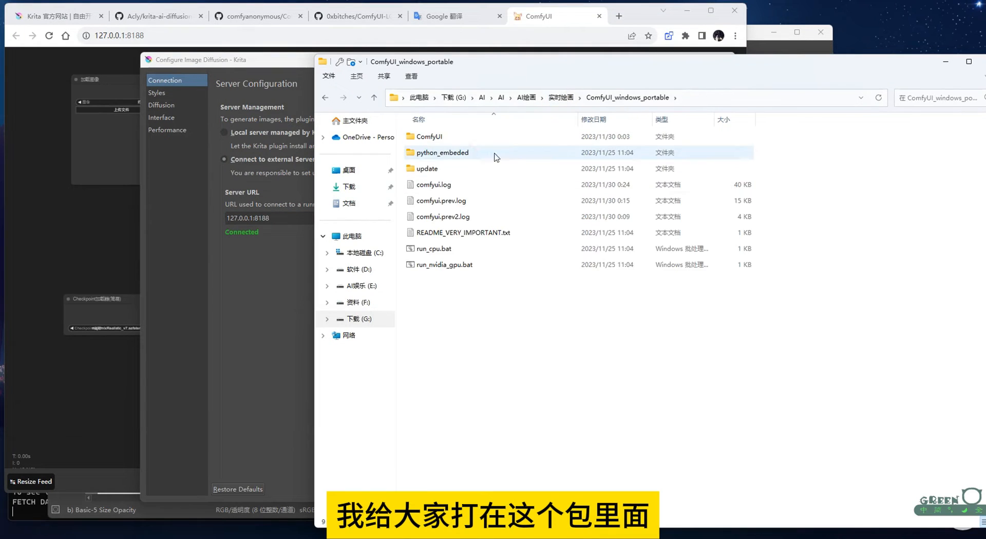
{"action": "left_click", "coordinate": [309, 205]}
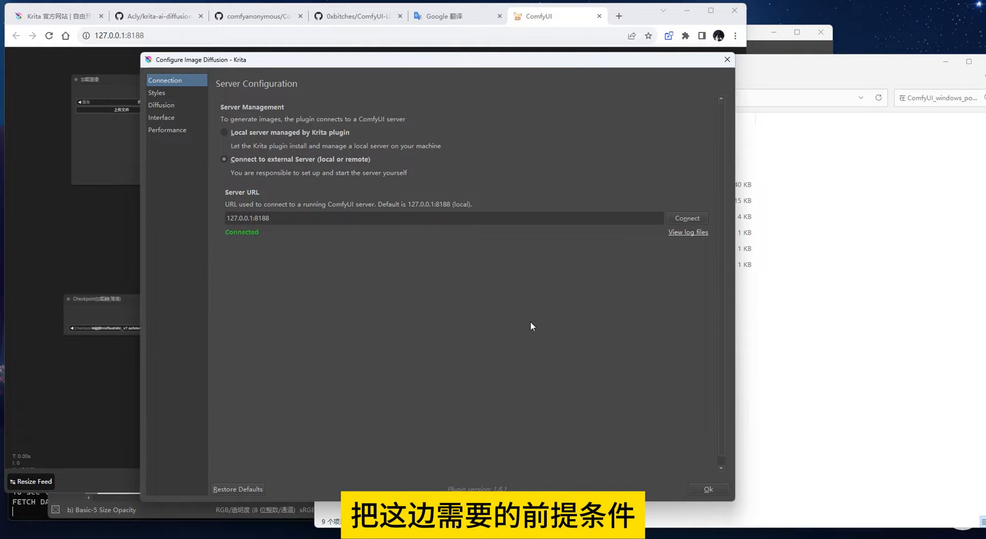
{"action": "left_click", "coordinate": [771, 327]}
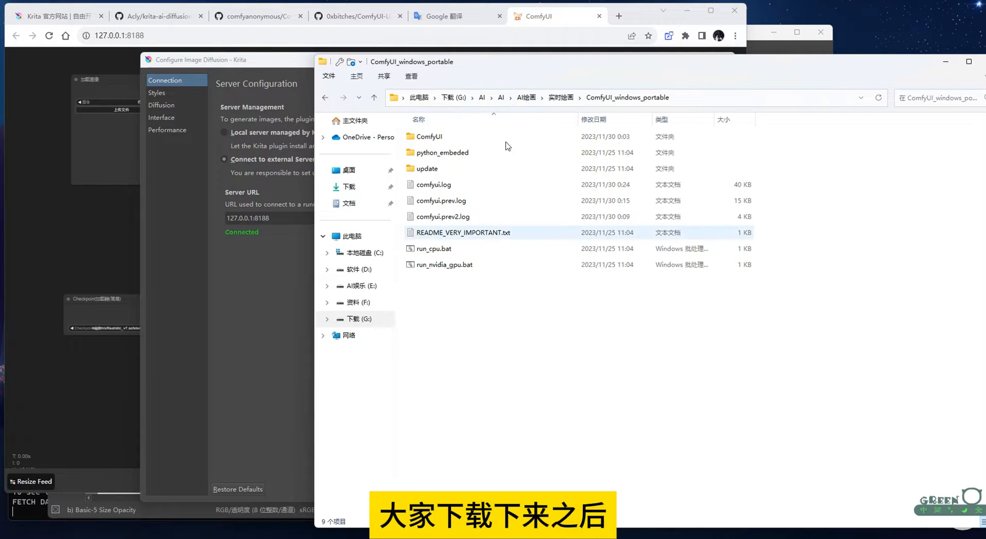
{"action": "left_click", "coordinate": [255, 252]}
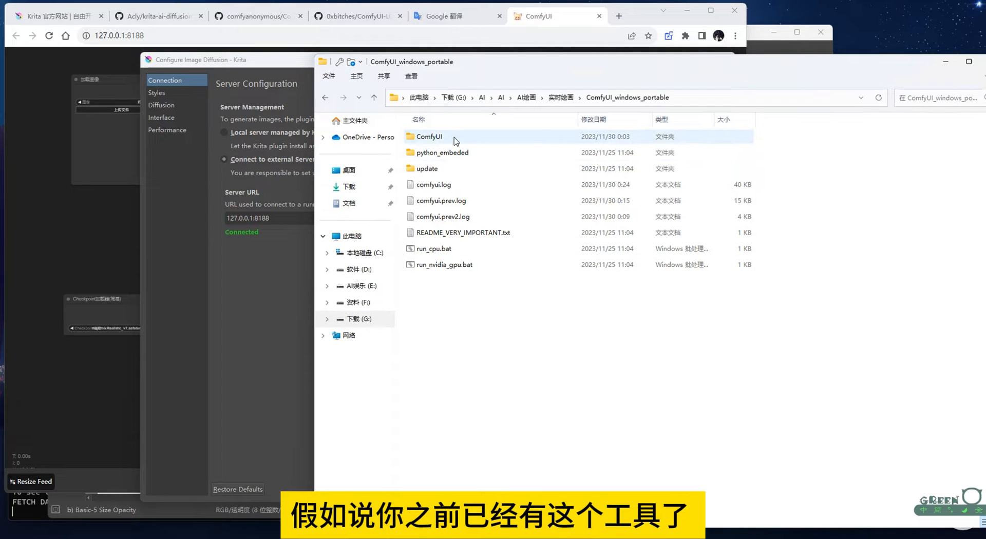
{"action": "left_click", "coordinate": [279, 257]}
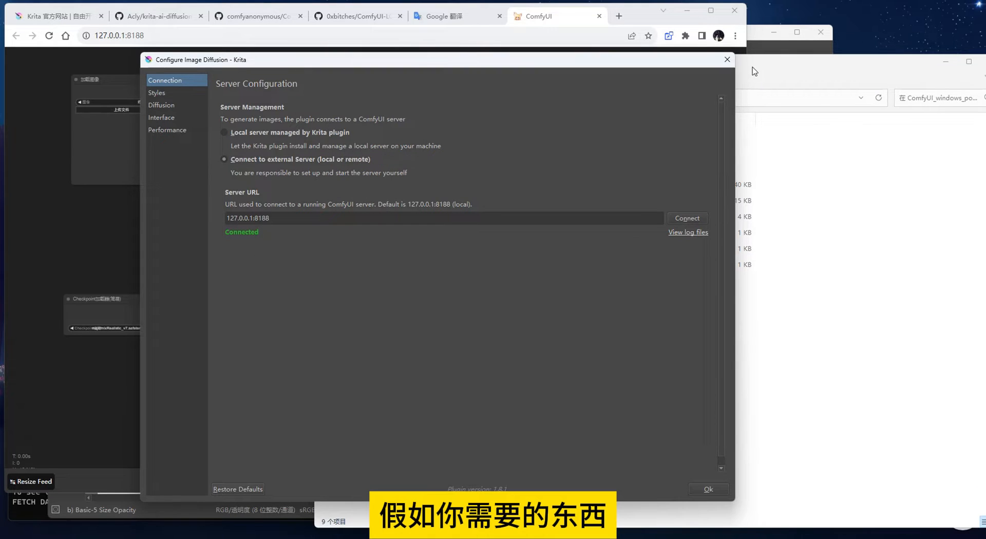
- Move the ComfyUI_windows_portable folder window aside, review its contents once more, and return to the plugin's connection settings
{"action": "left_click_drag", "start_coordinate": [753, 67], "coordinate": [785, 68]}
{"action": "left_click", "coordinate": [270, 268]}
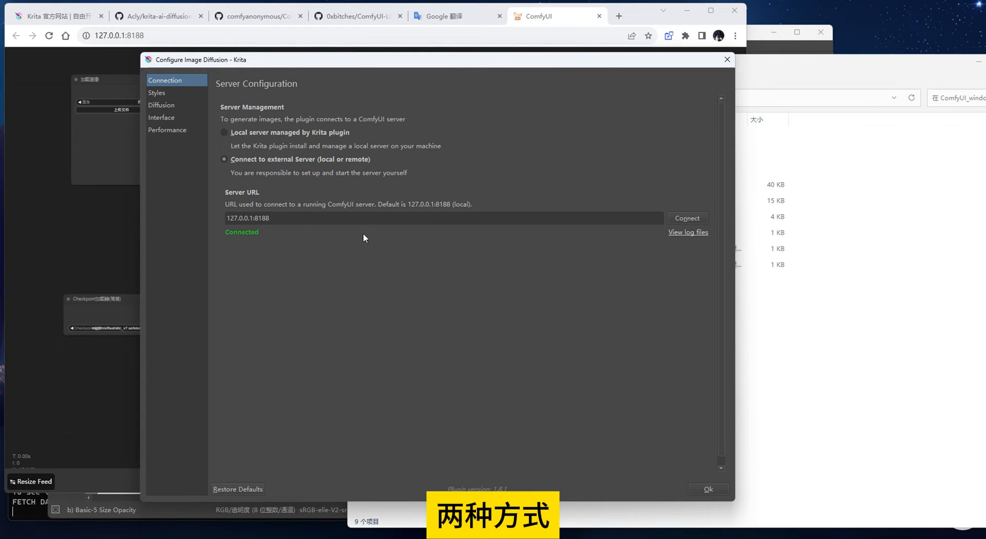
{"action": "left_click", "coordinate": [804, 332]}
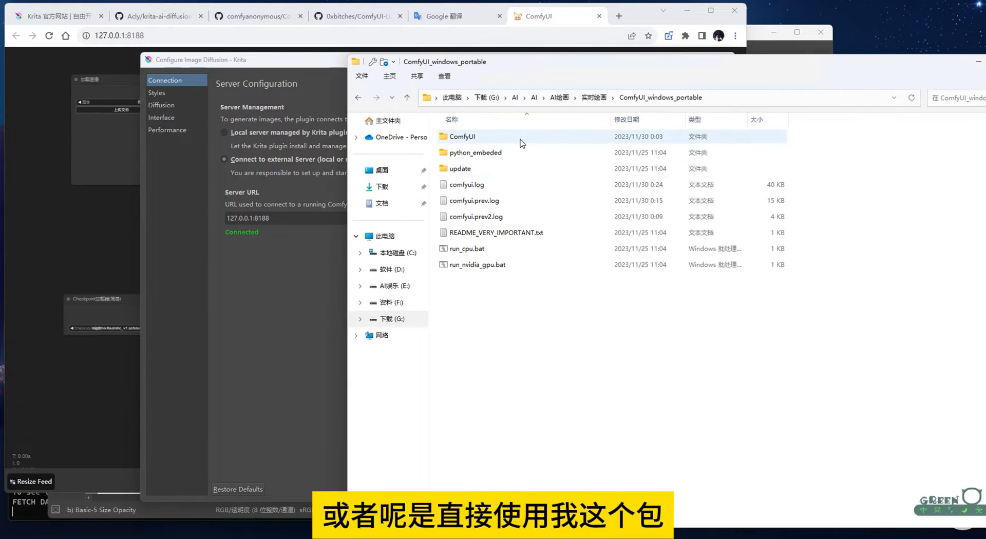
{"action": "left_click", "coordinate": [297, 273]}
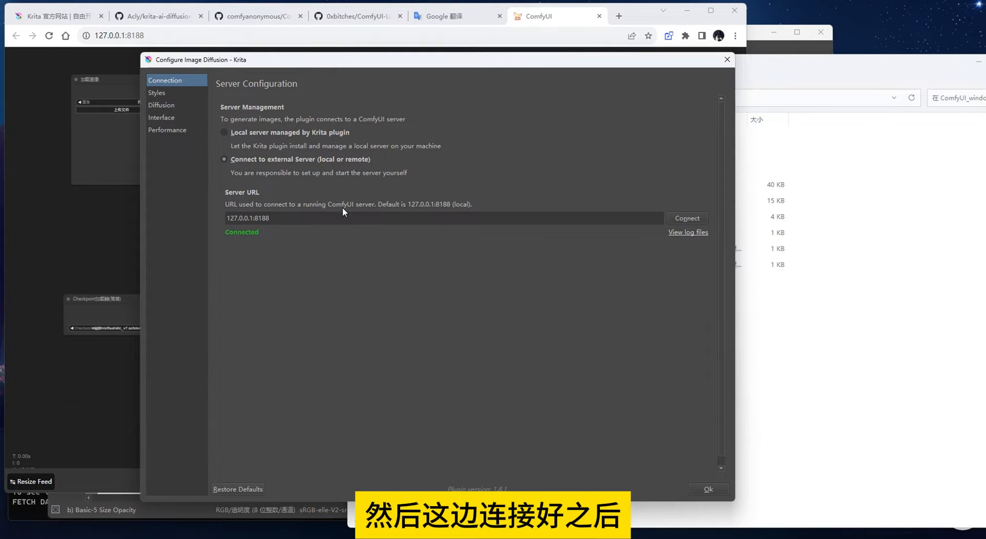
- Open the plugin's style presets and choose the LCM (default.json) preset
{"action": "left_click", "coordinate": [170, 95]}
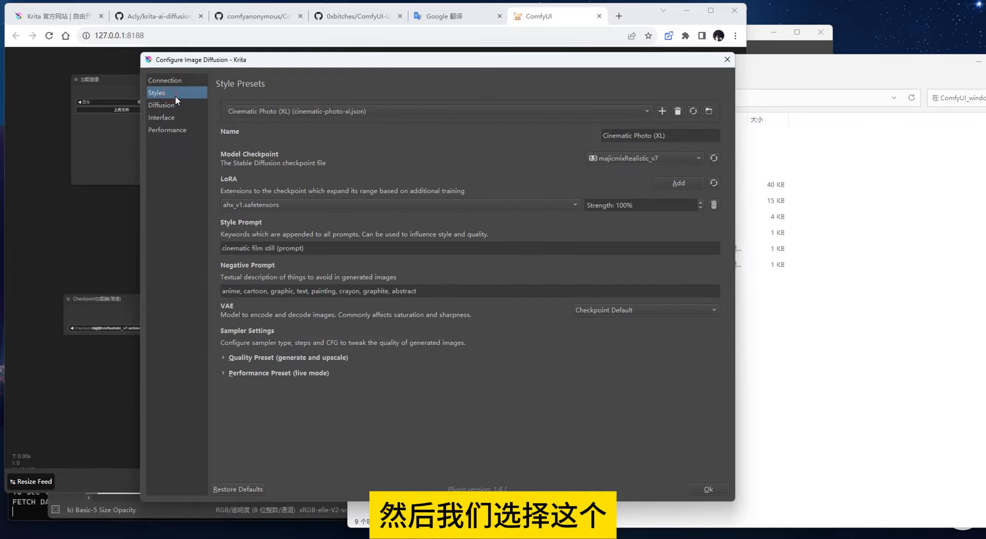
{"action": "left_click", "coordinate": [347, 132]}
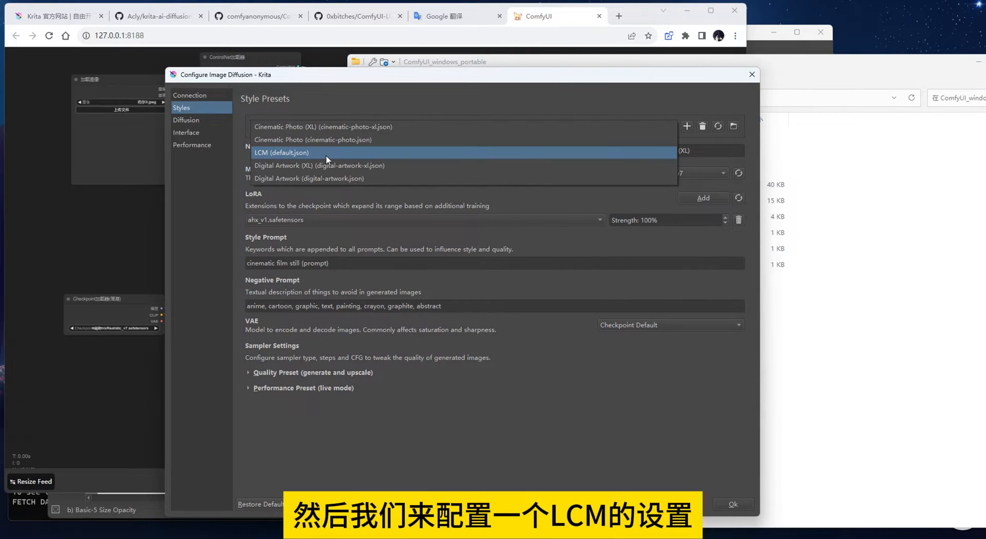
{"action": "left_click", "coordinate": [281, 150]}
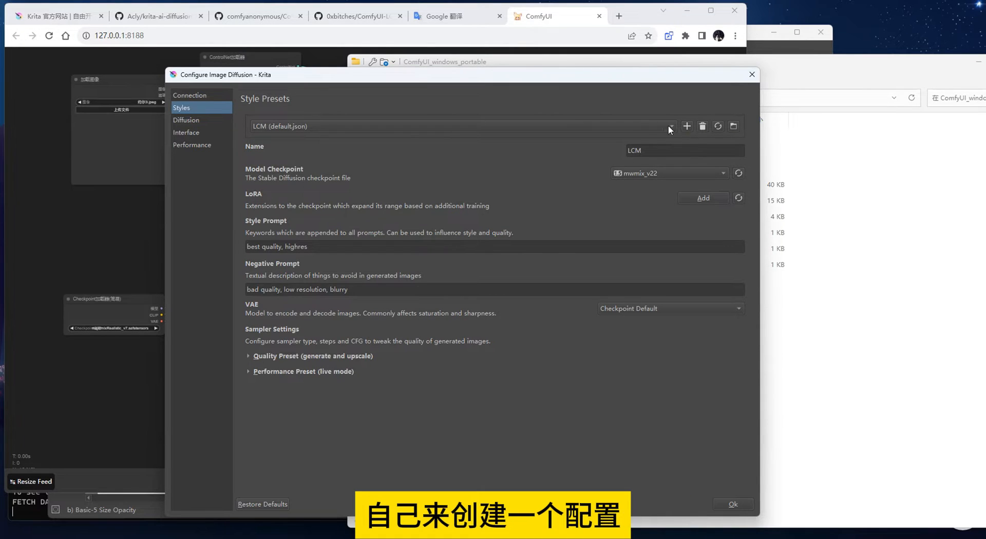
- Examine the LCM preset's name, available model checkpoints, style prompt and negative prompt
{"action": "double_click", "coordinate": [647, 152]}
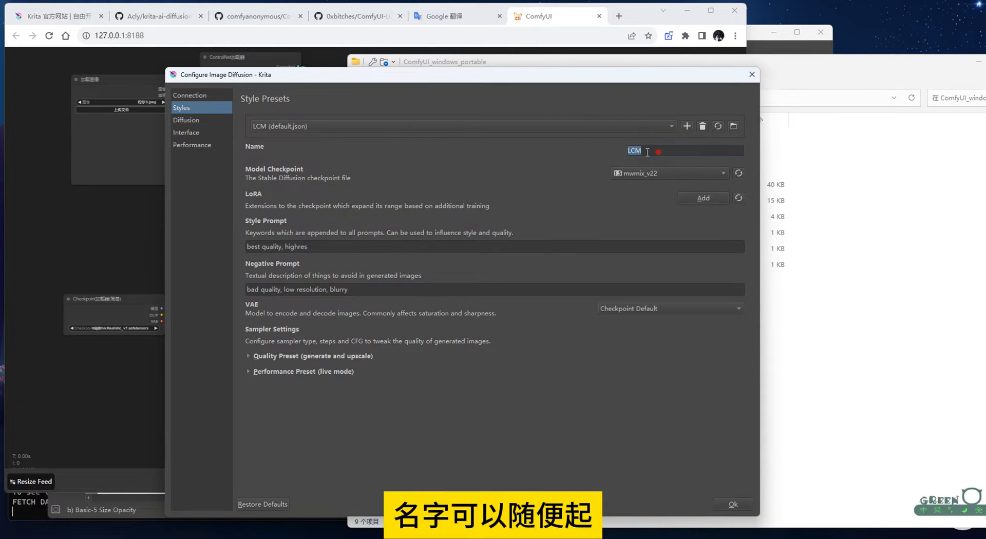
{"action": "left_click", "coordinate": [648, 175]}
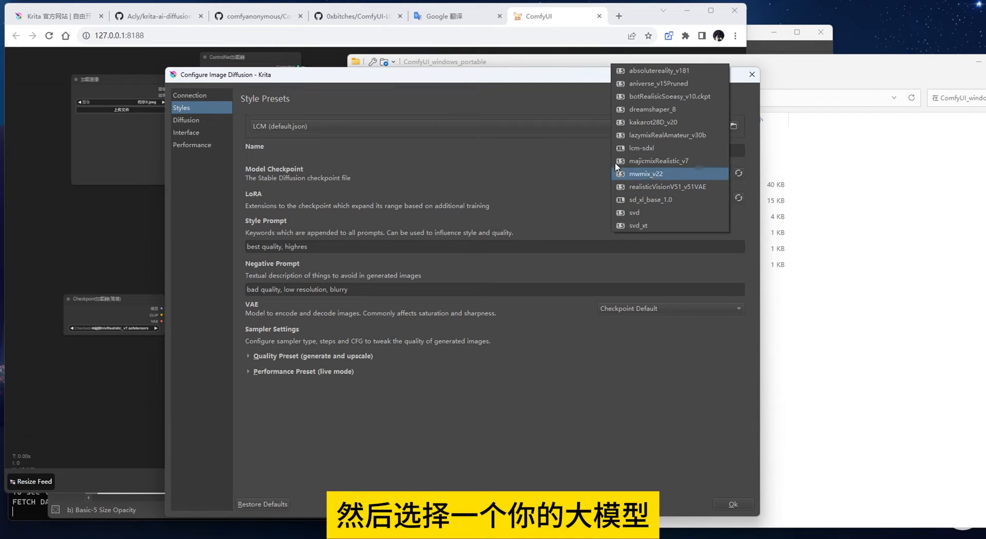
{"action": "left_click", "coordinate": [569, 171]}
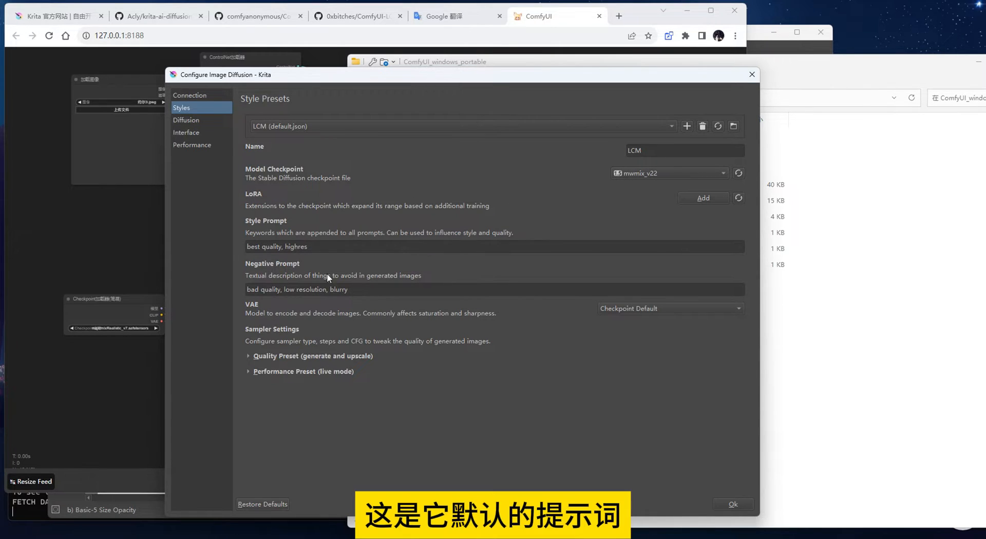
{"action": "left_click", "coordinate": [365, 290]}
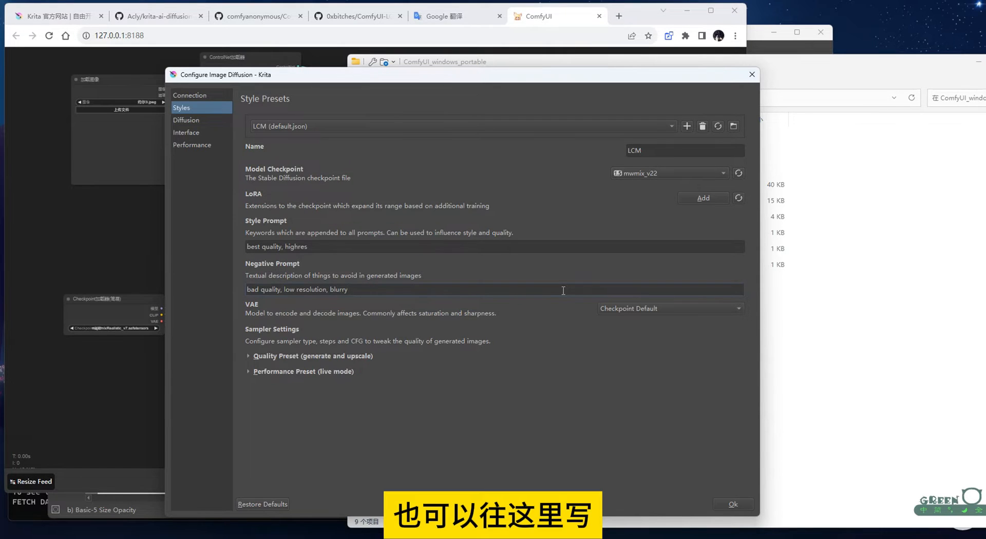
- Choose LCM as the sampler in the live-mode performance preset and accept the plugin configuration
{"action": "left_click", "coordinate": [275, 372]}
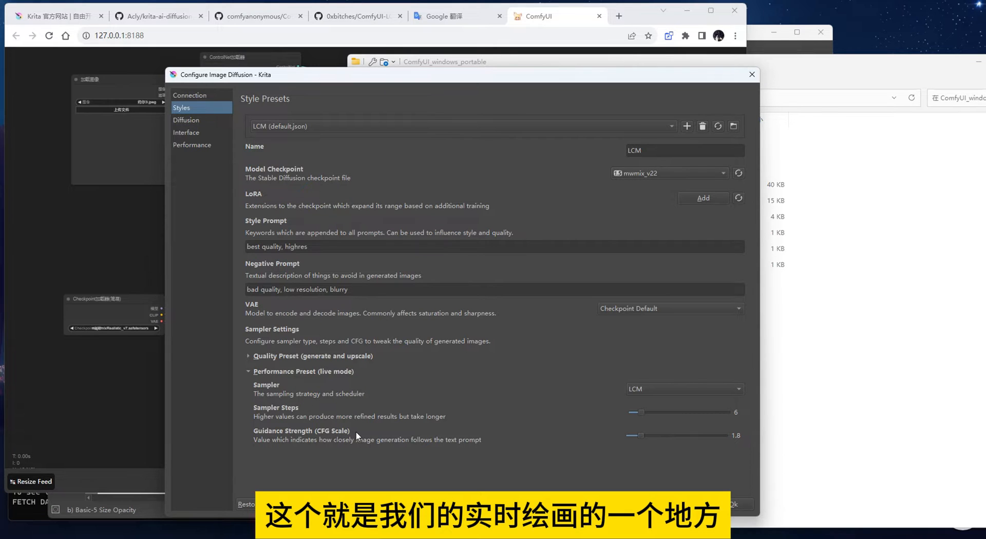
{"action": "left_click", "coordinate": [639, 389]}
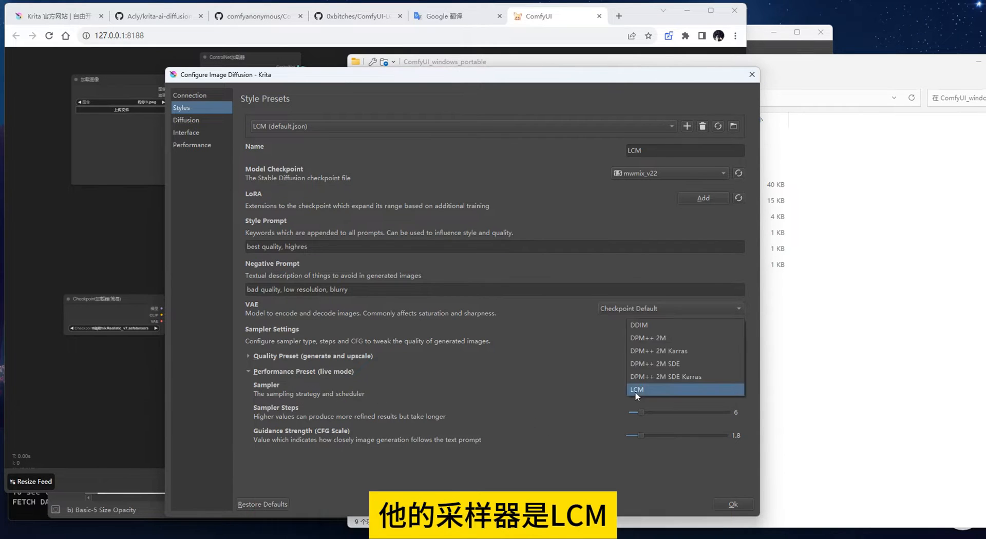
{"action": "left_click", "coordinate": [639, 389]}
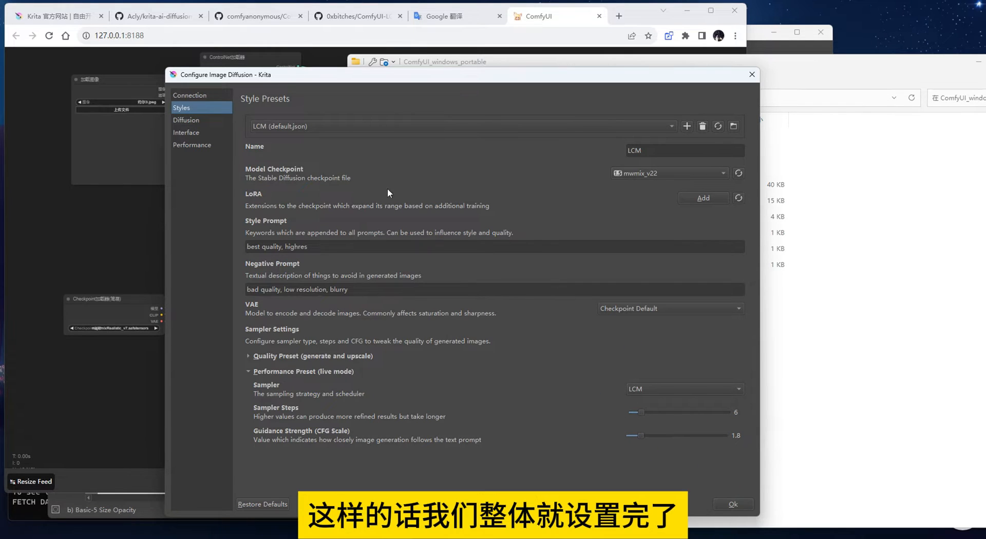
{"action": "left_click", "coordinate": [733, 504]}
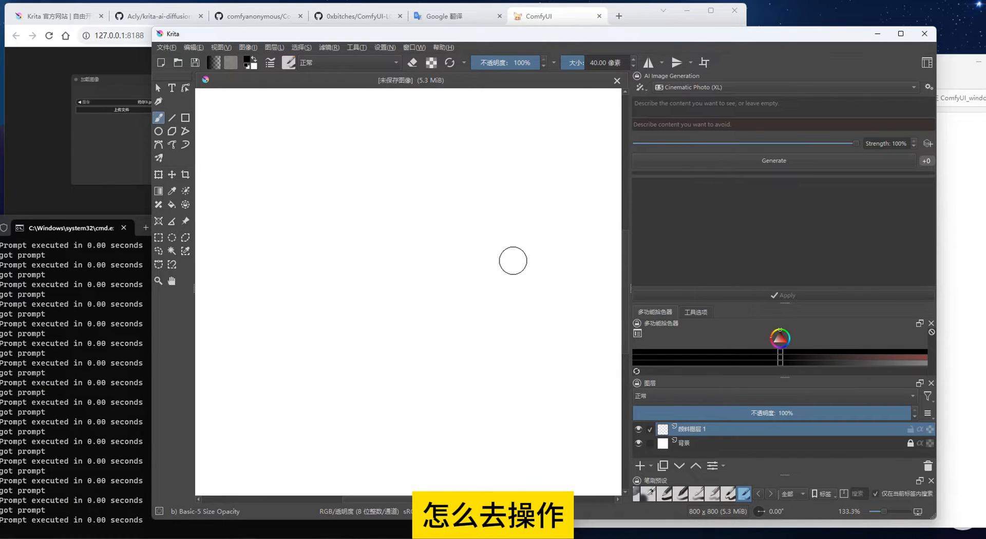
- Switch AI image generation to Live mode and select the LCM style
{"action": "left_click", "coordinate": [640, 88]}
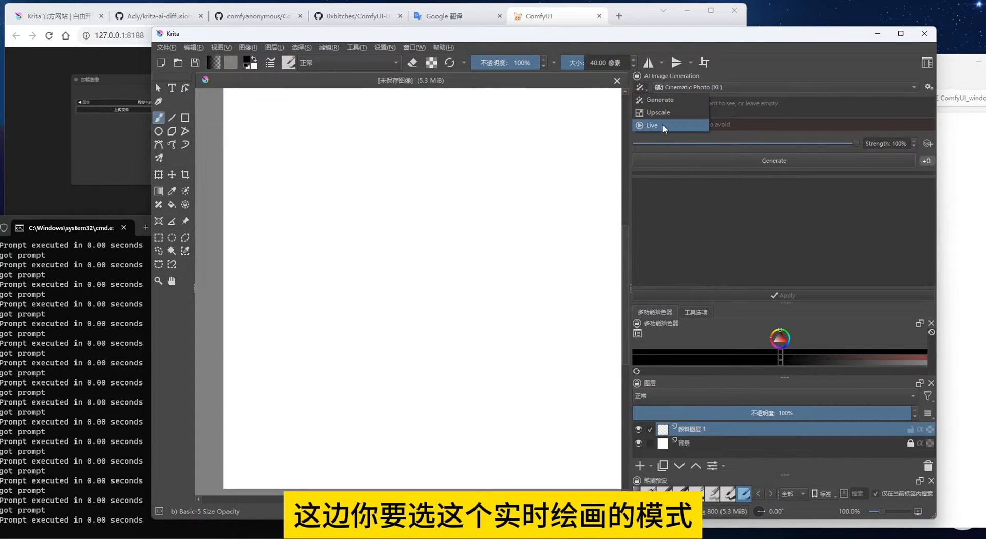
{"action": "left_click", "coordinate": [648, 125]}
{"action": "left_click", "coordinate": [709, 88]}
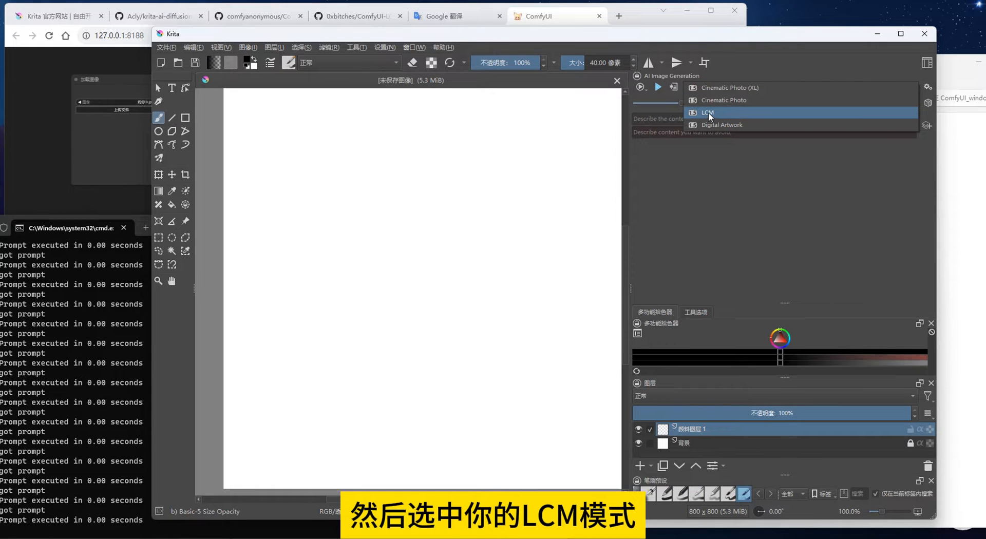
{"action": "left_click", "coordinate": [711, 113]}
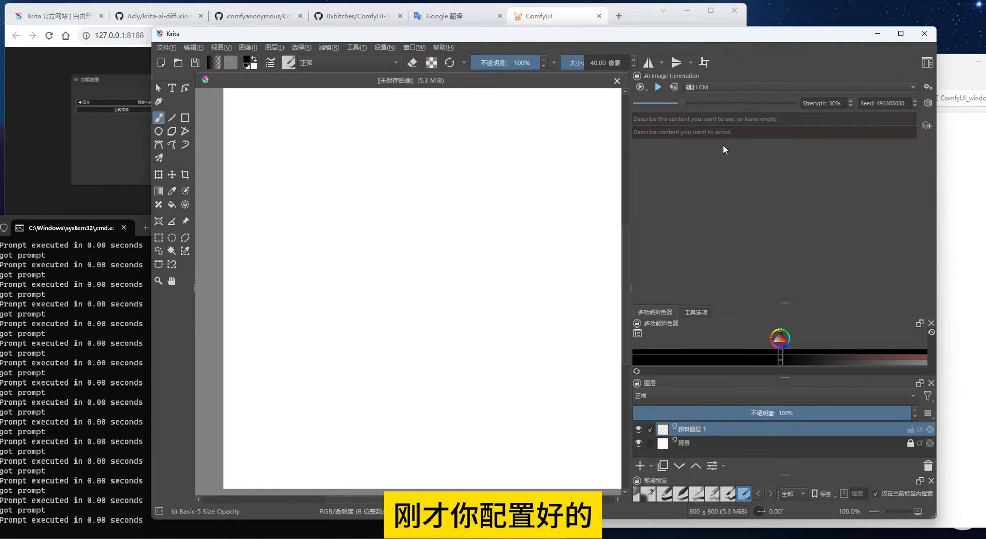
- Enter "a girl" as the prompt describing the content to generate
{"action": "left_click", "coordinate": [679, 119]}
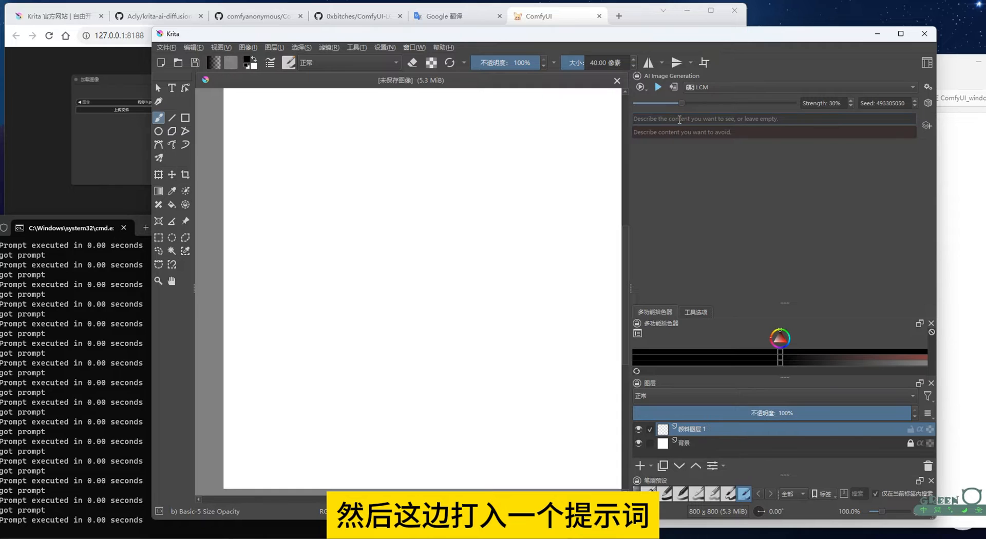
{"action": "type", "text": "a"}
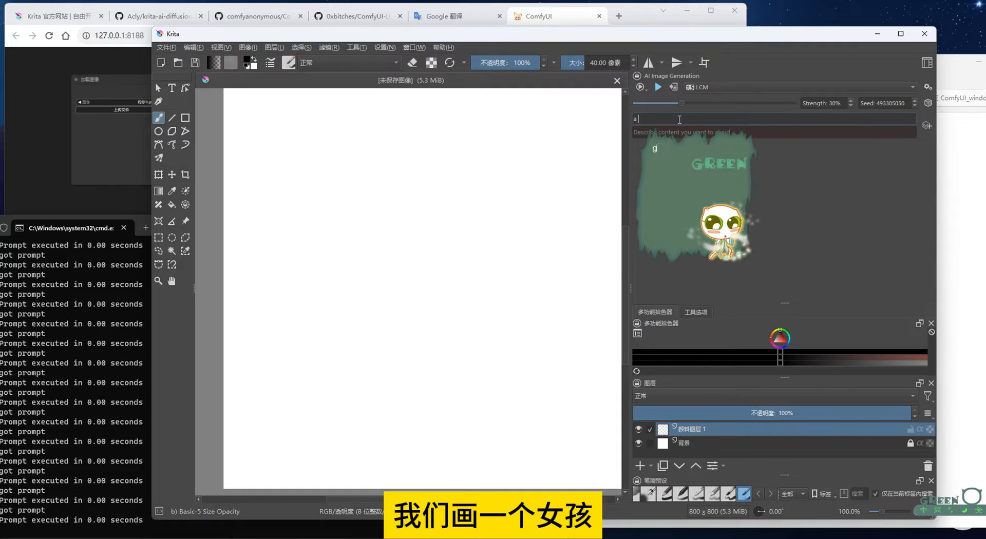
{"action": "type", "text": " girl"}
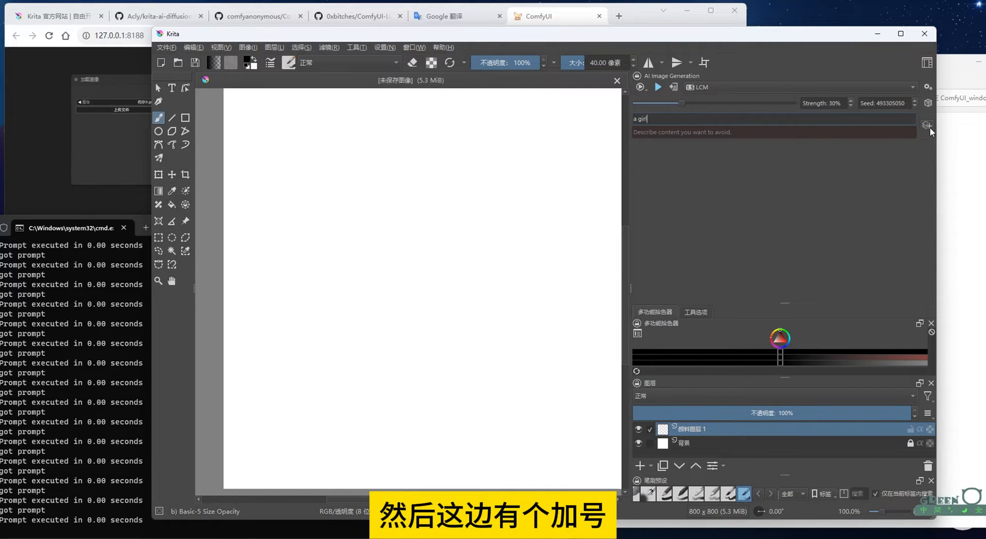
- Add a Scribble control layer based on 颜料图层 1 and start live generation
{"action": "left_click", "coordinate": [927, 126]}
{"action": "left_click", "coordinate": [659, 148]}
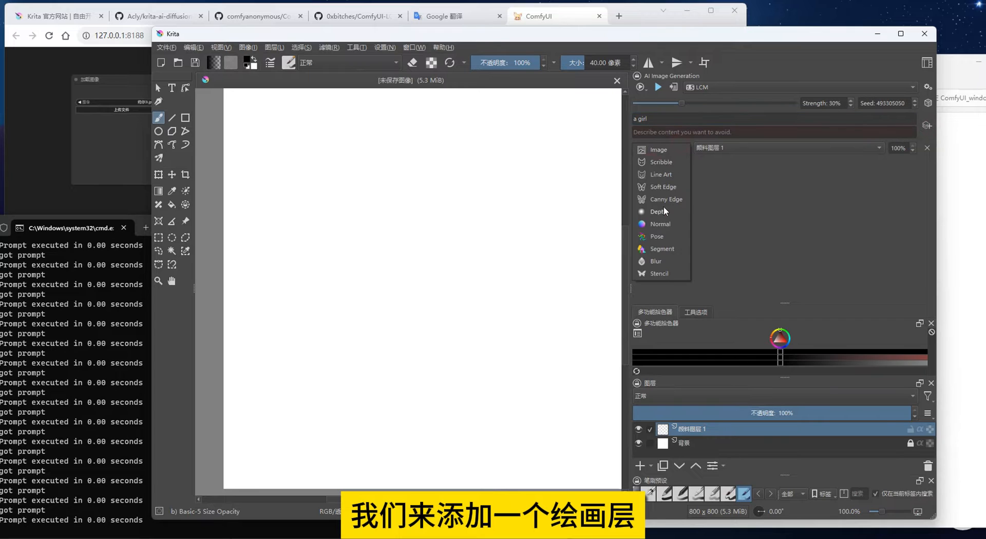
{"action": "left_click", "coordinate": [675, 169]}
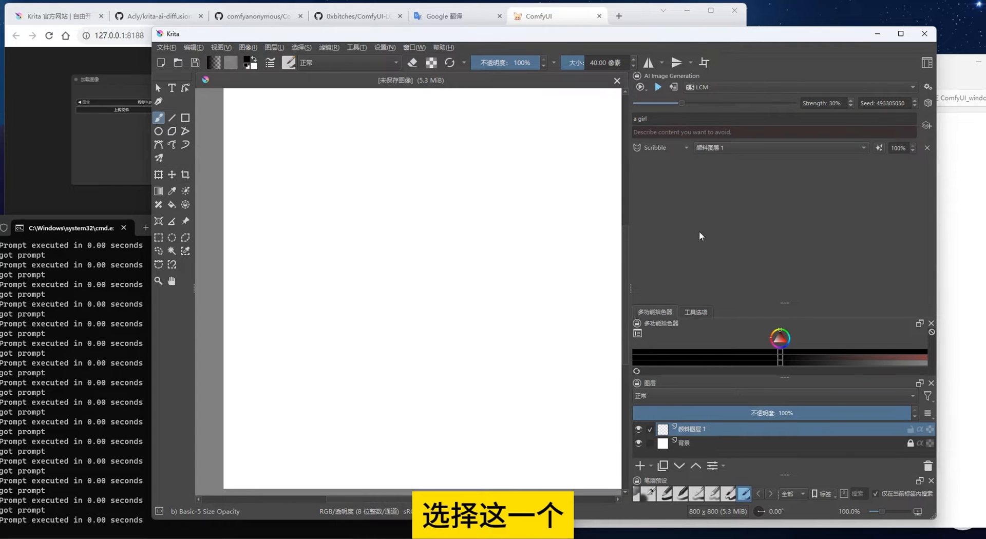
{"action": "left_click", "coordinate": [659, 87]}
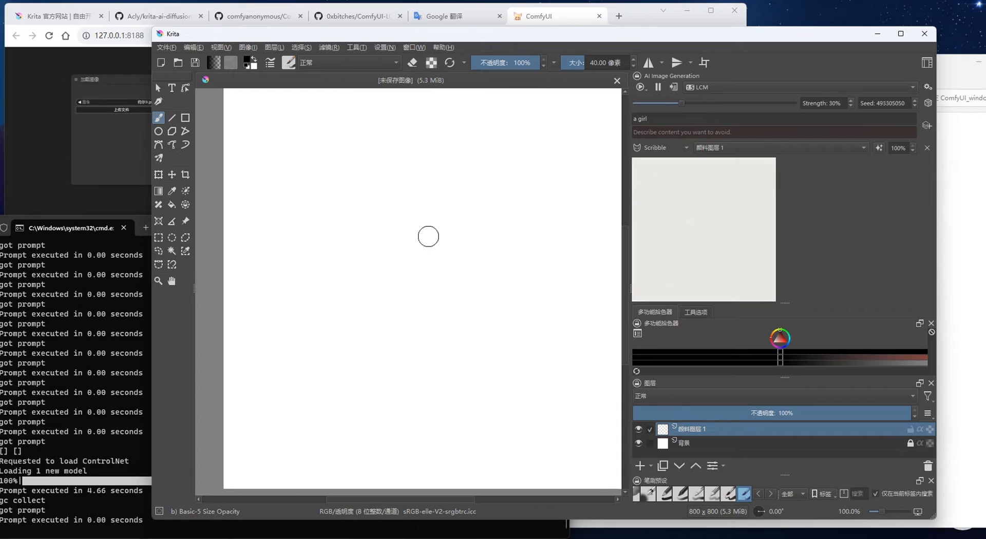
- Set the brush size to 6.50 px and draw a round face with eyebrows, eyes, nose, mouth and ears near the canvas centre
{"action": "left_click_drag", "start_coordinate": [583, 64], "coordinate": [572, 65]}
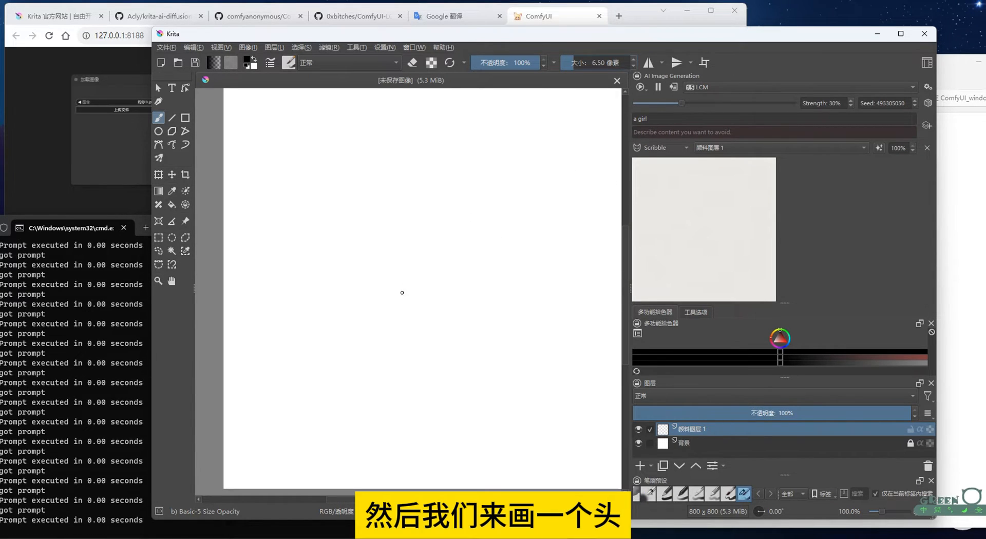
{"action": "mouse_move", "coordinate": [359, 340]}
{"action": "left_mouse_down"}
{"action": "mouse_move", "coordinate": [410, 237]}
{"action": "mouse_move", "coordinate": [478, 290]}
{"action": "mouse_move", "coordinate": [418, 355]}
{"action": "mouse_move", "coordinate": [363, 341]}
{"action": "left_mouse_up"}
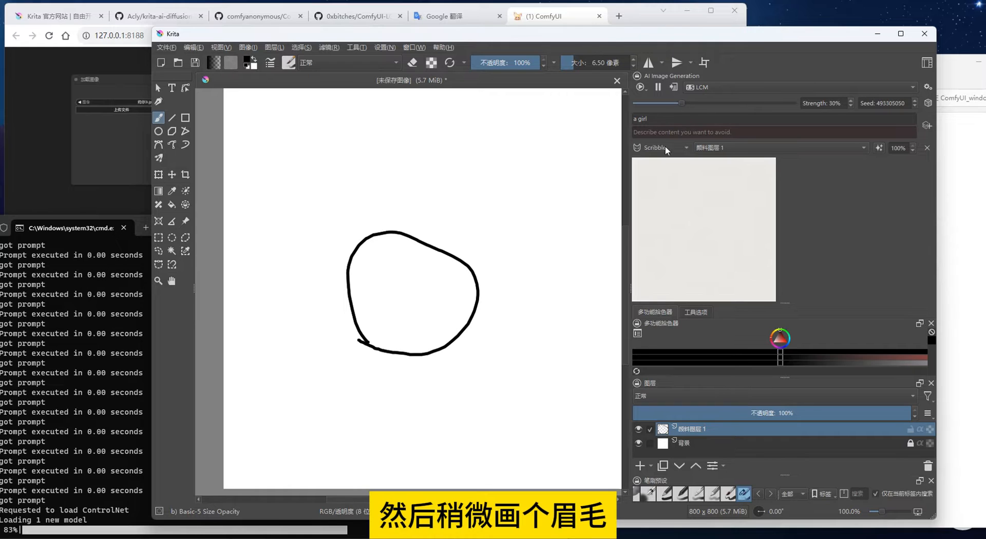
{"action": "mouse_move", "coordinate": [368, 271]}
{"action": "left_mouse_down"}
{"action": "mouse_move", "coordinate": [398, 258]}
{"action": "mouse_move", "coordinate": [457, 278]}
{"action": "left_mouse_up"}
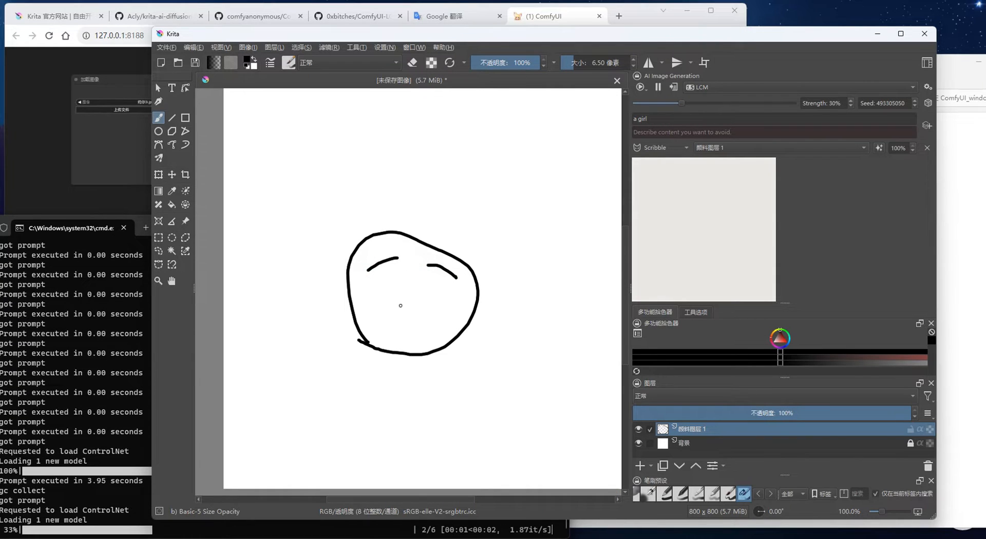
{"action": "mouse_move", "coordinate": [376, 280]}
{"action": "left_mouse_down"}
{"action": "mouse_move", "coordinate": [396, 272]}
{"action": "mouse_move", "coordinate": [395, 294]}
{"action": "mouse_move", "coordinate": [368, 286]}
{"action": "mouse_move", "coordinate": [442, 283]}
{"action": "mouse_move", "coordinate": [436, 303]}
{"action": "mouse_move", "coordinate": [416, 291]}
{"action": "mouse_move", "coordinate": [430, 278]}
{"action": "mouse_move", "coordinate": [427, 303]}
{"action": "mouse_move", "coordinate": [426, 290]}
{"action": "mouse_move", "coordinate": [381, 291]}
{"action": "mouse_move", "coordinate": [392, 288]}
{"action": "mouse_move", "coordinate": [396, 323]}
{"action": "mouse_move", "coordinate": [405, 302]}
{"action": "left_mouse_up"}
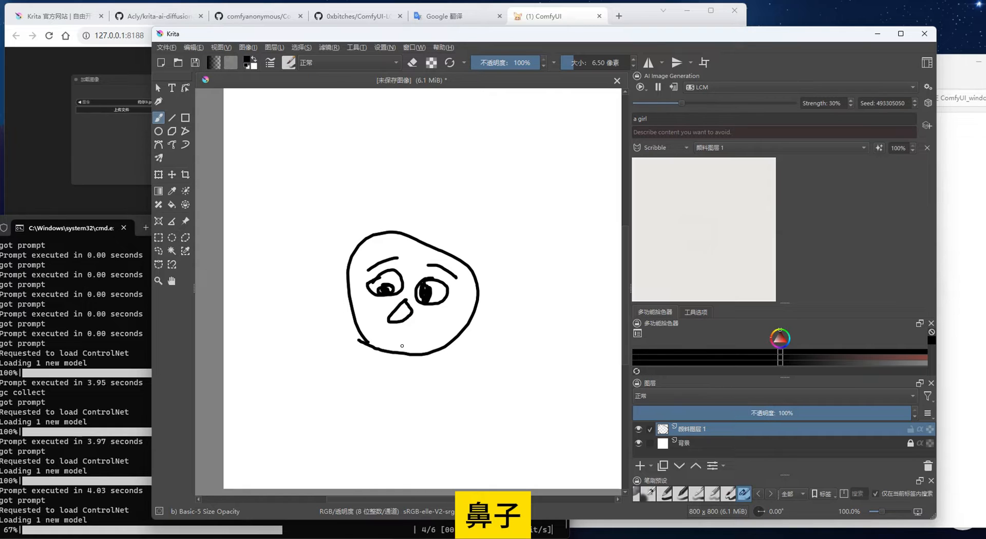
{"action": "left_click_drag", "start_coordinate": [379, 334], "coordinate": [430, 325]}
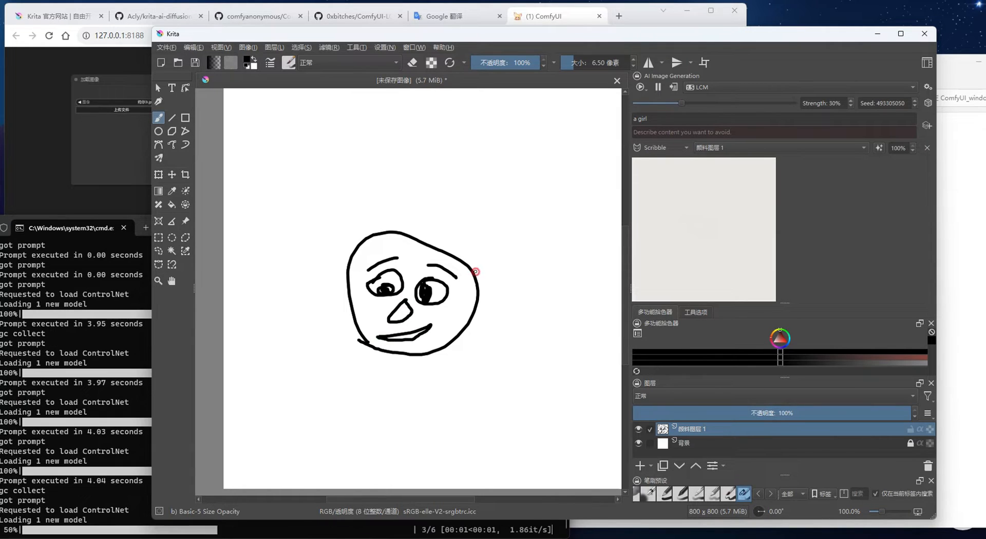
{"action": "mouse_move", "coordinate": [476, 271]}
{"action": "left_mouse_down"}
{"action": "mouse_move", "coordinate": [486, 293]}
{"action": "mouse_move", "coordinate": [478, 309]}
{"action": "left_mouse_up"}
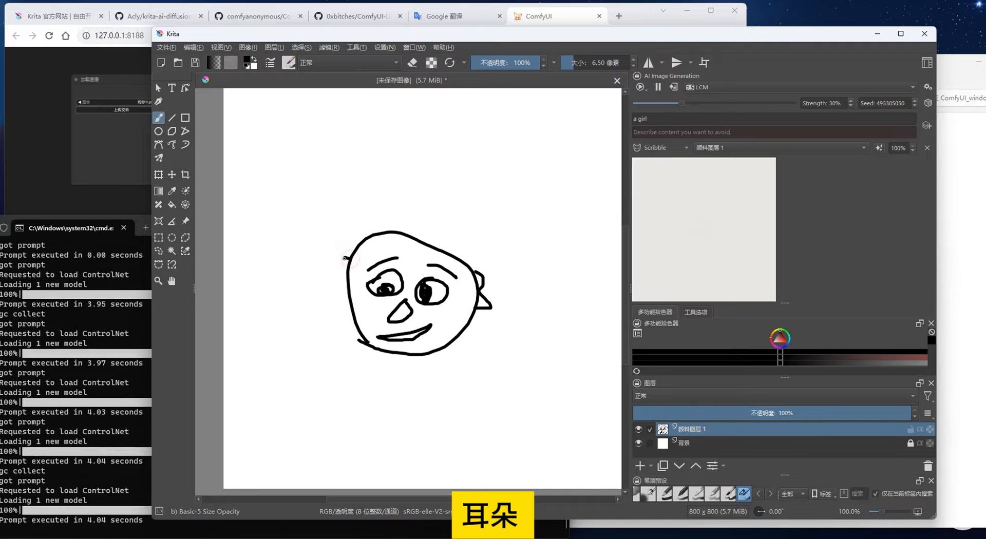
{"action": "left_click_drag", "start_coordinate": [344, 258], "coordinate": [351, 297]}
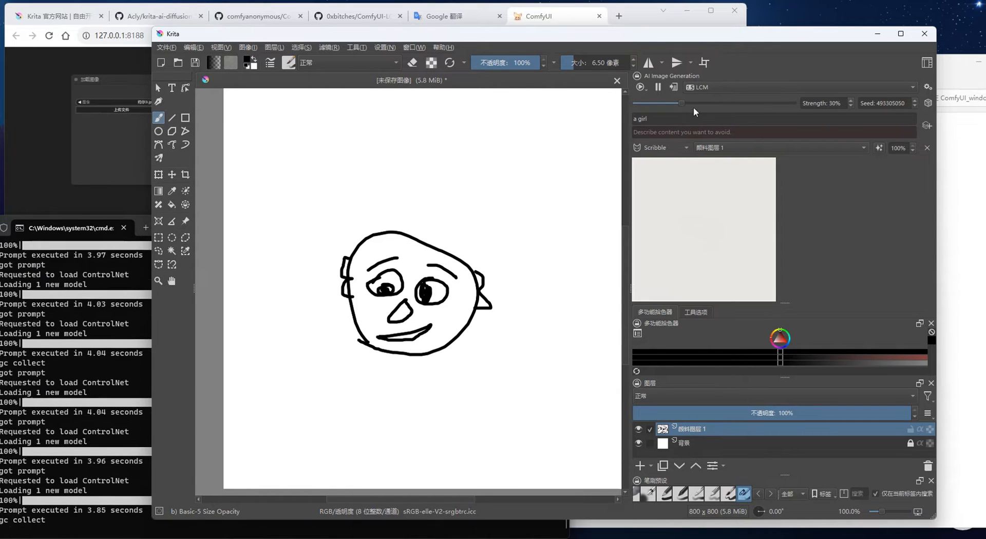
- Raise the live generation strength to 71%, then increase it further to 83%
{"action": "left_click_drag", "start_coordinate": [695, 111], "coordinate": [753, 109]}
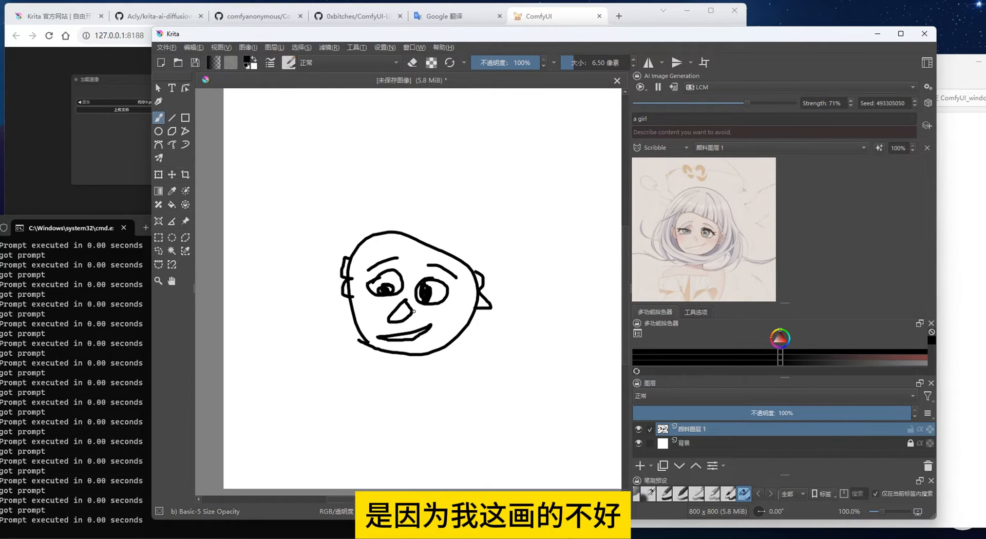
{"action": "left_click_drag", "start_coordinate": [748, 103], "coordinate": [766, 103]}
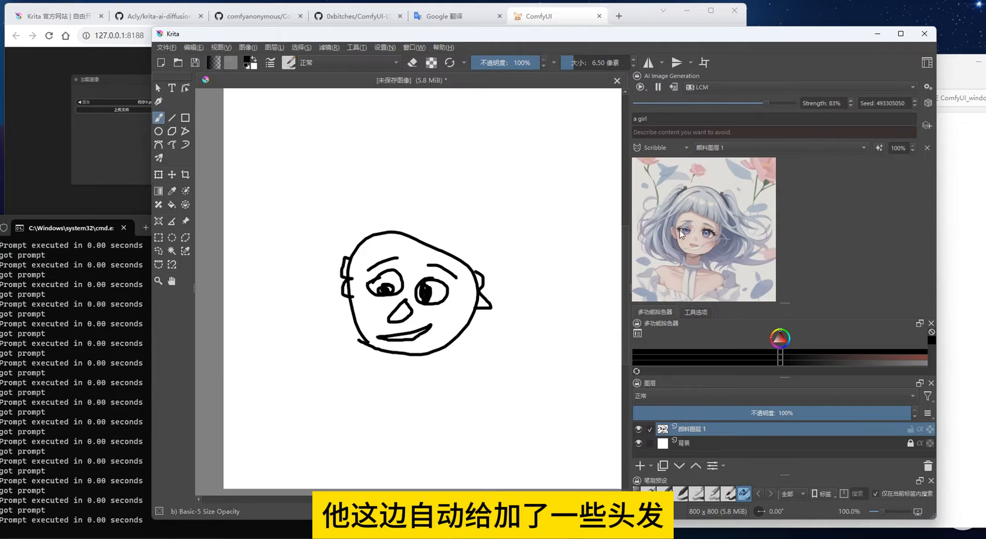
- Draw loose, spiky hair strokes above the head and down both sides of the face
{"action": "mouse_move", "coordinate": [367, 240]}
{"action": "left_mouse_down"}
{"action": "mouse_move", "coordinate": [278, 258]}
{"action": "mouse_move", "coordinate": [301, 201]}
{"action": "left_mouse_up"}
{"action": "left_click_drag", "start_coordinate": [401, 232], "coordinate": [465, 179]}
{"action": "left_click_drag", "start_coordinate": [444, 249], "coordinate": [511, 223]}
{"action": "left_click_drag", "start_coordinate": [478, 269], "coordinate": [569, 250]}
{"action": "left_click_drag", "start_coordinate": [378, 173], "coordinate": [400, 231]}
{"action": "left_click_drag", "start_coordinate": [471, 202], "coordinate": [432, 226]}
{"action": "left_click_drag", "start_coordinate": [389, 187], "coordinate": [349, 270]}
{"action": "left_click_drag", "start_coordinate": [337, 208], "coordinate": [295, 295]}
{"action": "left_click_drag", "start_coordinate": [423, 217], "coordinate": [511, 282]}
{"action": "left_click_drag", "start_coordinate": [520, 235], "coordinate": [597, 309]}
{"action": "left_click_drag", "start_coordinate": [326, 255], "coordinate": [295, 351]}
{"action": "left_click_drag", "start_coordinate": [497, 273], "coordinate": [543, 331]}
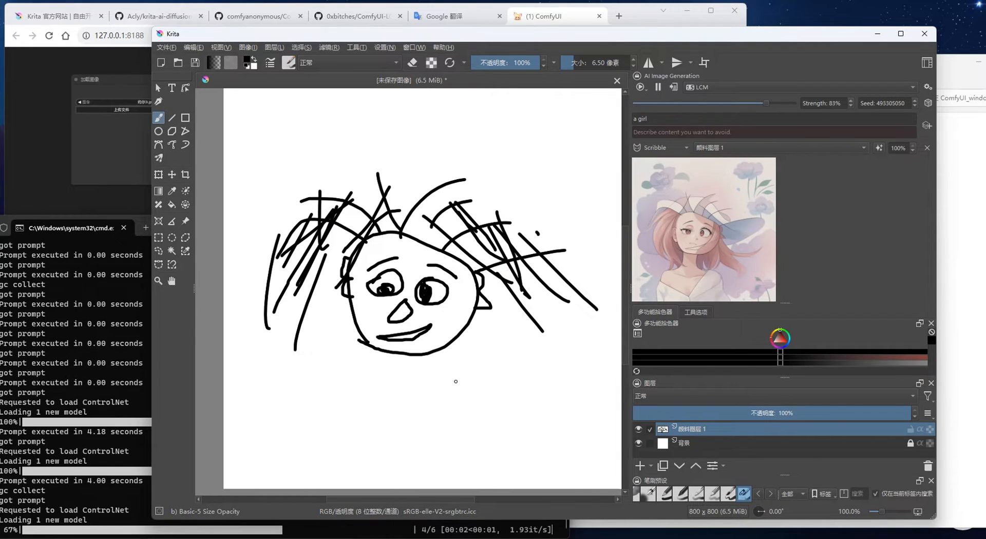
- Draw a short neck below the chin and sketch the shoulders and upper body down to the canvas's lower edge
{"action": "mouse_move", "coordinate": [398, 356]}
{"action": "left_mouse_down"}
{"action": "mouse_move", "coordinate": [388, 387]}
{"action": "mouse_move", "coordinate": [420, 384]}
{"action": "mouse_move", "coordinate": [416, 355]}
{"action": "left_mouse_up"}
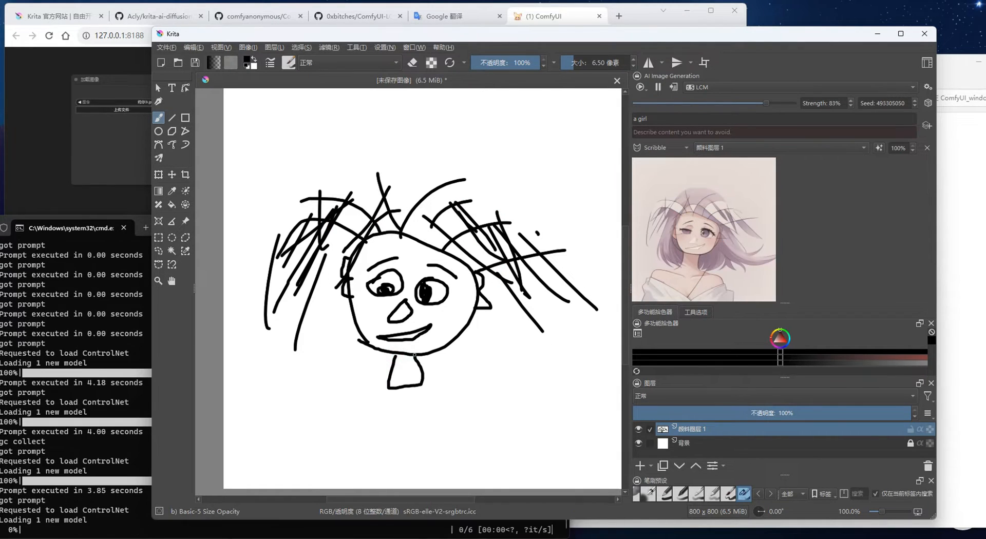
{"action": "mouse_move", "coordinate": [391, 386]}
{"action": "left_mouse_down"}
{"action": "mouse_move", "coordinate": [316, 406]}
{"action": "mouse_move", "coordinate": [232, 488]}
{"action": "left_mouse_up"}
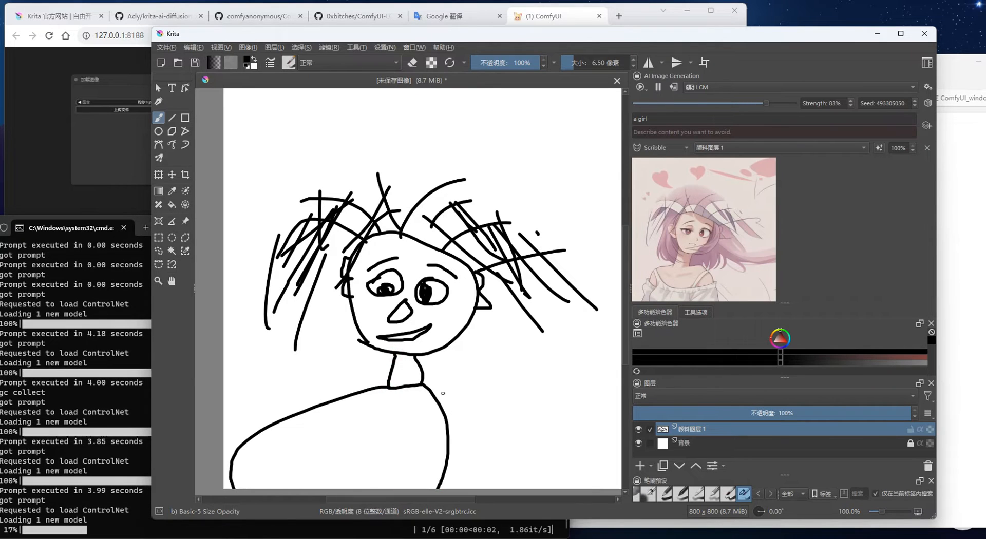
- Add an outstretched arm, a double-lined pointed shape on the opposite shoulder and a wide flat-topped hat to the girl sketch
{"action": "left_click_drag", "start_coordinate": [422, 382], "coordinate": [437, 488]}
{"action": "left_click_drag", "start_coordinate": [433, 403], "coordinate": [483, 396]}
{"action": "left_click_drag", "start_coordinate": [586, 408], "coordinate": [441, 412]}
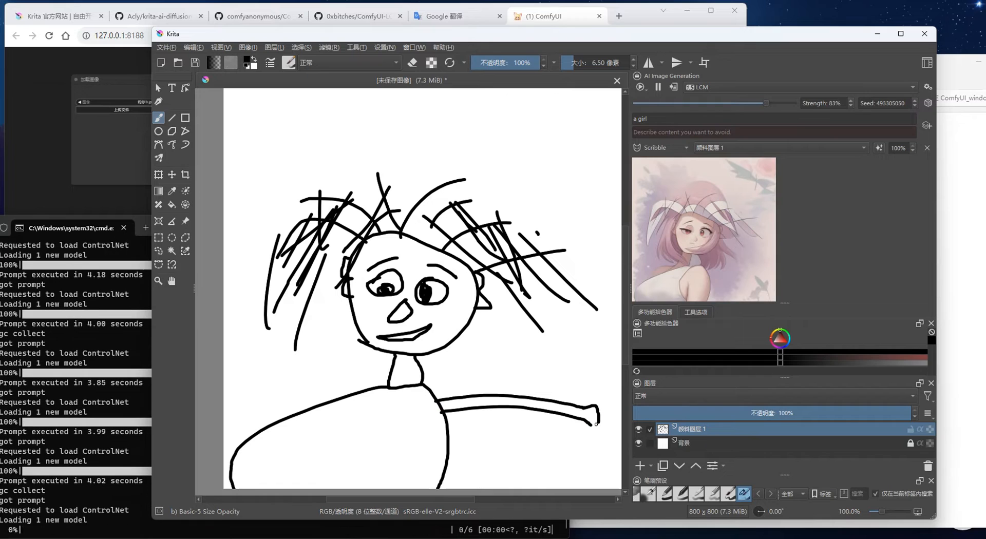
{"action": "mouse_move", "coordinate": [323, 403]}
{"action": "left_mouse_down"}
{"action": "mouse_move", "coordinate": [245, 352]}
{"action": "mouse_move", "coordinate": [262, 426]}
{"action": "left_mouse_up"}
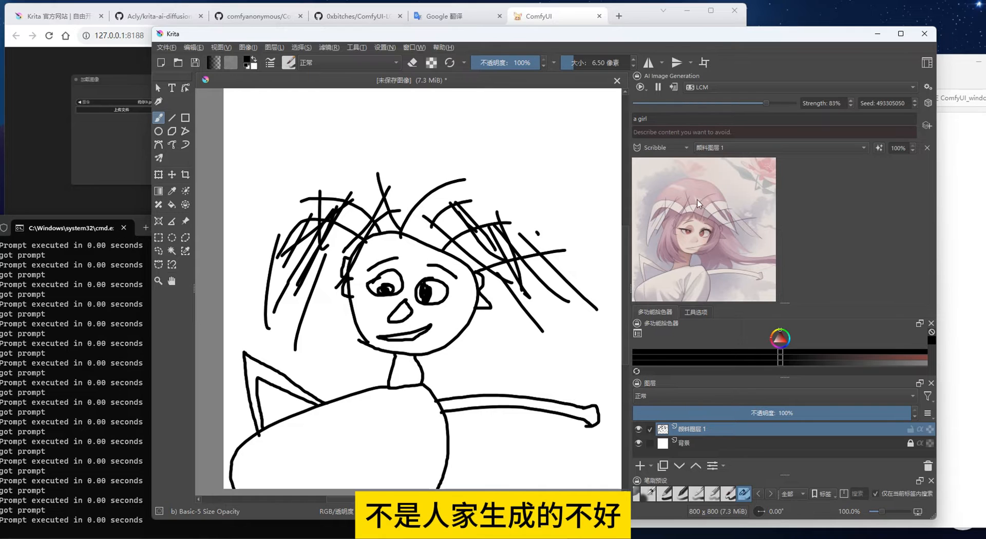
{"action": "mouse_move", "coordinate": [354, 202]}
{"action": "left_mouse_down"}
{"action": "mouse_move", "coordinate": [322, 151]}
{"action": "mouse_move", "coordinate": [534, 163]}
{"action": "mouse_move", "coordinate": [469, 221]}
{"action": "left_mouse_up"}
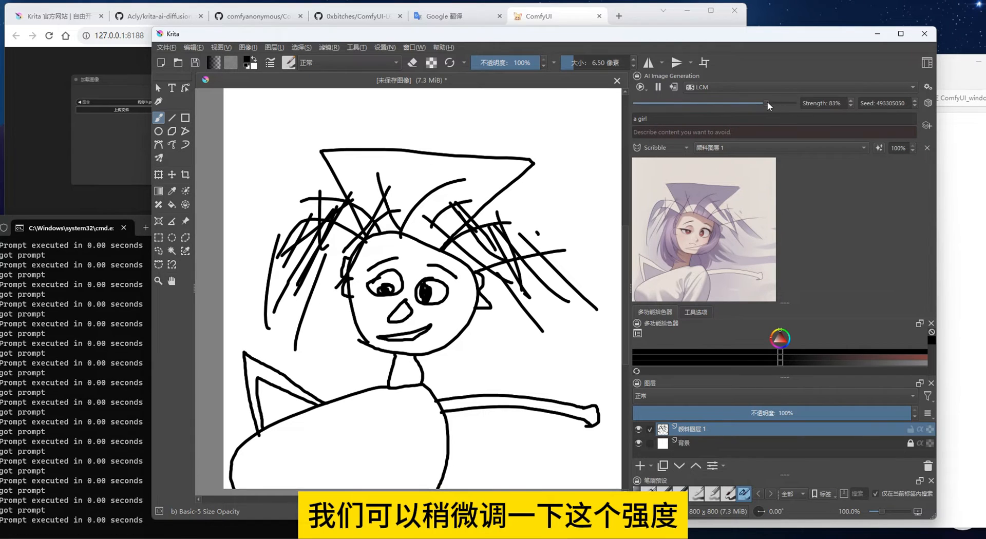
- Raise the live generation strength to 88%, lower it to 76%, and pause live generation
{"action": "left_click_drag", "start_coordinate": [769, 105], "coordinate": [775, 104]}
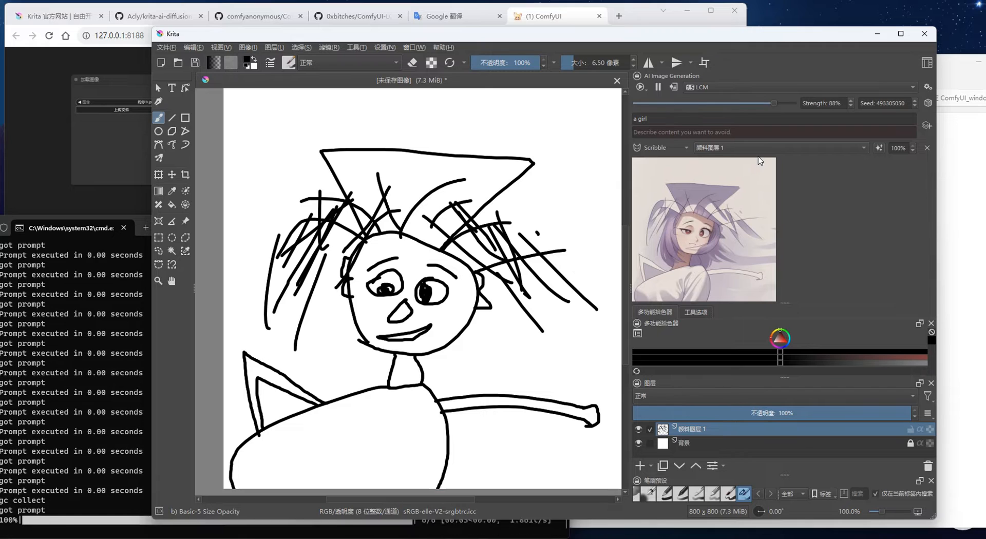
{"action": "left_click_drag", "start_coordinate": [774, 103], "coordinate": [759, 107]}
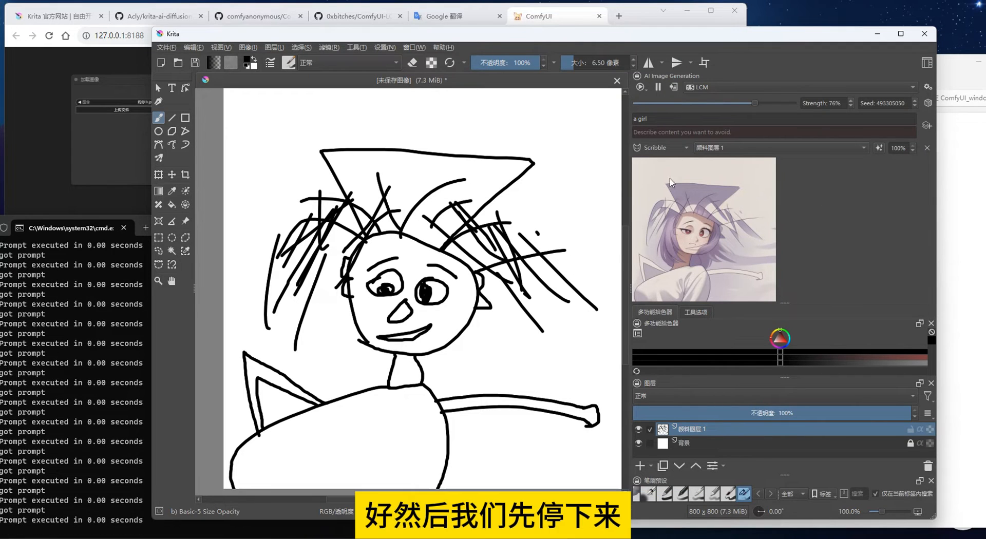
{"action": "left_click", "coordinate": [660, 87]}
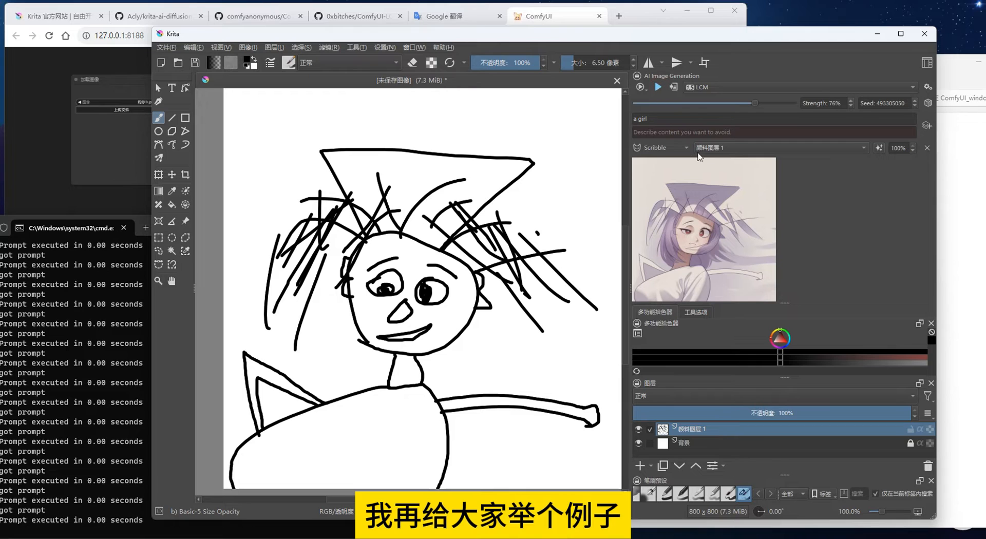
- Remove the Scribble control layer and replace the prompt with "Green grass, red apples, yellow sun", copied from Google Translate
{"action": "left_click", "coordinate": [927, 147]}
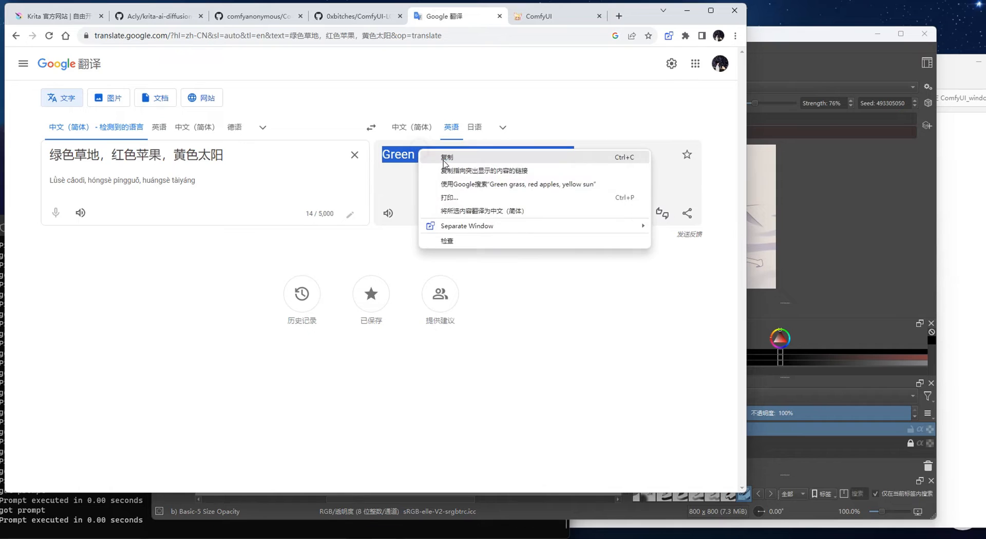
{"action": "left_click", "coordinate": [441, 157]}
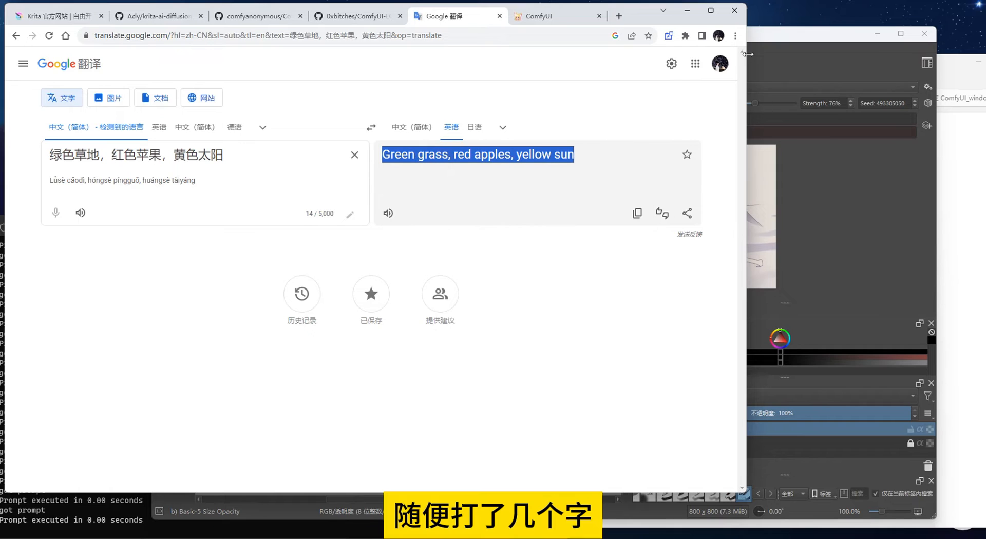
{"action": "left_click", "coordinate": [769, 60]}
{"action": "right_click", "coordinate": [663, 122]}
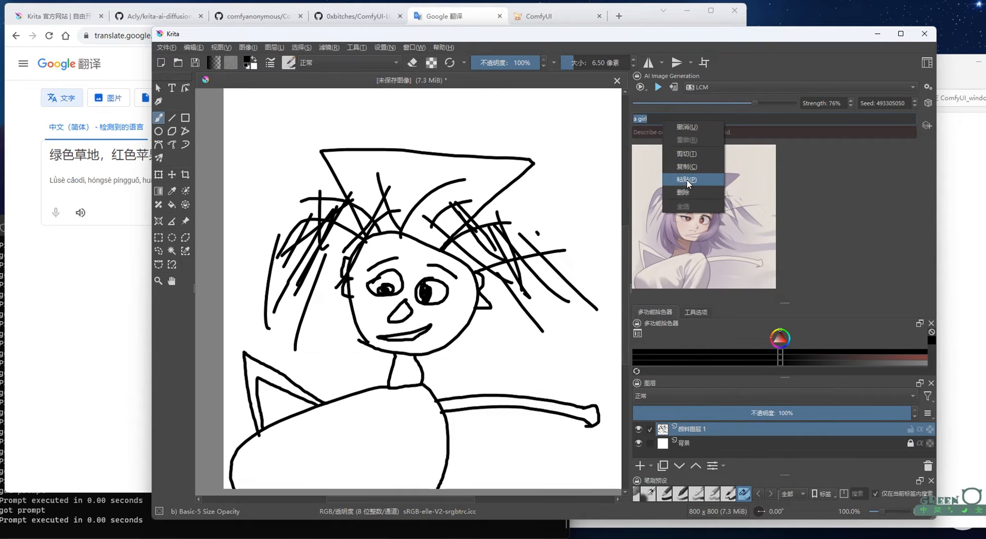
{"action": "left_click", "coordinate": [686, 180]}
{"action": "left_click_drag", "start_coordinate": [753, 116], "coordinate": [620, 121]}
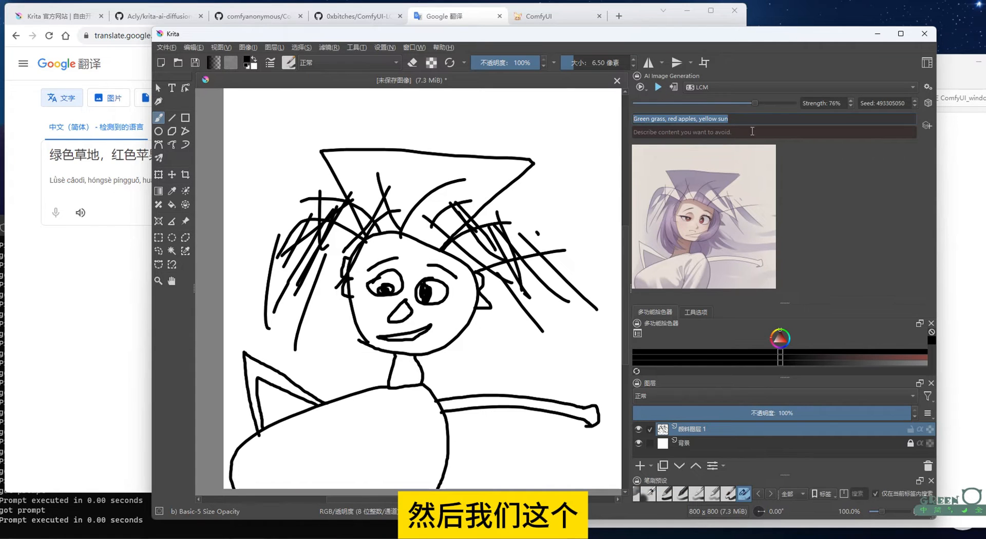
- Keep the LCM style and switch the AI image generation from Live to Generate mode
{"action": "left_click", "coordinate": [719, 88]}
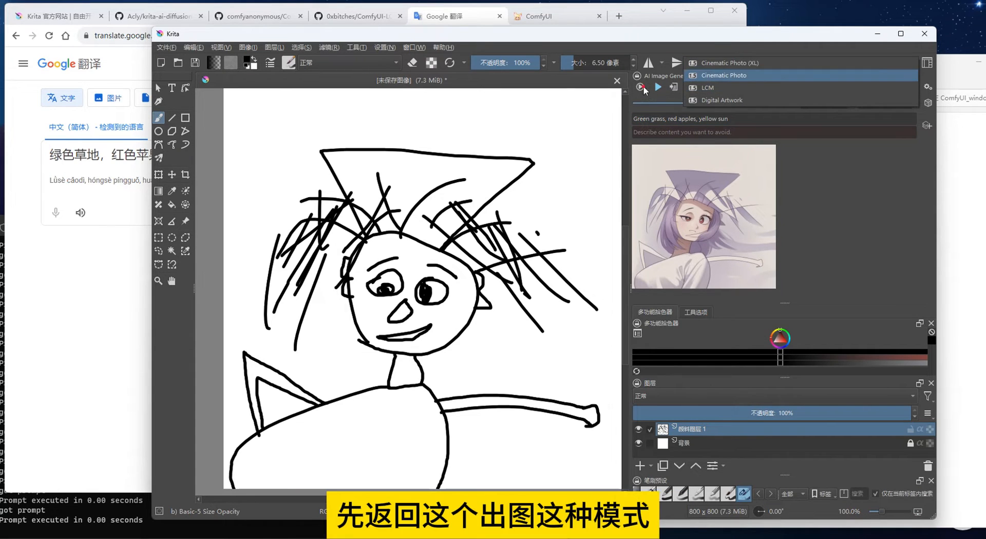
{"action": "left_click", "coordinate": [719, 88]}
{"action": "left_click", "coordinate": [642, 88]}
{"action": "left_click", "coordinate": [650, 100]}
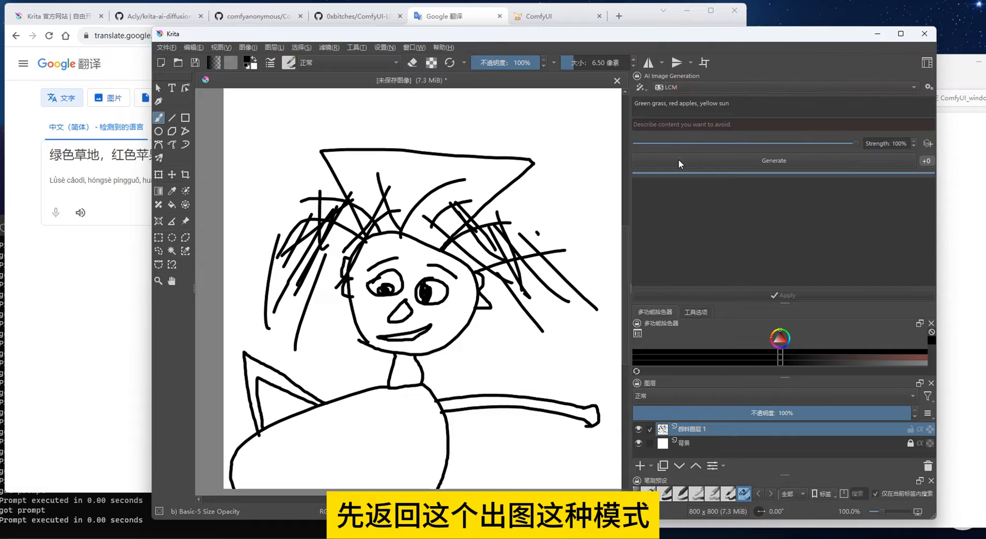
- Generate images from the prompt and apply the one showing the girl with two apples
{"action": "left_click", "coordinate": [742, 163]}
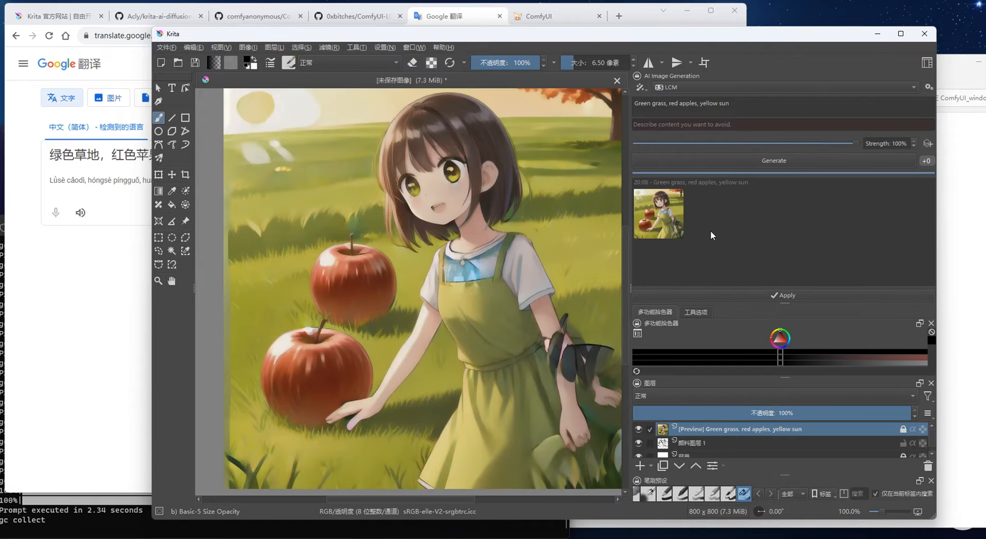
{"action": "left_click", "coordinate": [717, 158]}
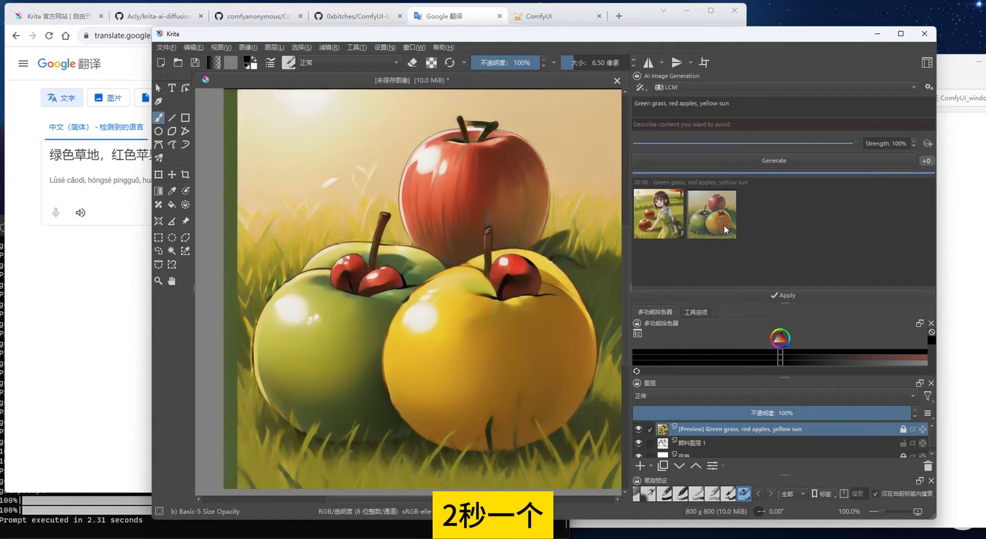
{"action": "left_click", "coordinate": [657, 221]}
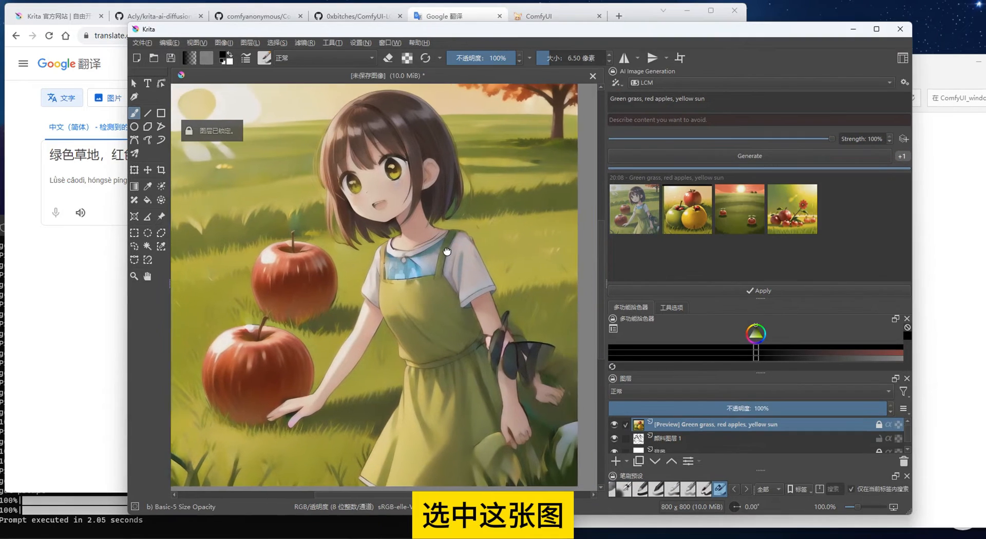
{"action": "left_click", "coordinate": [732, 289]}
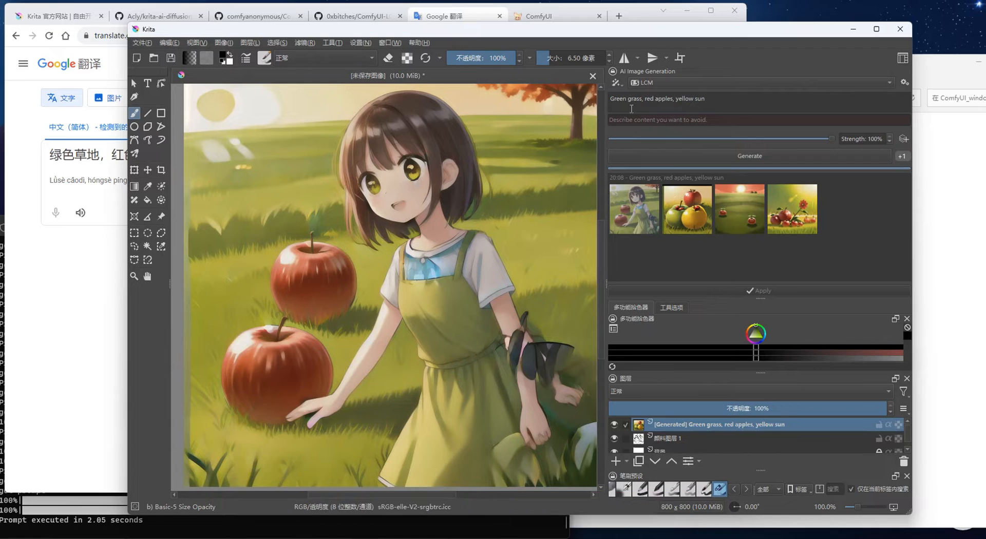
- Return to Live mode and add a Pose control layer based on the generated girl image
{"action": "left_click", "coordinate": [616, 81]}
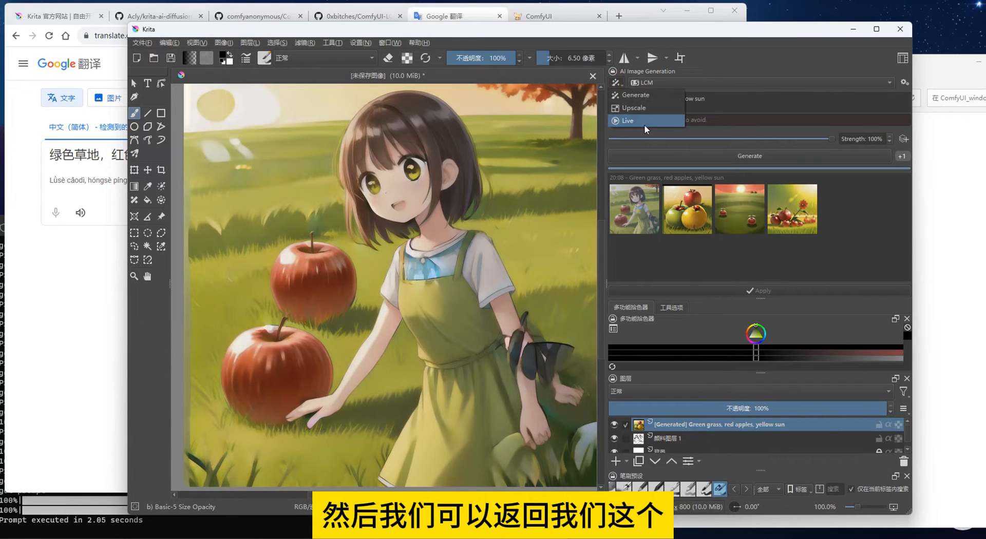
{"action": "left_click", "coordinate": [644, 125]}
{"action": "left_click", "coordinate": [902, 120]}
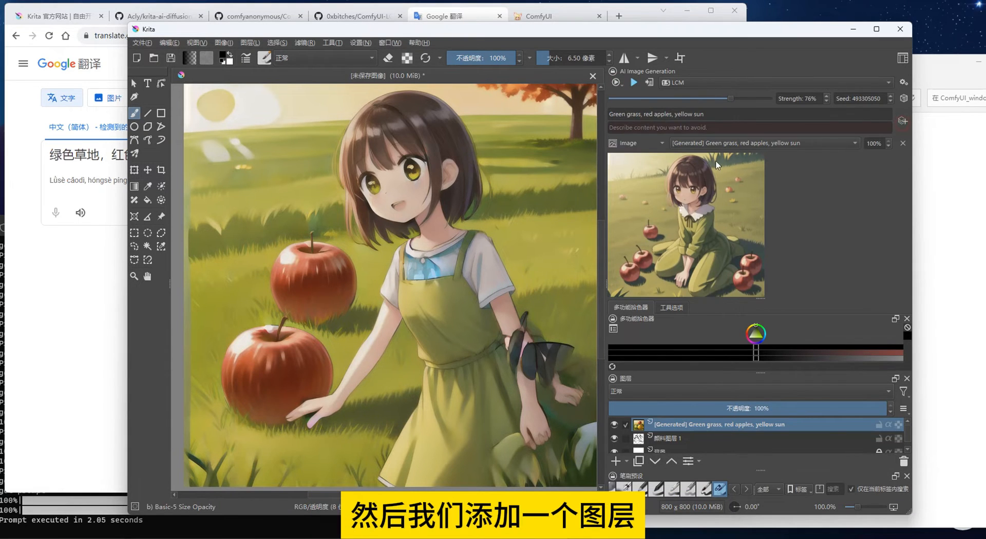
{"action": "left_click", "coordinate": [660, 144]}
{"action": "left_click", "coordinate": [631, 231]}
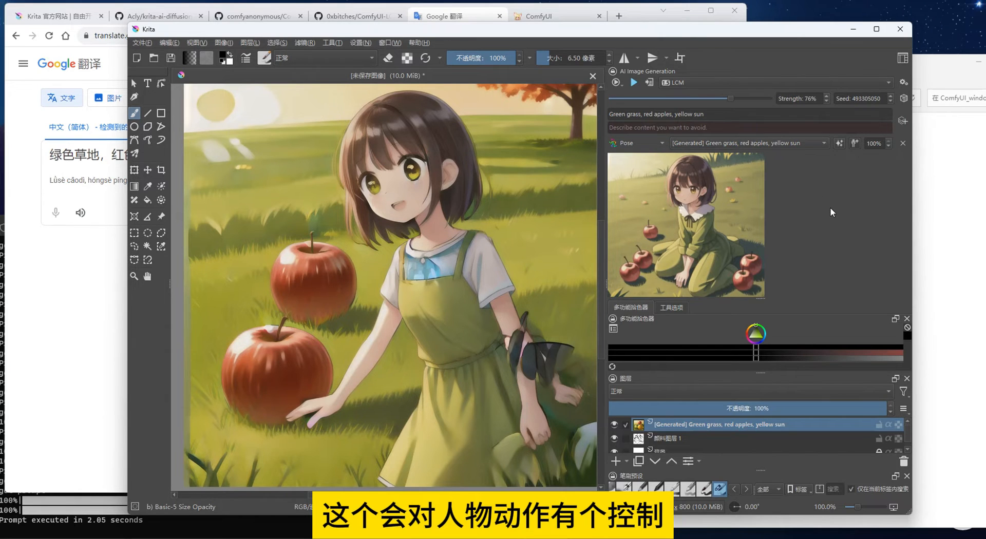
- Extract the girl's pose skeleton from the image and add a second character skeleton to the pose layer
{"action": "left_click", "coordinate": [839, 144]}
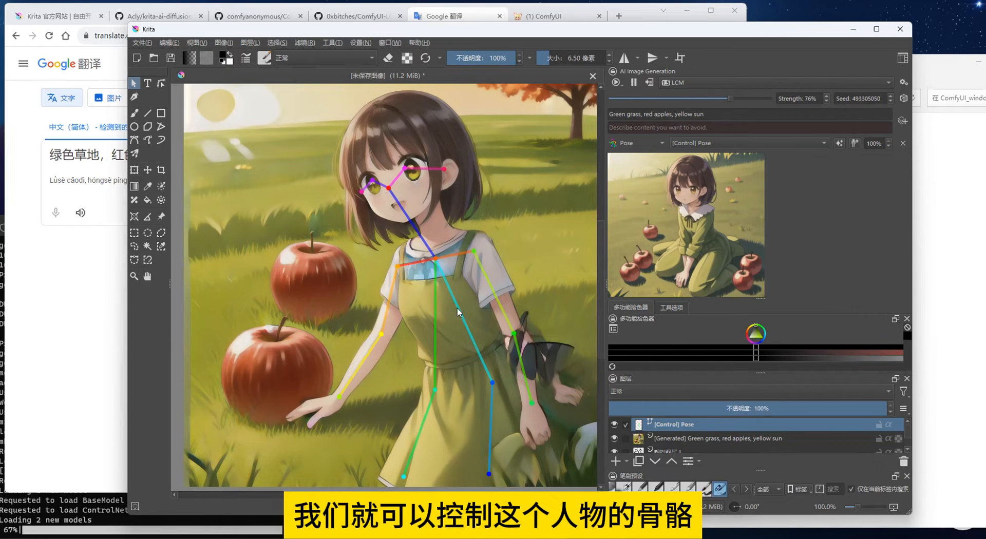
{"action": "left_click", "coordinate": [855, 143]}
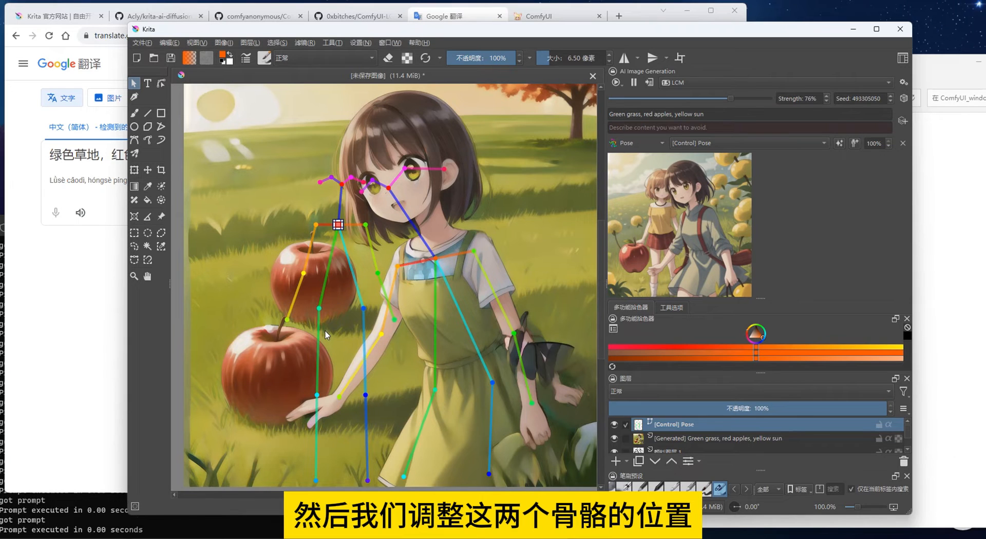
- Move one elbow and wrist of each skeleton outward and upward, away from the bodies, to spread their outer arms
{"action": "left_click_drag", "start_coordinate": [286, 320], "coordinate": [243, 299]}
{"action": "left_click_drag", "start_coordinate": [303, 275], "coordinate": [265, 248]}
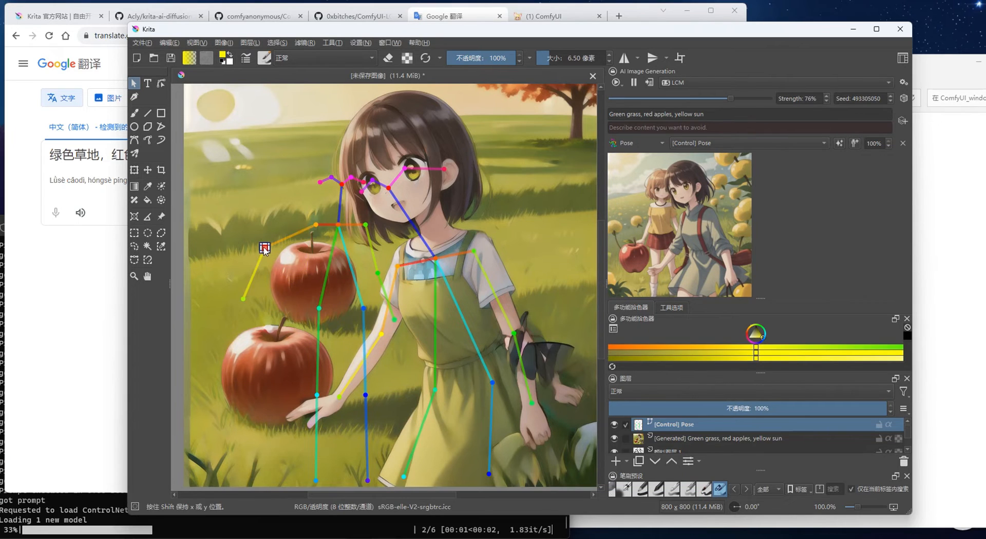
{"action": "left_click", "coordinate": [517, 337]}
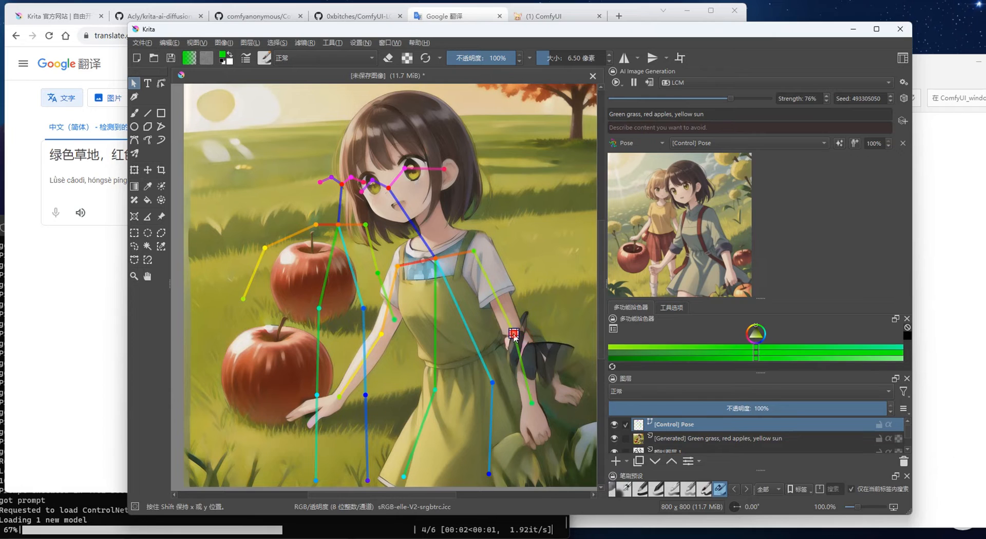
{"action": "left_click_drag", "start_coordinate": [515, 335], "coordinate": [547, 301]}
{"action": "left_click", "coordinate": [531, 403]}
{"action": "left_click_drag", "start_coordinate": [531, 403], "coordinate": [566, 333]}
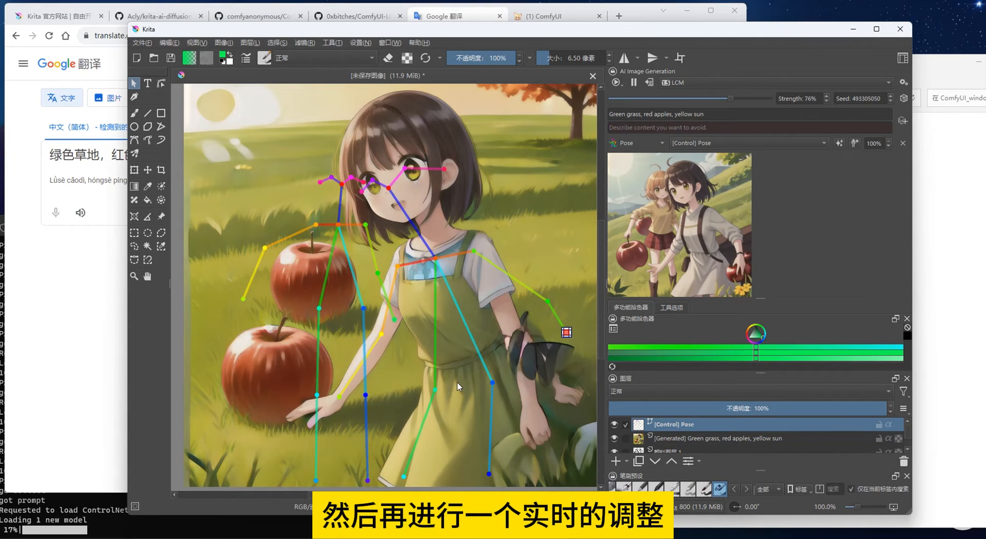
- Shift the smaller skeleton's neck and face joints away from the girl so that its head tilts outward
{"action": "left_click_drag", "start_coordinate": [338, 224], "coordinate": [320, 225]}
{"action": "left_click_drag", "start_coordinate": [342, 185], "coordinate": [307, 191]}
{"action": "left_click_drag", "start_coordinate": [332, 177], "coordinate": [337, 199]}
{"action": "left_click_drag", "start_coordinate": [320, 183], "coordinate": [293, 182]}
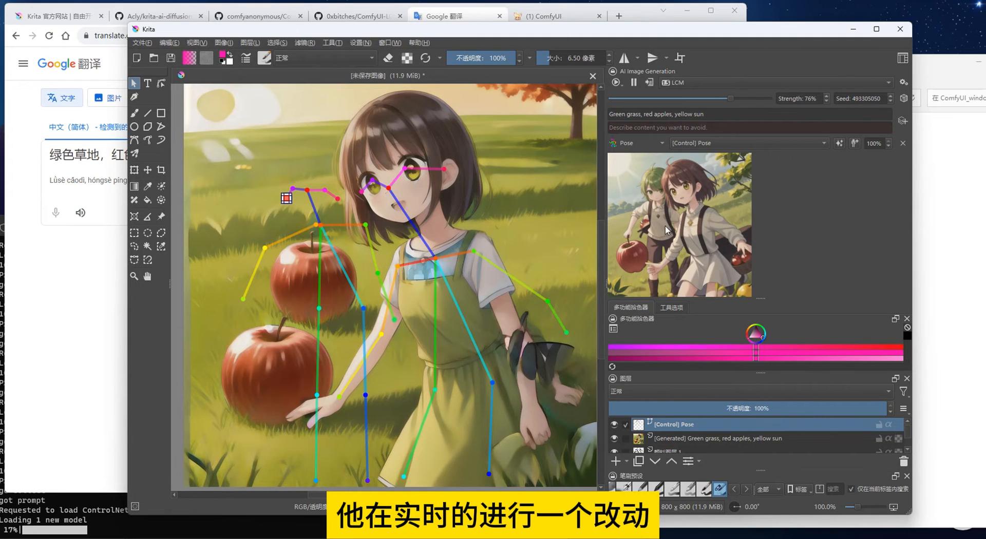
- Move both hip joints and one knee of the girl's skeleton toward the smaller skeleton to lean its lower body
{"action": "left_click", "coordinate": [435, 387]}
{"action": "left_click_drag", "start_coordinate": [435, 390], "coordinate": [390, 381]}
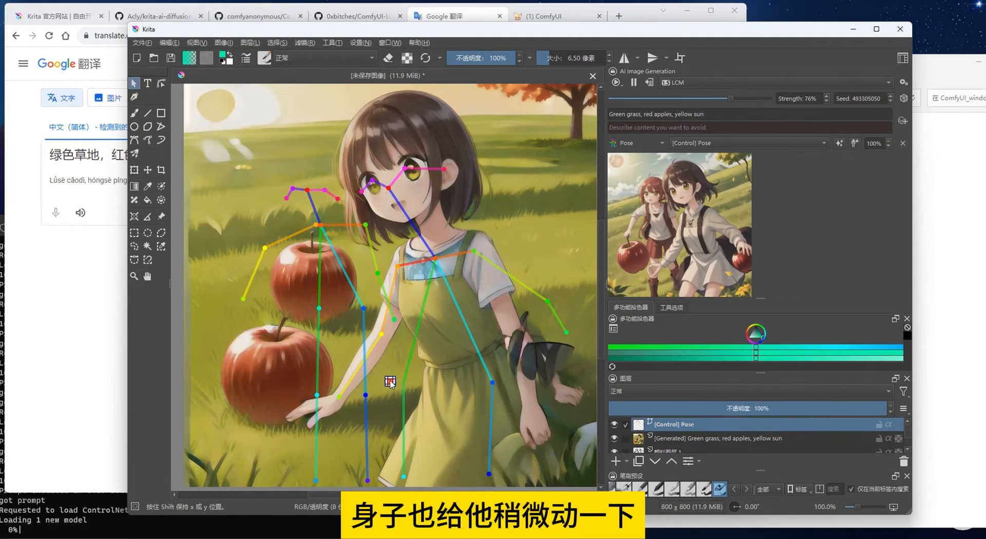
{"action": "left_click_drag", "start_coordinate": [403, 477], "coordinate": [356, 465]}
{"action": "left_click_drag", "start_coordinate": [493, 383], "coordinate": [450, 383]}
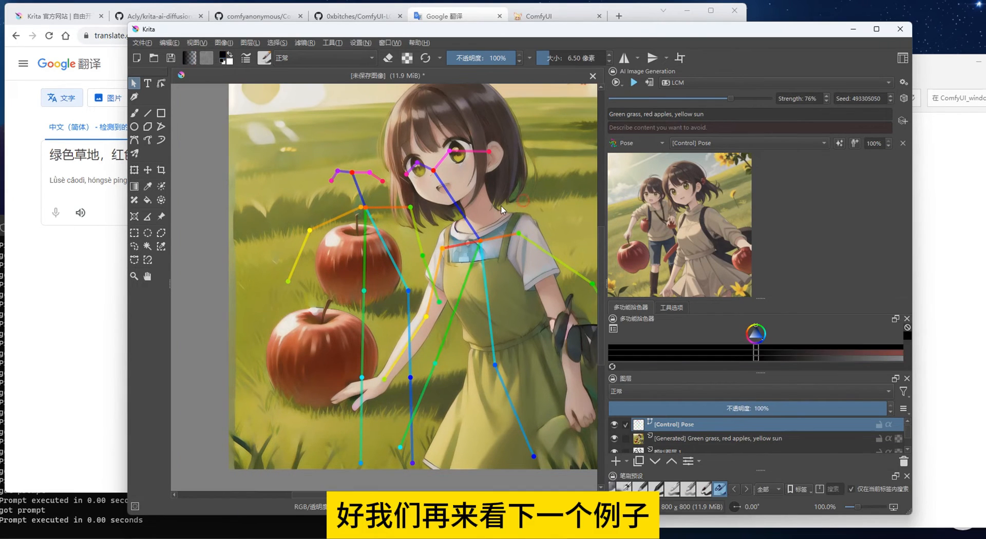
- Close the current image without saving and create a new 800 x 800 image
{"action": "left_click", "coordinate": [593, 78]}
{"action": "left_click", "coordinate": [521, 294]}
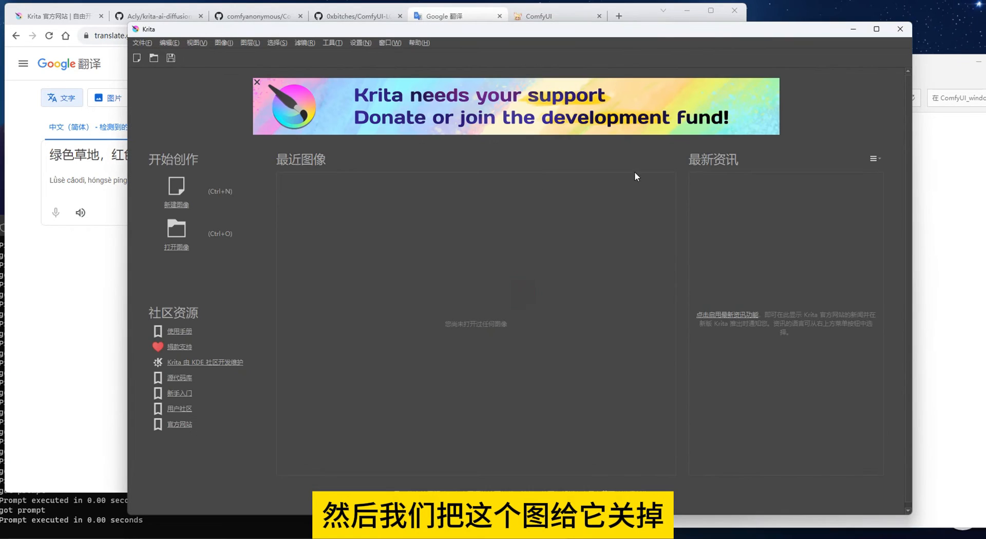
{"action": "left_click", "coordinate": [185, 202]}
{"action": "left_click", "coordinate": [612, 407]}
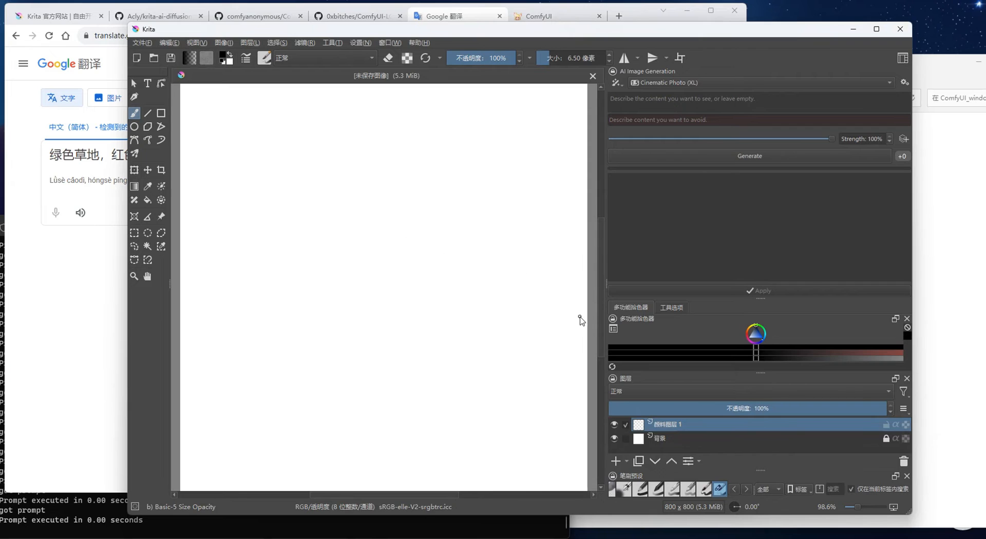
- Insert the photo of the empty room with the balcony window from folder A as a new layer
{"action": "mouse_move", "coordinate": [239, 536]}
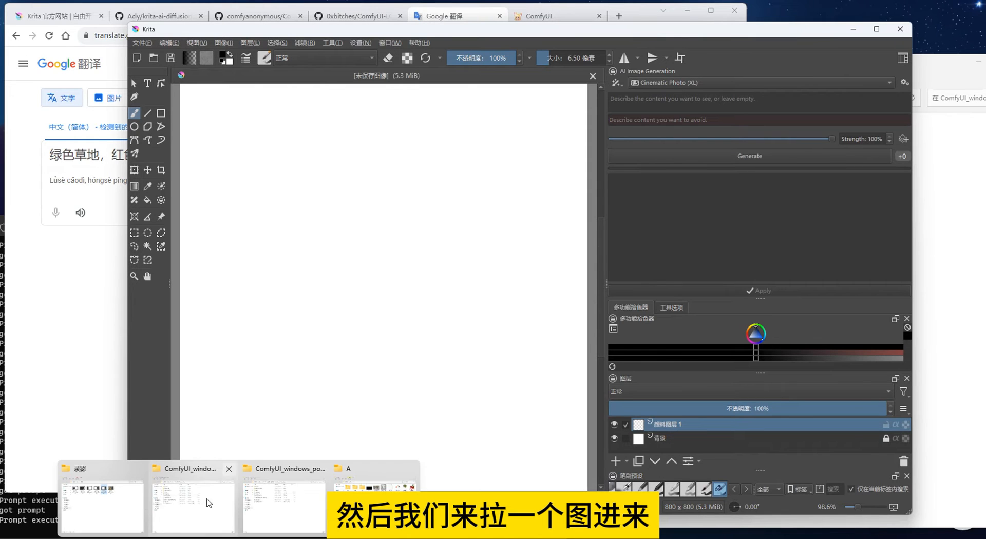
{"action": "left_click", "coordinate": [367, 496]}
{"action": "left_click_drag", "start_coordinate": [719, 44], "coordinate": [870, 39]}
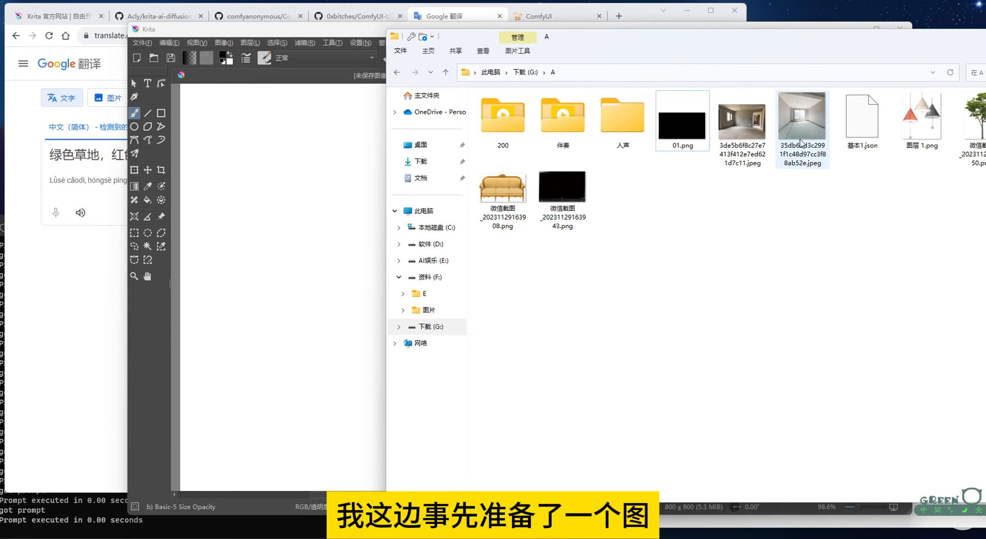
{"action": "left_click_drag", "start_coordinate": [803, 126], "coordinate": [341, 254]}
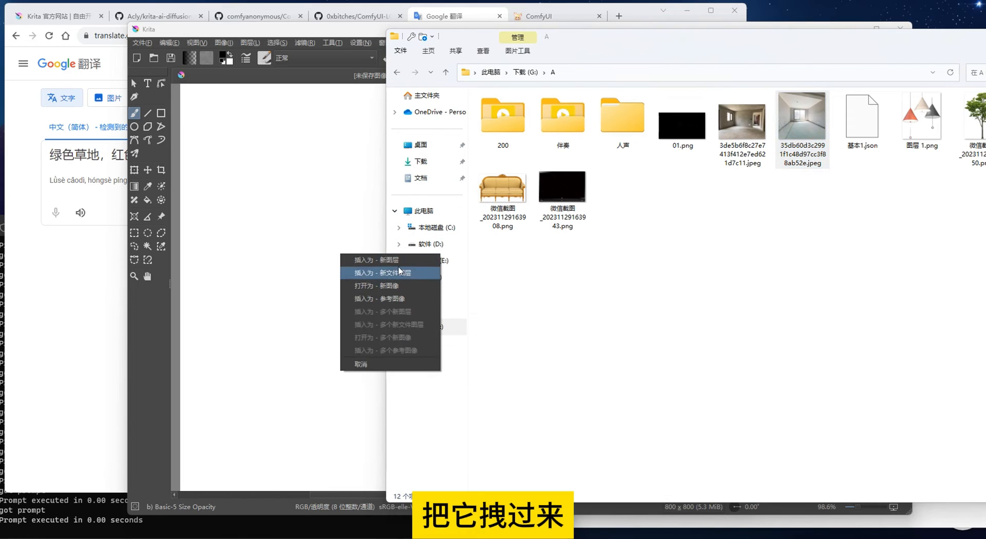
{"action": "left_click", "coordinate": [393, 259]}
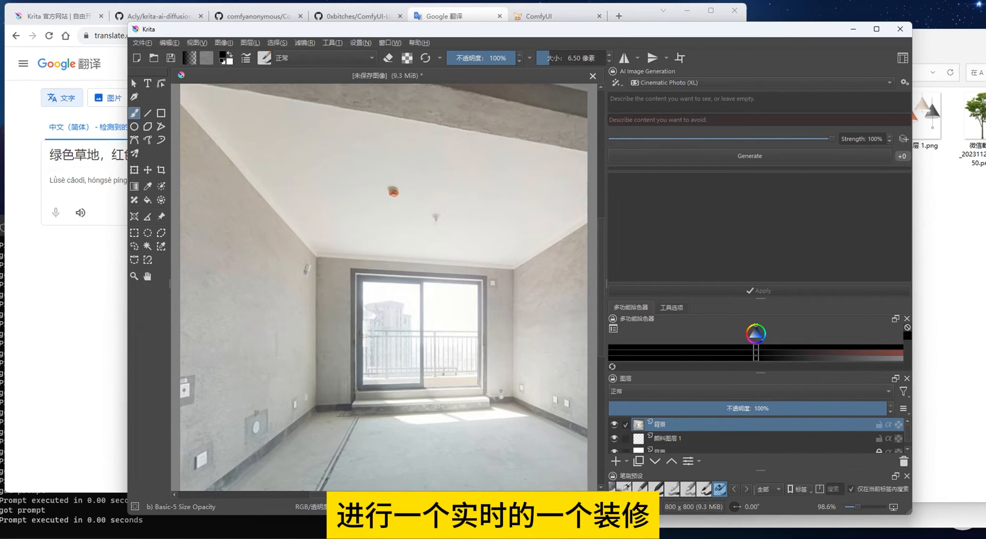
- Set the AI generation style to LCM and switch to Live mode
{"action": "left_click", "coordinate": [665, 83]}
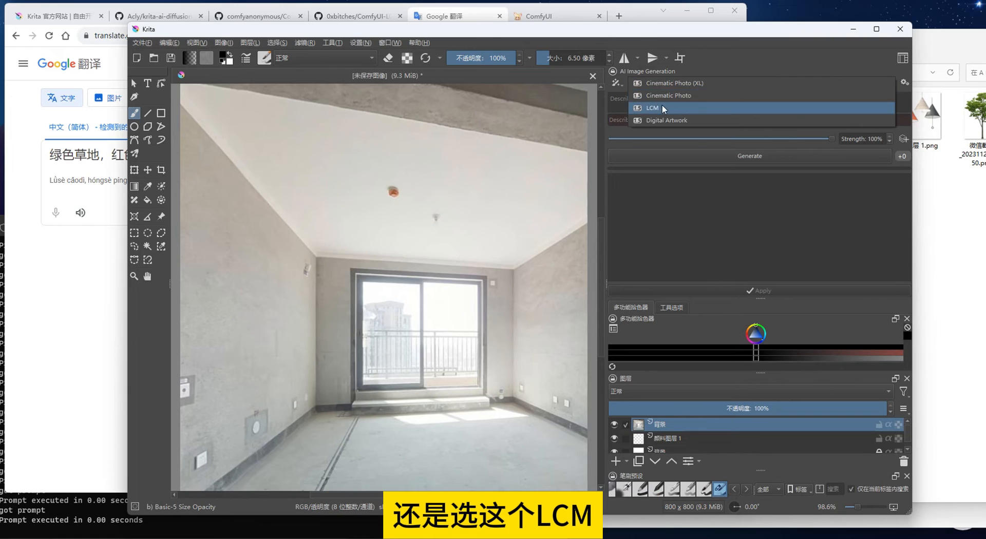
{"action": "left_click", "coordinate": [664, 108]}
{"action": "left_click", "coordinate": [618, 84]}
{"action": "left_click", "coordinate": [629, 120]}
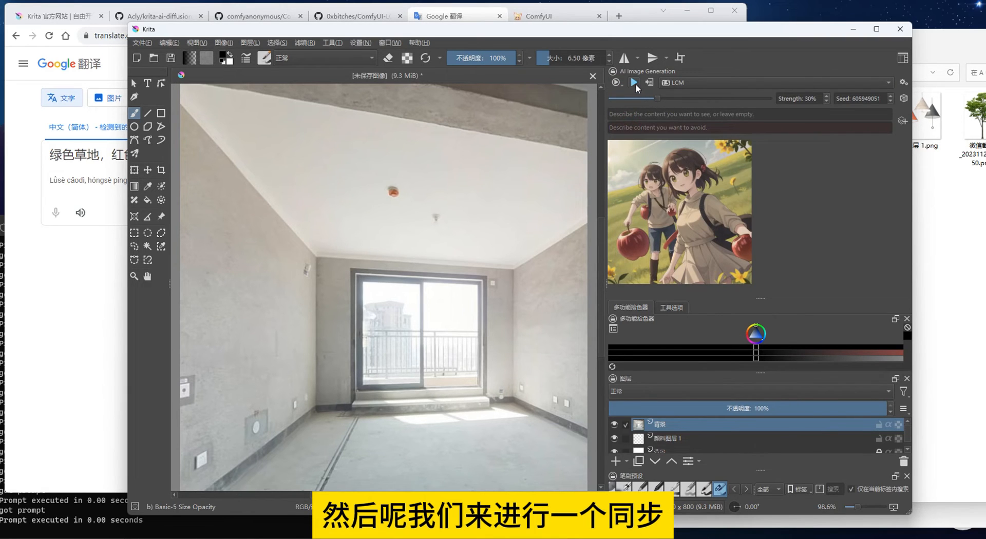
- Start live generation and insert the pendant lamps image 图层 1.png from folder A as a new layer
{"action": "left_click", "coordinate": [635, 83]}
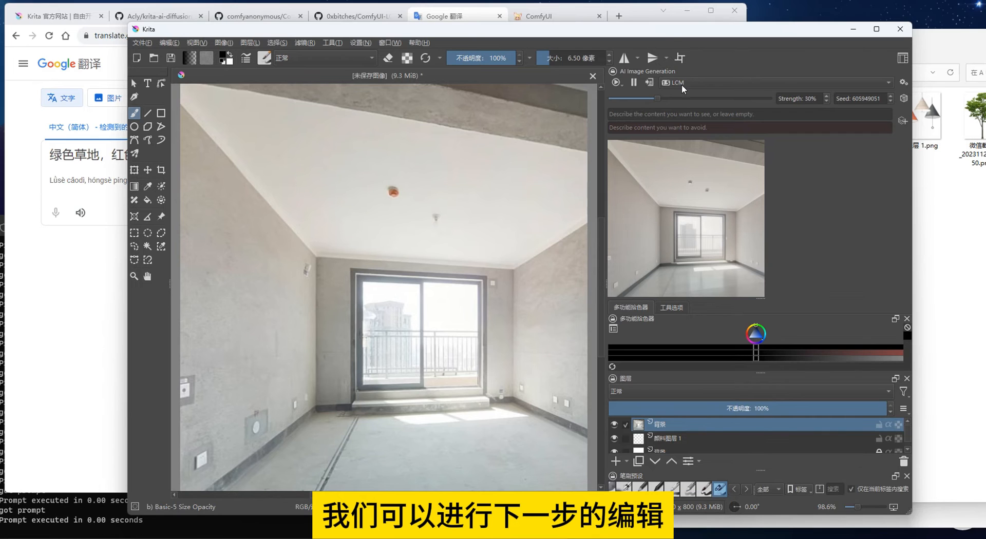
{"action": "left_click_drag", "start_coordinate": [659, 35], "coordinate": [586, 30]}
{"action": "left_click", "coordinate": [865, 238]}
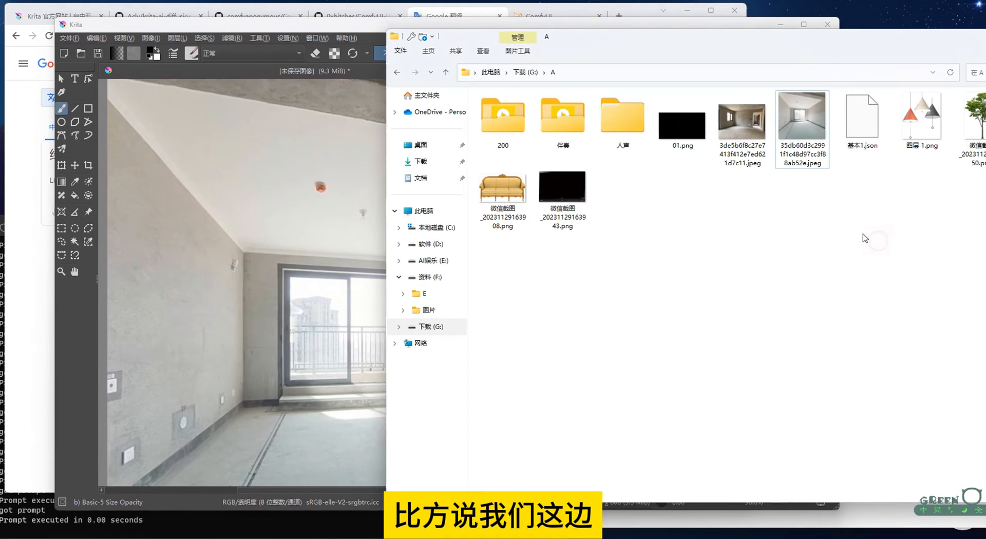
{"action": "left_click_drag", "start_coordinate": [931, 132], "coordinate": [365, 277]}
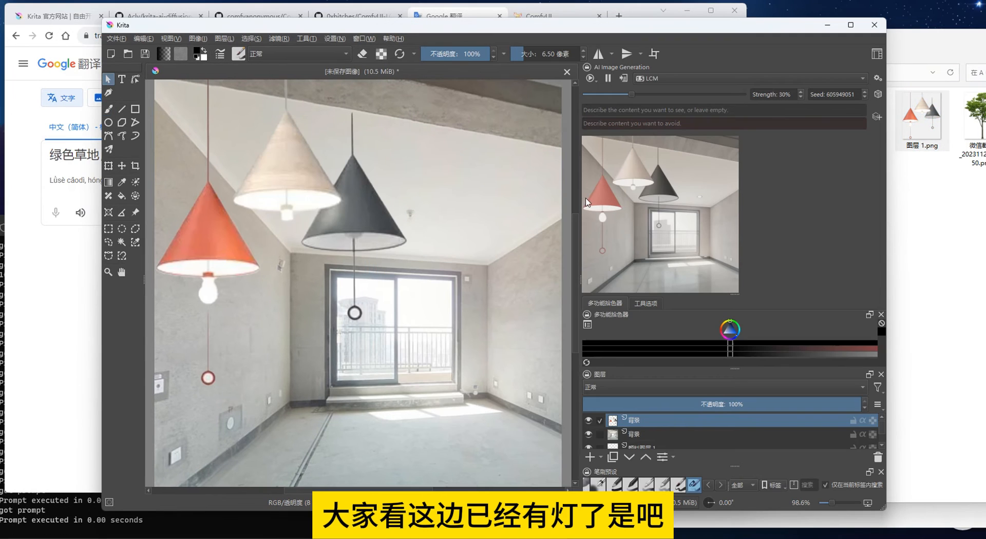
- Shrink the three pendant lamps and place them against the ceiling above the balcony window, and raise the generation strength to 55%
{"action": "left_click", "coordinate": [303, 186]}
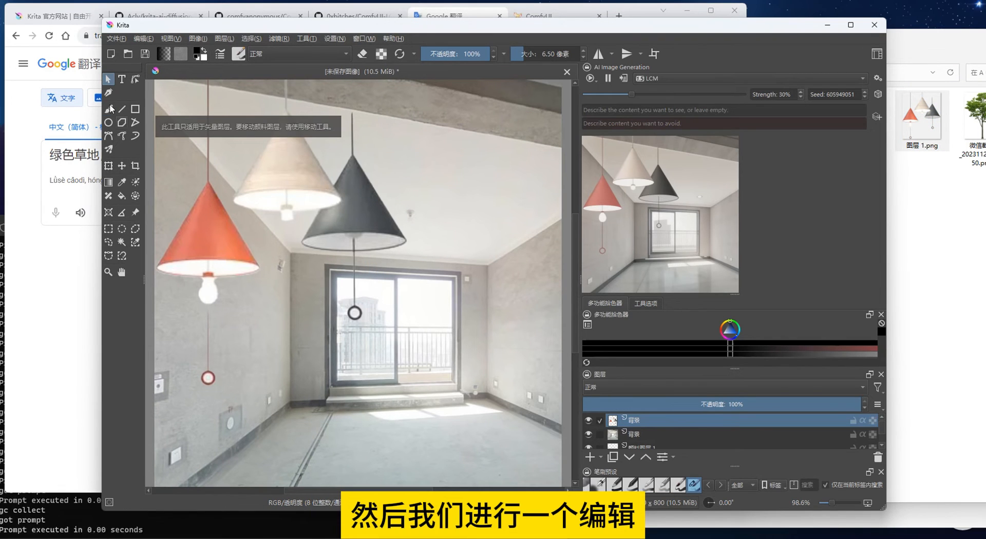
{"action": "left_click", "coordinate": [122, 166]}
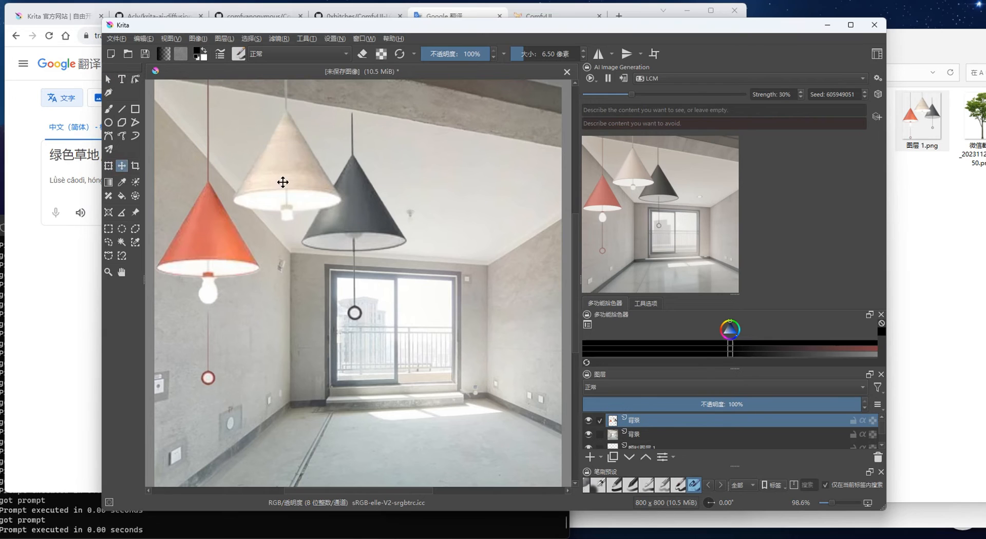
{"action": "left_click_drag", "start_coordinate": [318, 195], "coordinate": [379, 233]}
{"action": "key", "text": "ctrl+t"}
{"action": "left_click_drag", "start_coordinate": [241, 133], "coordinate": [341, 239]}
{"action": "left_click_drag", "start_coordinate": [496, 440], "coordinate": [445, 390]}
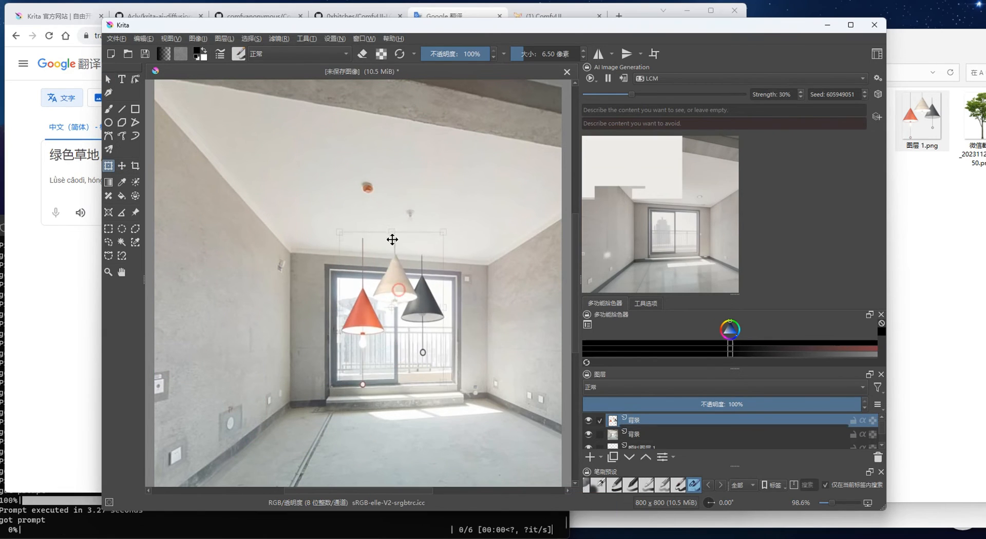
{"action": "left_click_drag", "start_coordinate": [401, 283], "coordinate": [406, 207]}
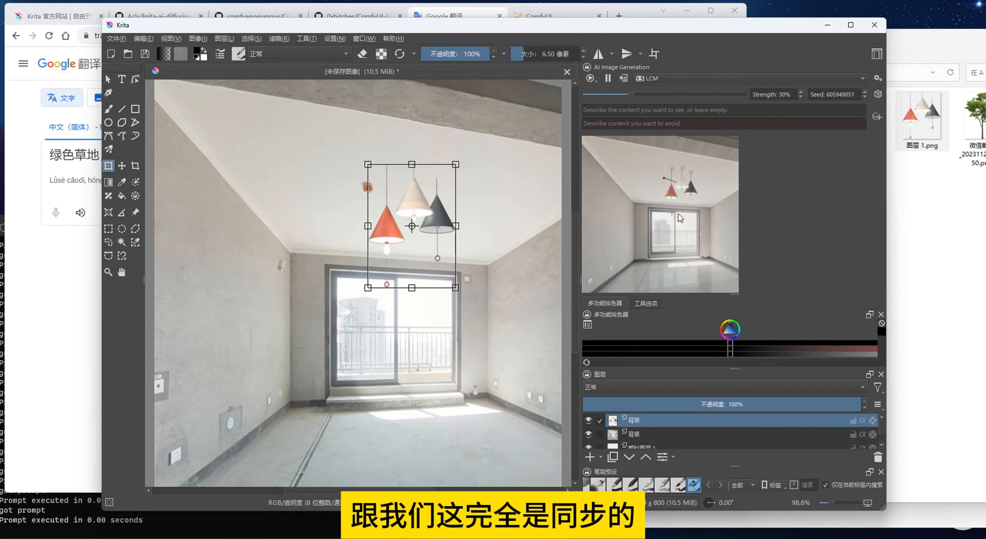
{"action": "left_click_drag", "start_coordinate": [632, 95], "coordinate": [672, 95]}
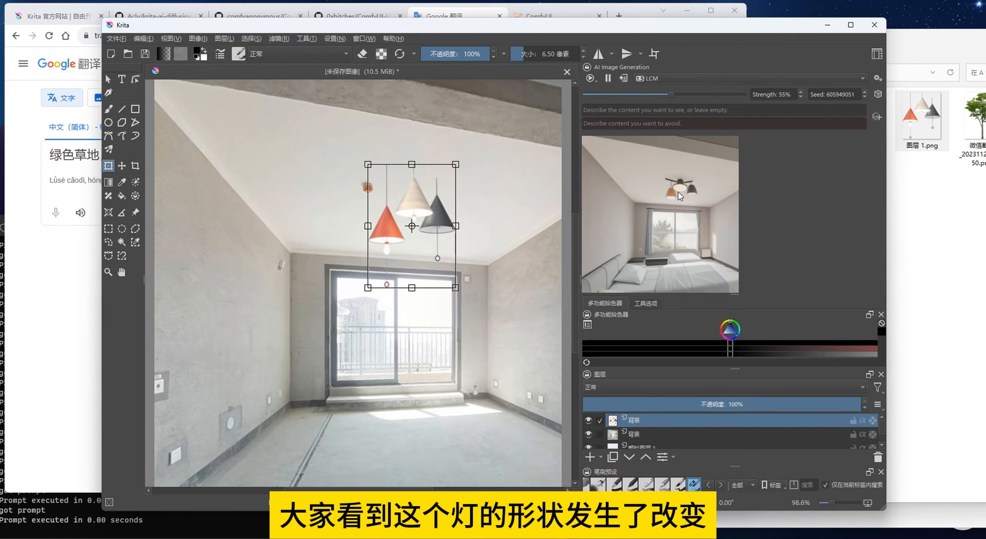
- Insert the tree image as a new layer, scale it down and stand it in the wall corner beside the balcony window
{"action": "left_click_drag", "start_coordinate": [974, 120], "coordinate": [248, 396]}
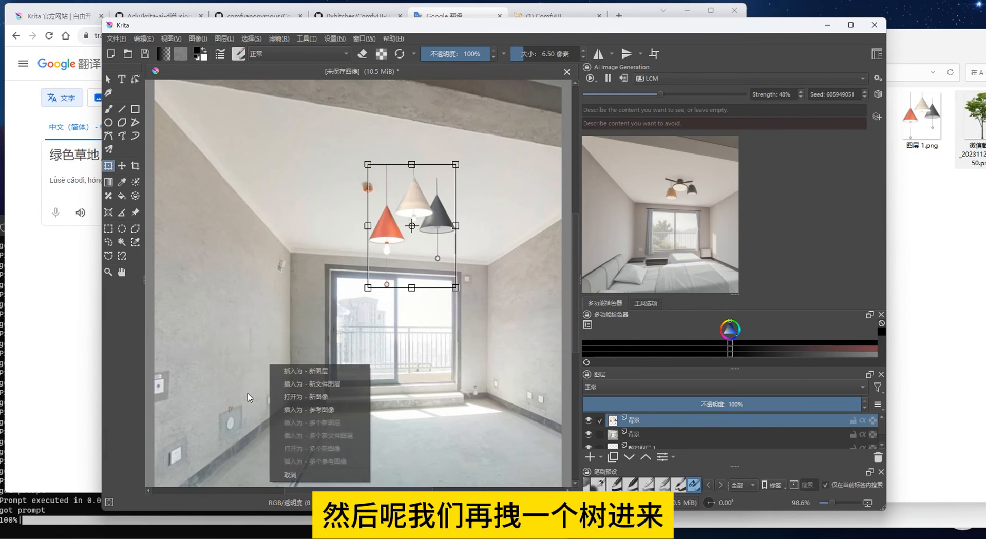
{"action": "left_click", "coordinate": [332, 372]}
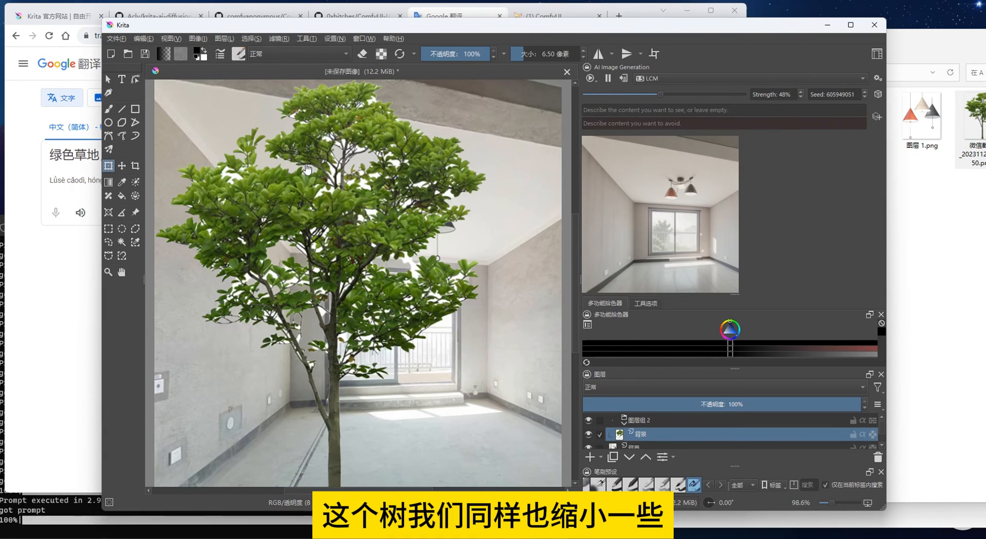
{"action": "left_click_drag", "start_coordinate": [155, 80], "coordinate": [334, 274]}
{"action": "left_click_drag", "start_coordinate": [376, 330], "coordinate": [221, 194]}
{"action": "left_click_drag", "start_coordinate": [180, 136], "coordinate": [225, 200]}
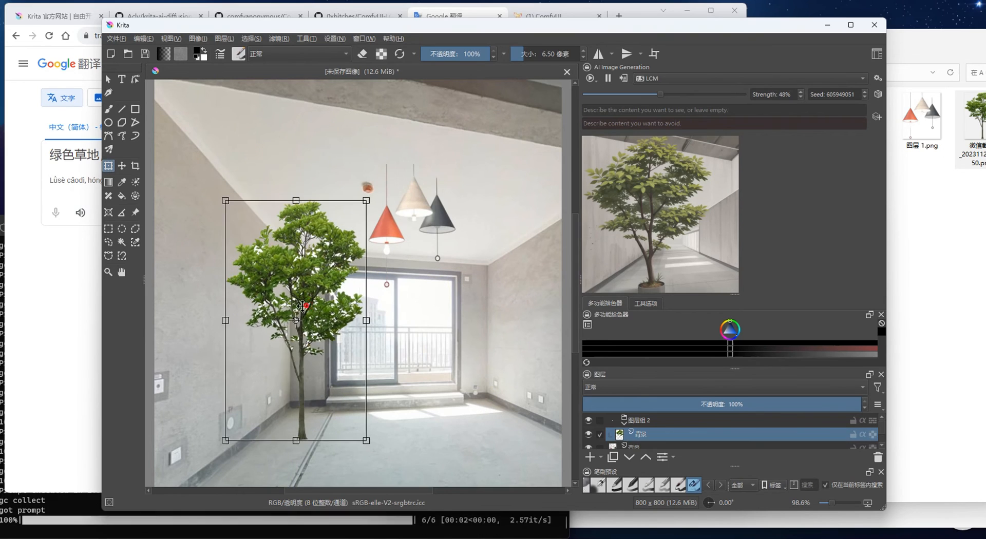
{"action": "left_click_drag", "start_coordinate": [301, 306], "coordinate": [293, 285]}
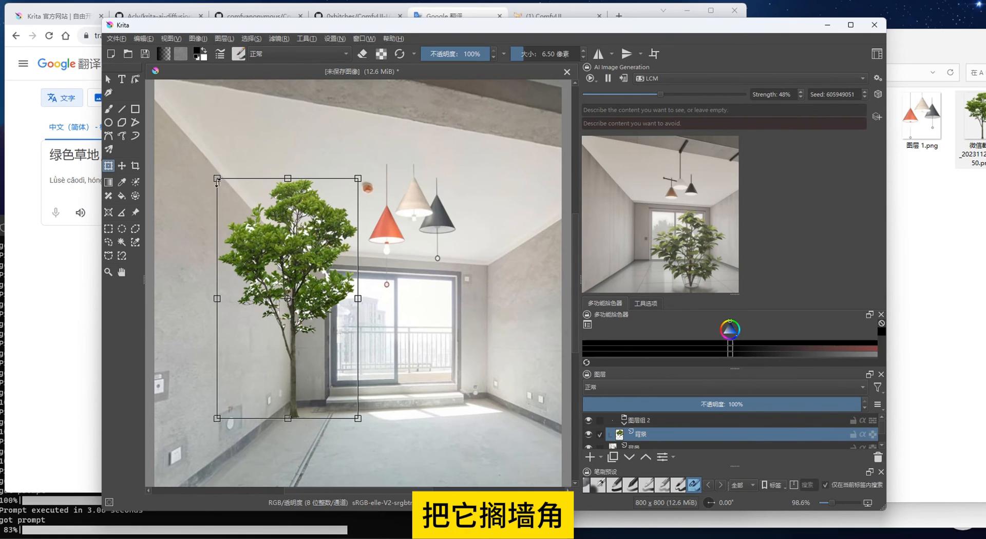
{"action": "left_click_drag", "start_coordinate": [217, 179], "coordinate": [231, 208]}
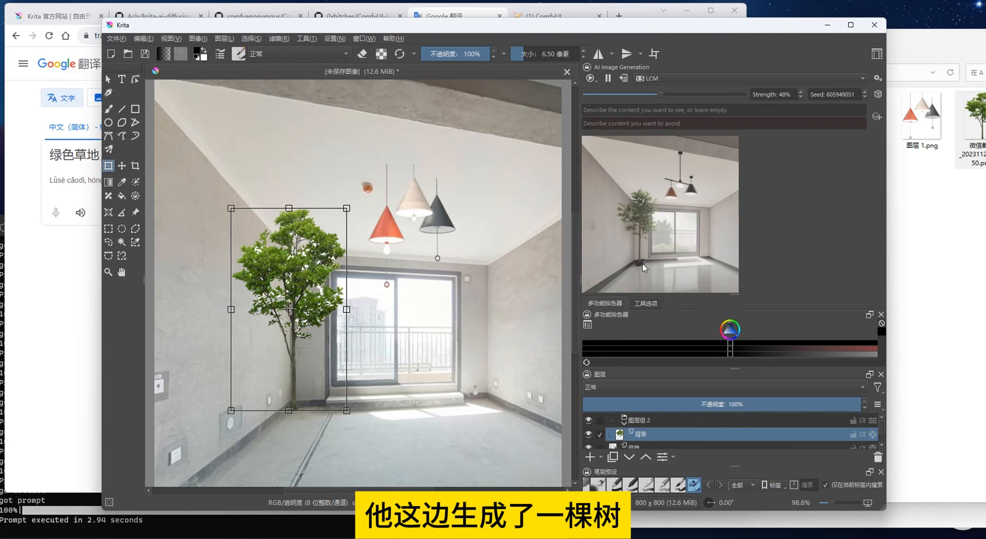
- Insert the yellow sofa image from folder A as a new layer, shrink it and place it on the floor before the window
{"action": "key", "text": "alt+Tab"}
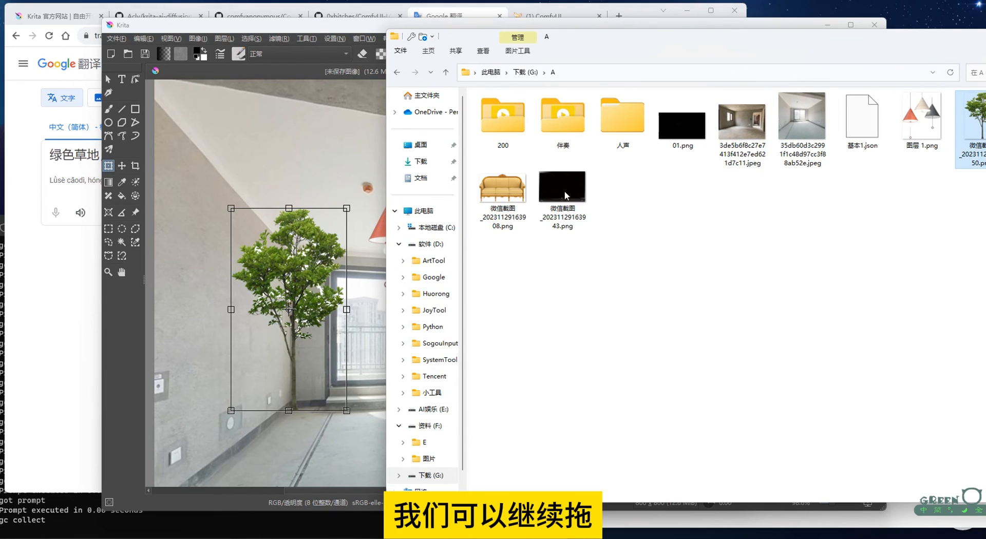
{"action": "left_click_drag", "start_coordinate": [503, 189], "coordinate": [289, 274]}
{"action": "left_click", "coordinate": [322, 282]}
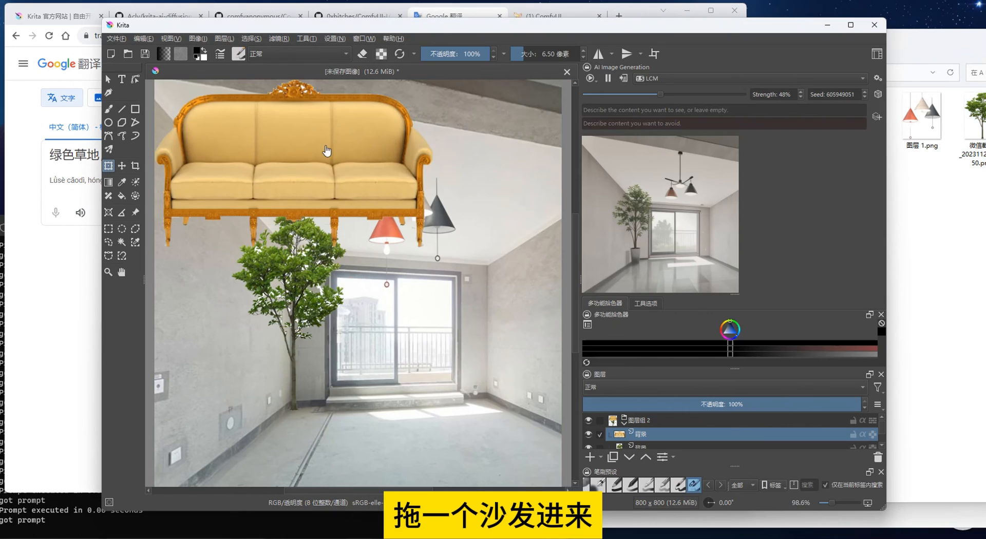
{"action": "left_click", "coordinate": [327, 151]}
{"action": "left_click_drag", "start_coordinate": [343, 167], "coordinate": [378, 202]}
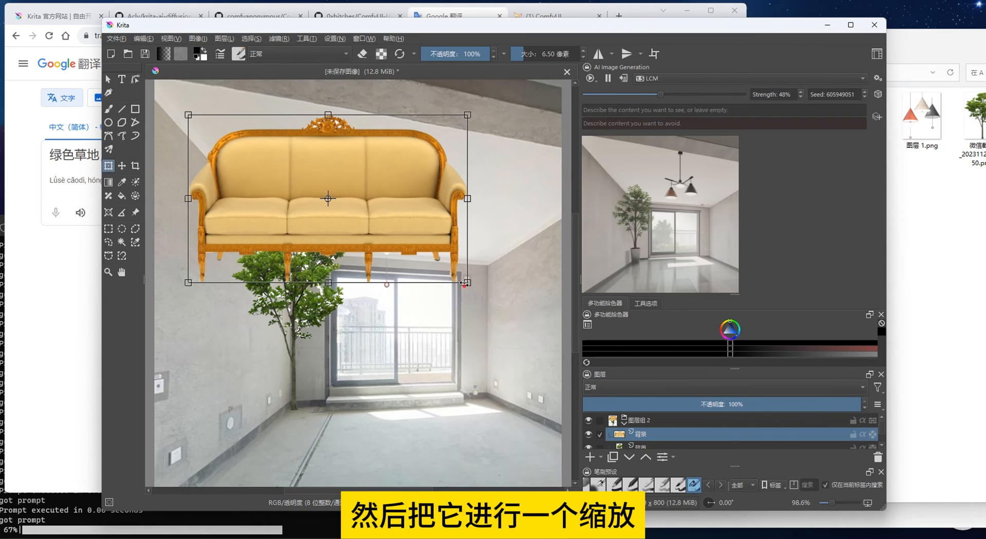
{"action": "left_click_drag", "start_coordinate": [465, 283], "coordinate": [335, 191]}
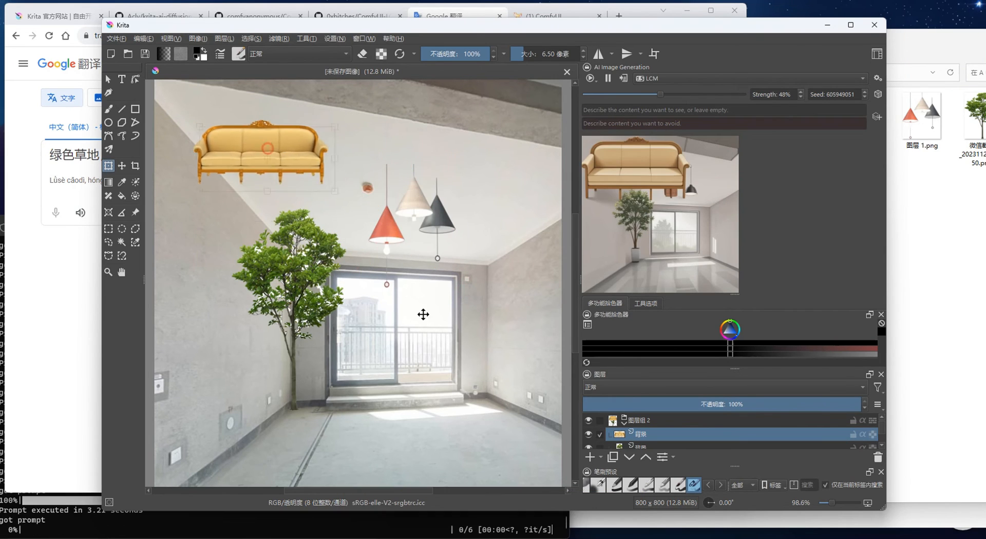
{"action": "left_click_drag", "start_coordinate": [424, 314], "coordinate": [397, 389]}
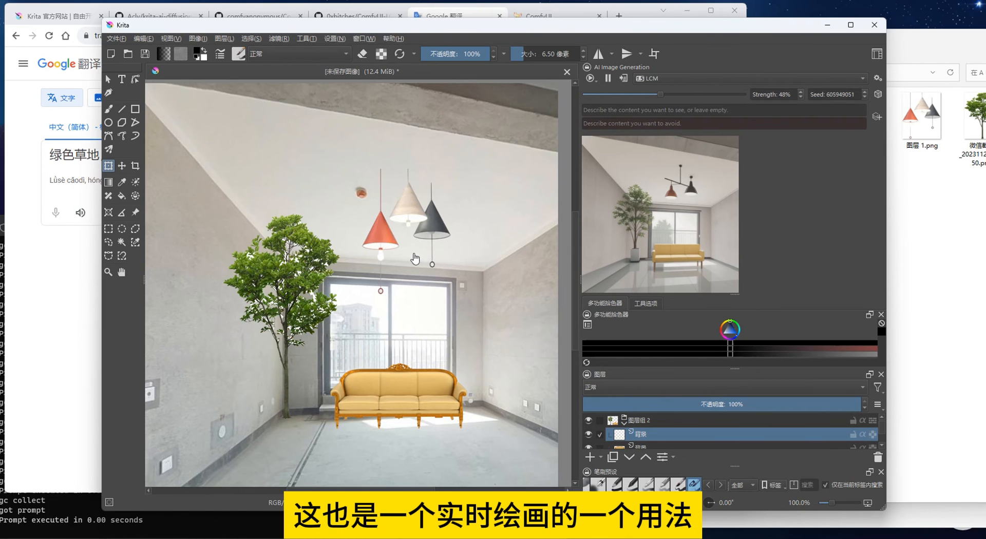
- Set the generation strength to 56% for the decorated room
{"action": "left_click_drag", "start_coordinate": [662, 95], "coordinate": [699, 93]}
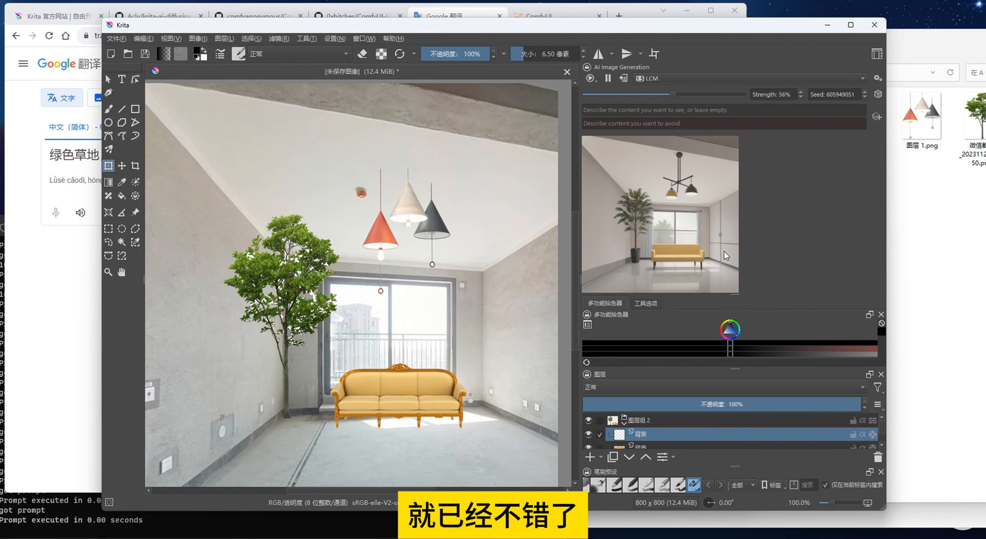
{"action": "left_click", "coordinate": [617, 110]}
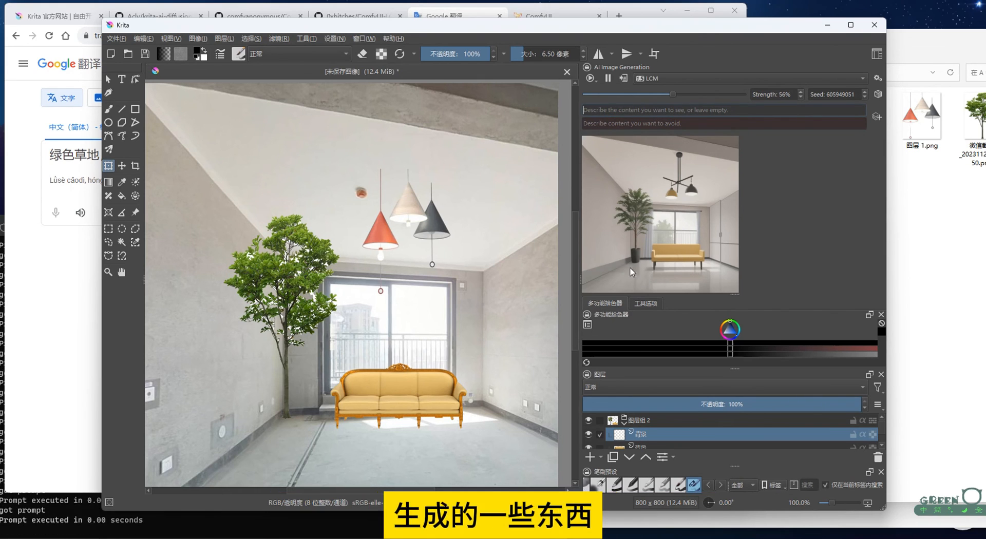
{"action": "left_click_drag", "start_coordinate": [758, 25], "coordinate": [698, 19]}
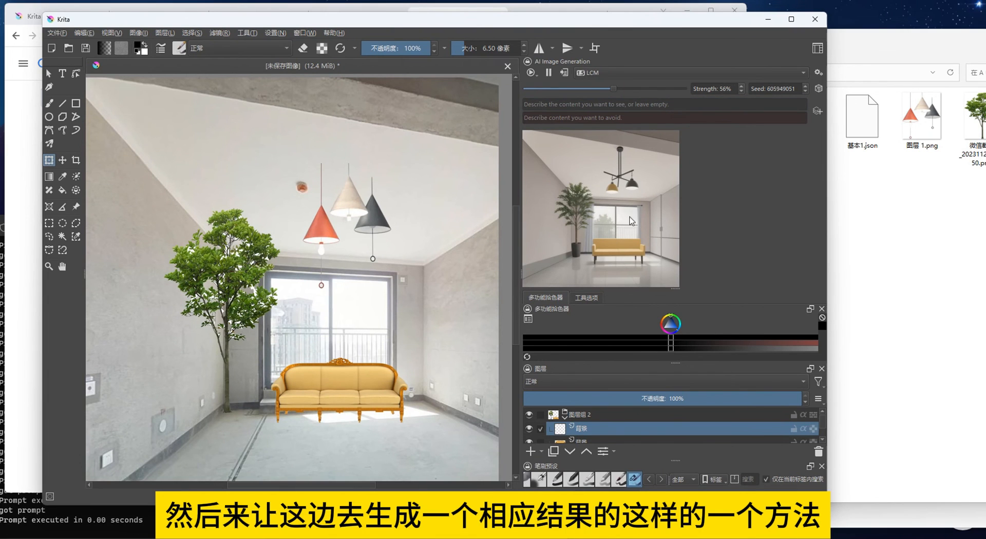
{"action": "left_click_drag", "start_coordinate": [483, 21], "coordinate": [576, 25]}
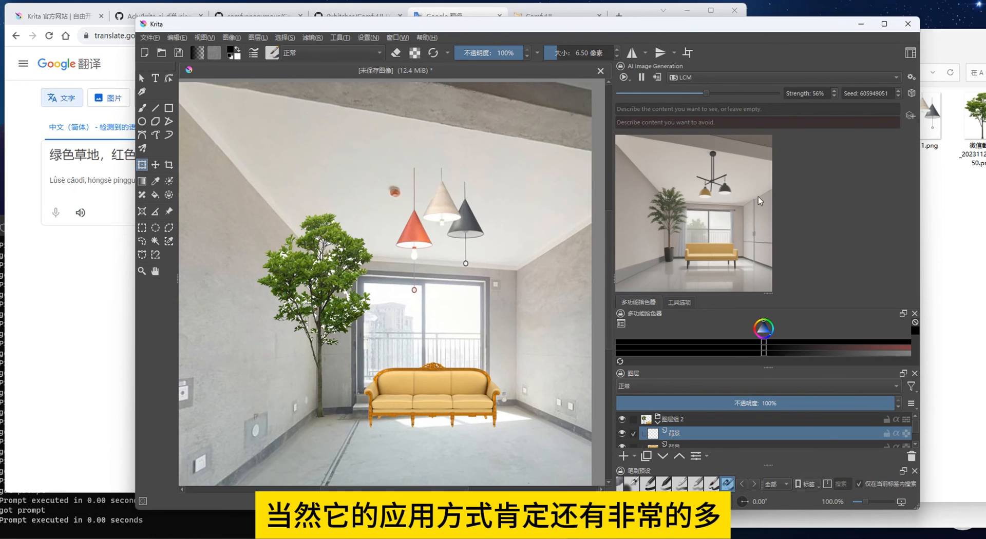
- Add a control layer to the AI generation and open its list of control types
{"action": "left_click", "coordinate": [911, 116]}
{"action": "left_click", "coordinate": [656, 140]}
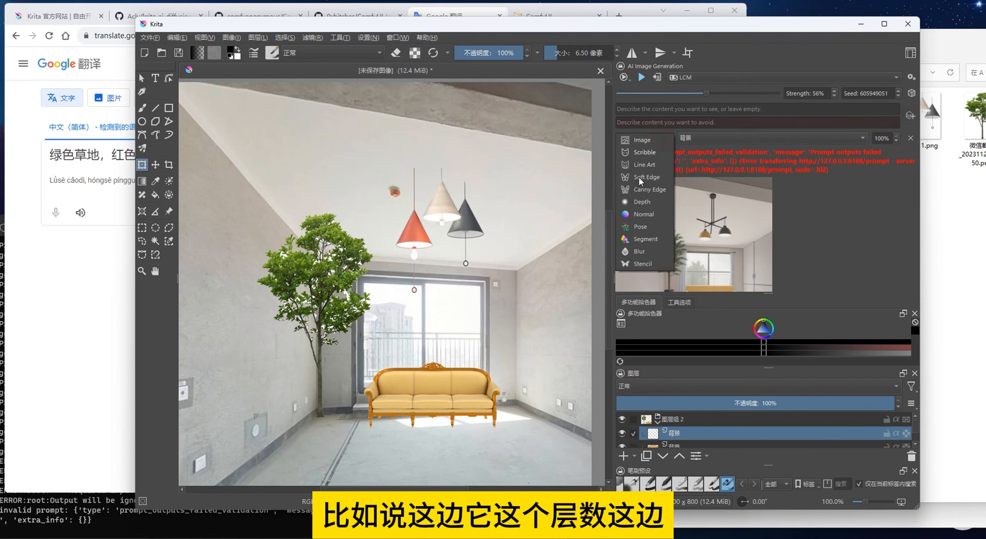